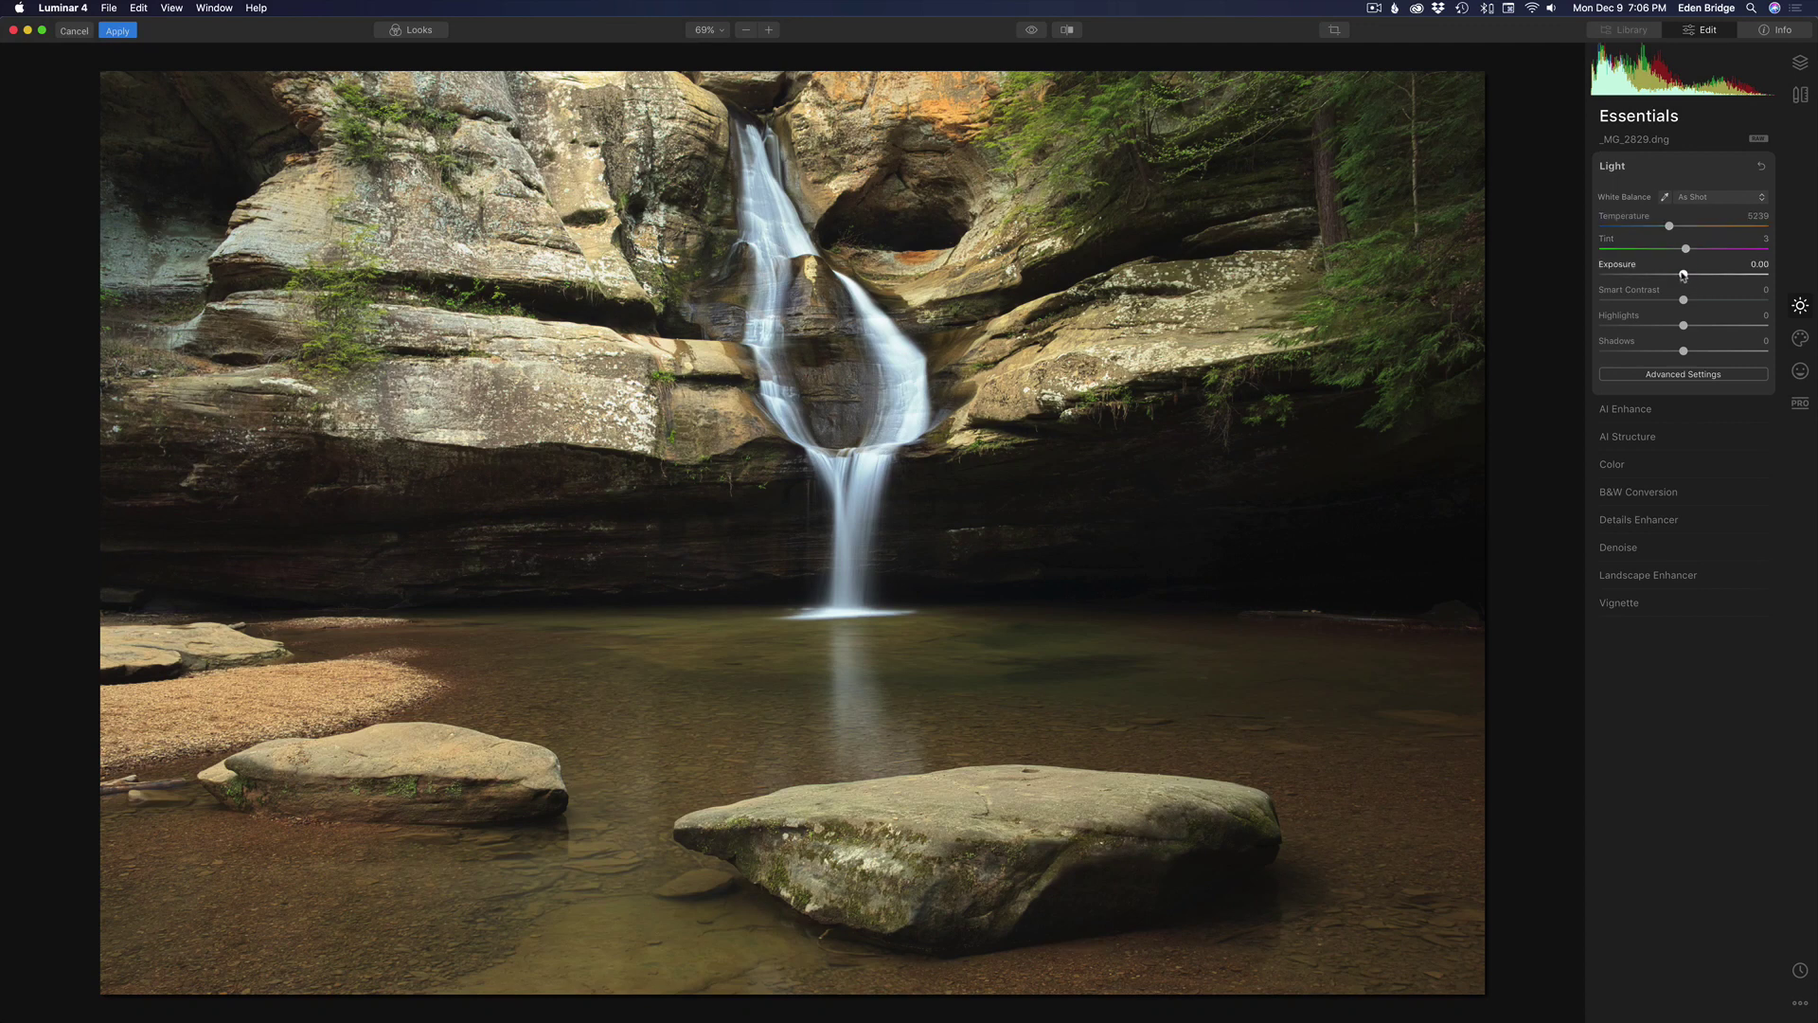
Step: Adjust the photo's Light settings: Exposure -0.42, Highlights -7, Shadows 46 and Smart Contrast 22
{"action": "left_click_drag", "start_coordinate": [1683, 274], "coordinate": [1719, 352]}
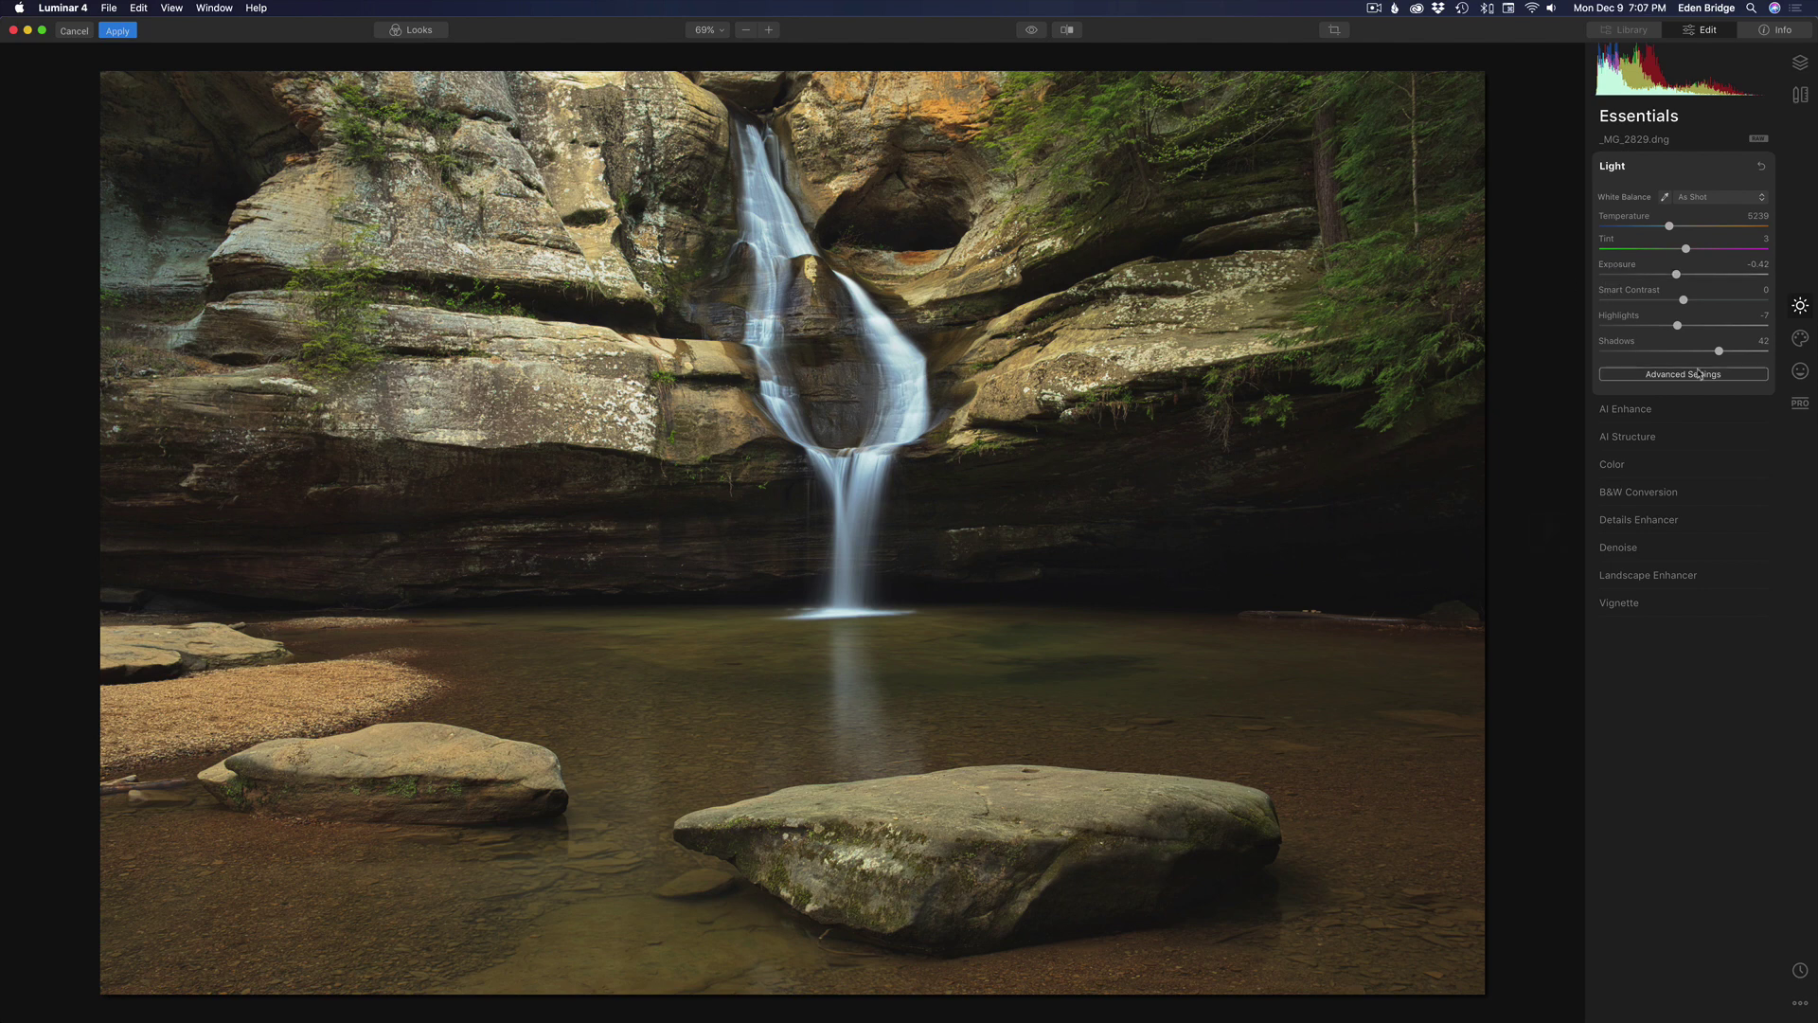
{"action": "left_click_drag", "start_coordinate": [1720, 352], "coordinate": [1723, 352]}
{"action": "left_click_drag", "start_coordinate": [1684, 301], "coordinate": [1703, 303]}
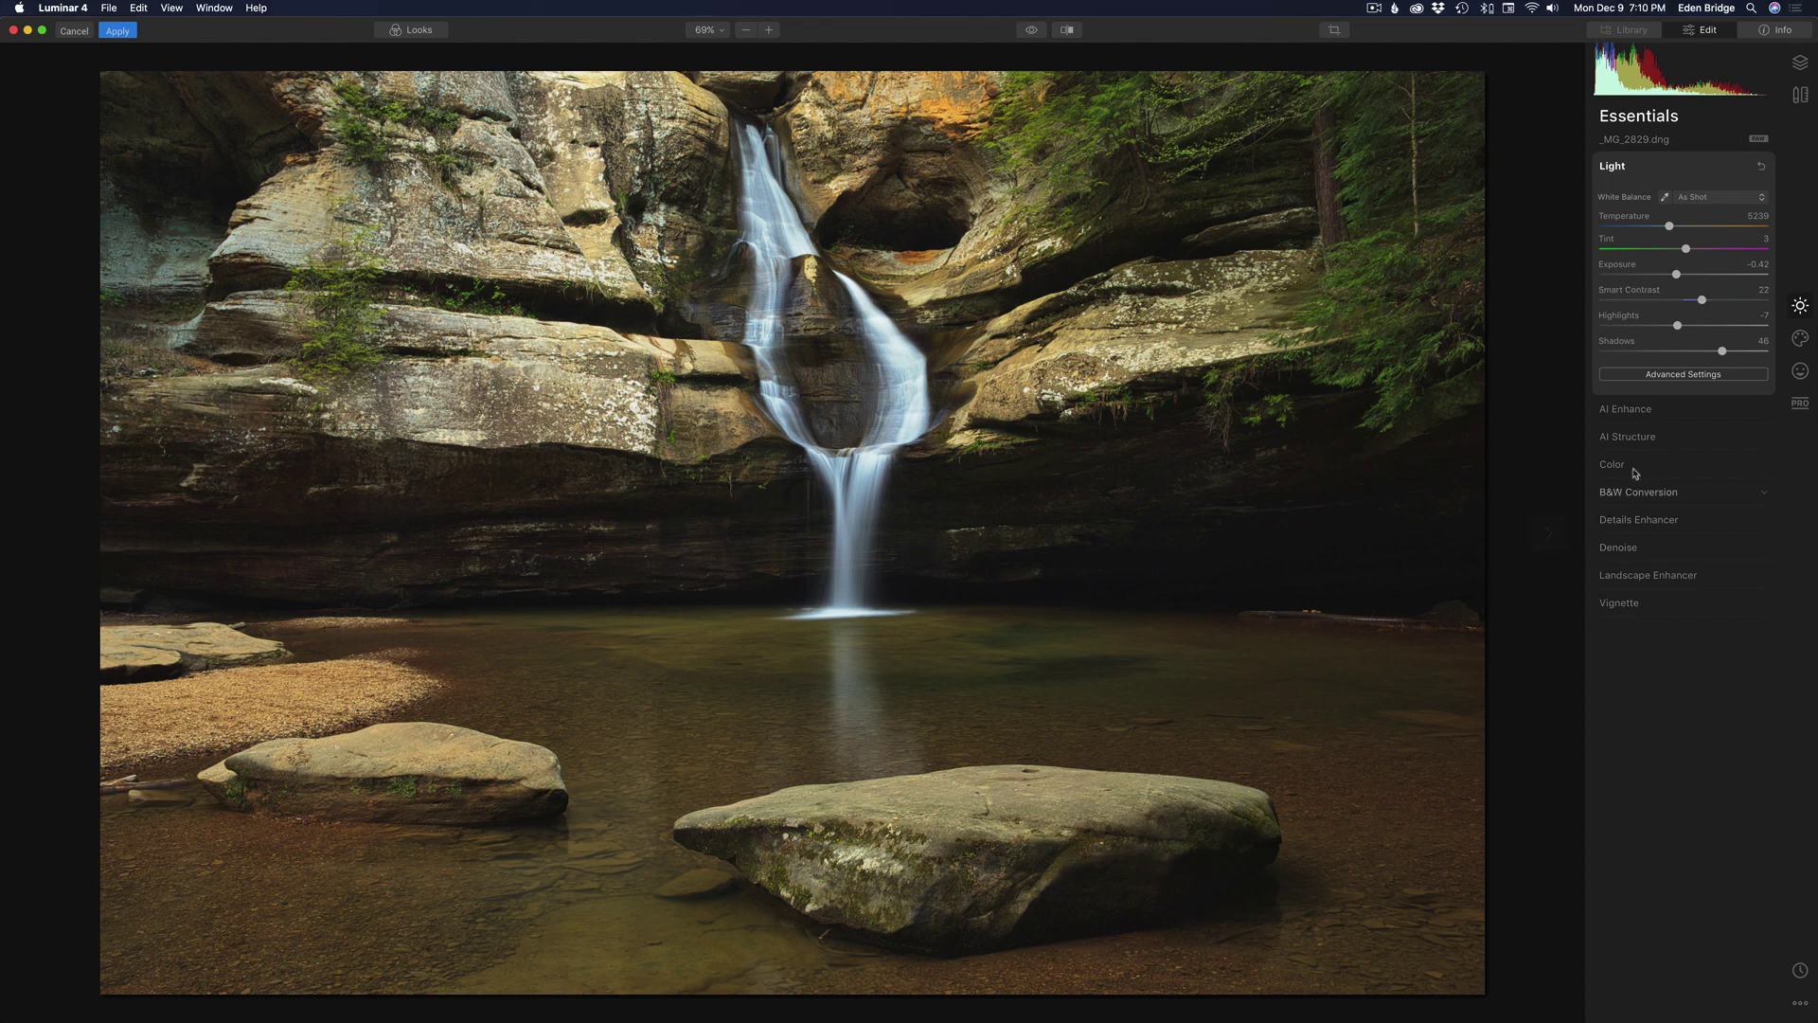
Step: Raise AI Accent moderately in AI Enhance, and increase the Light filter's Smart Contrast to 31
{"action": "left_click", "coordinate": [1668, 411]}
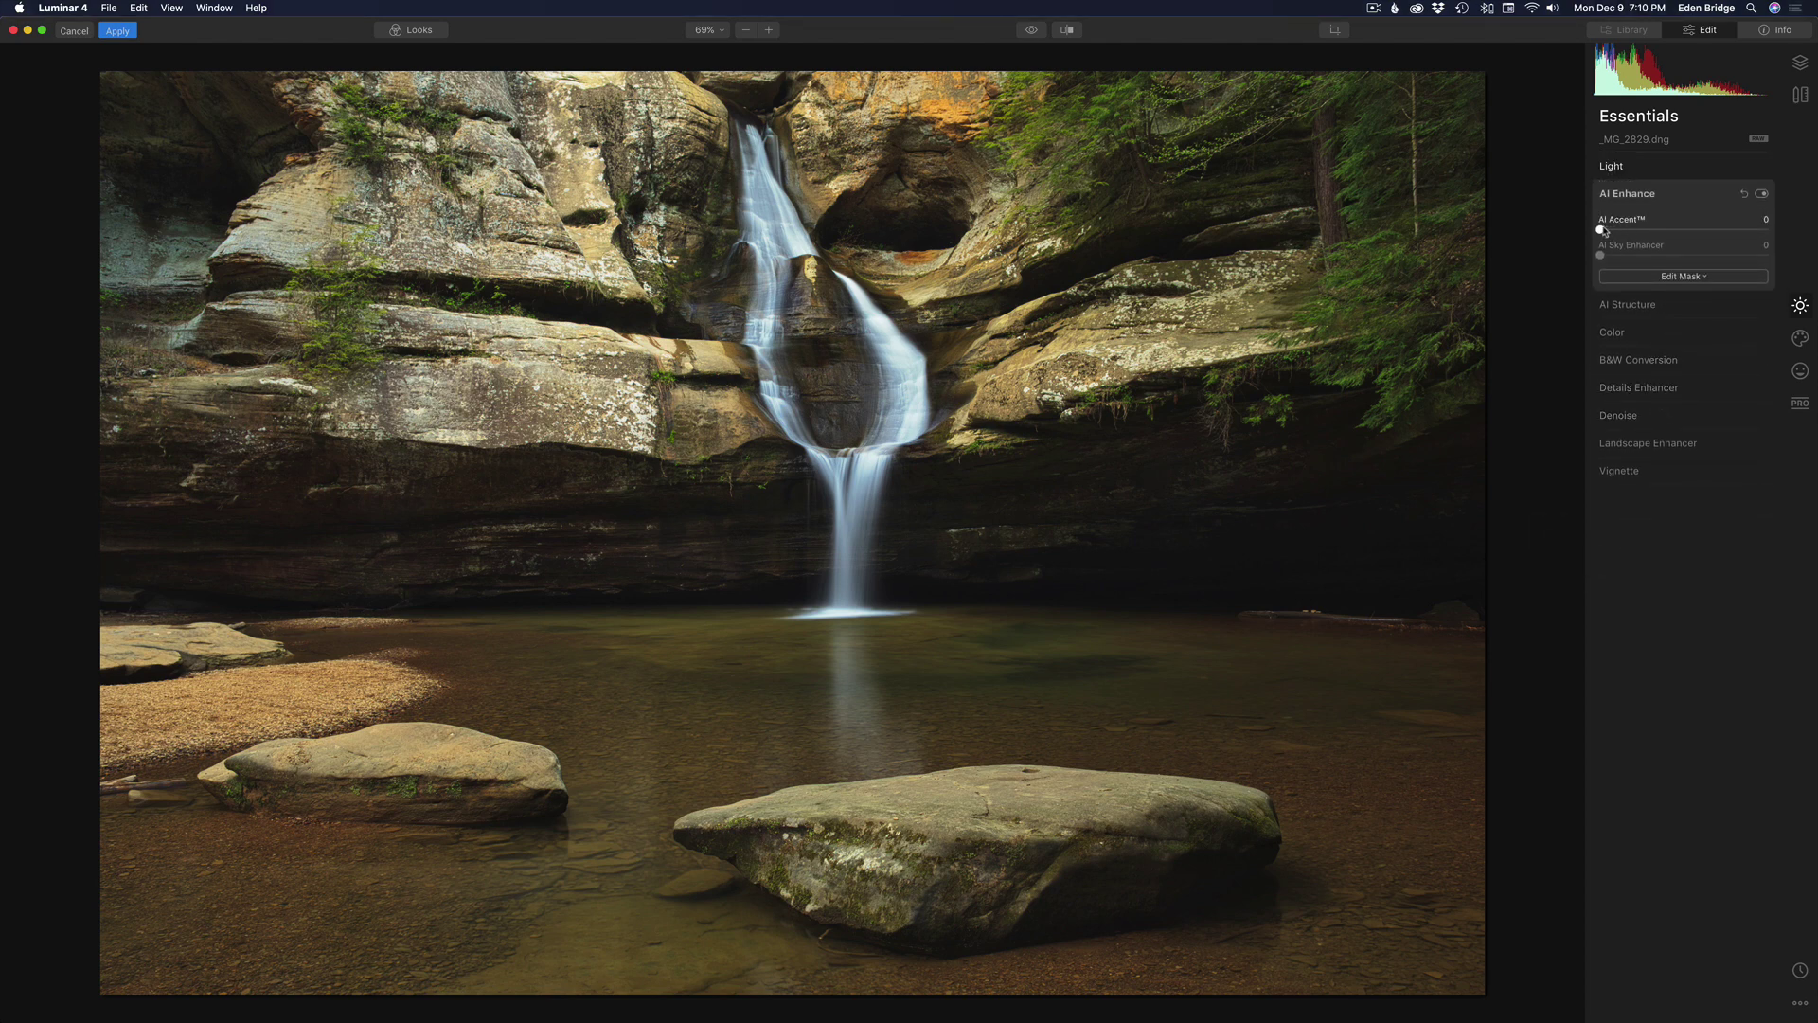
{"action": "left_click_drag", "start_coordinate": [1603, 231], "coordinate": [1645, 232]}
{"action": "left_click", "coordinate": [1670, 170]}
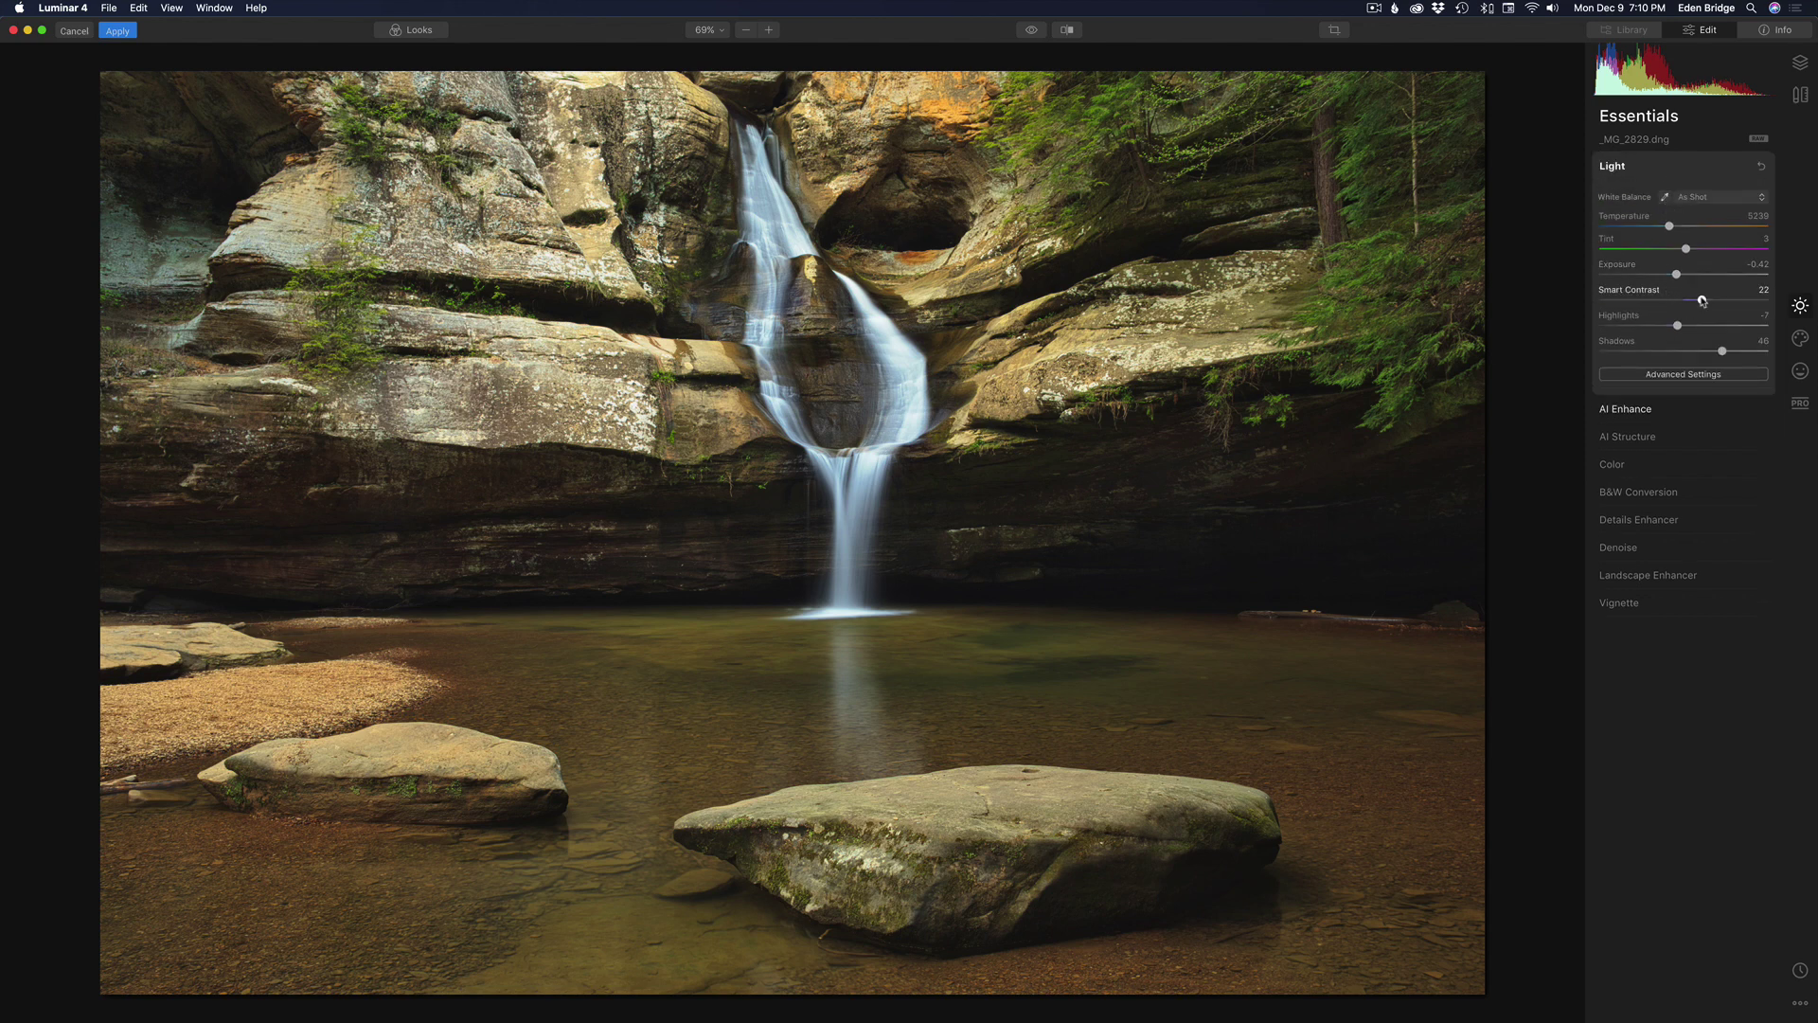
{"action": "left_click_drag", "start_coordinate": [1702, 301], "coordinate": [1709, 301]}
Step: Set the AI Structure amount to about 18 and compare the photo before and after the edits
{"action": "left_click", "coordinate": [1676, 441]}
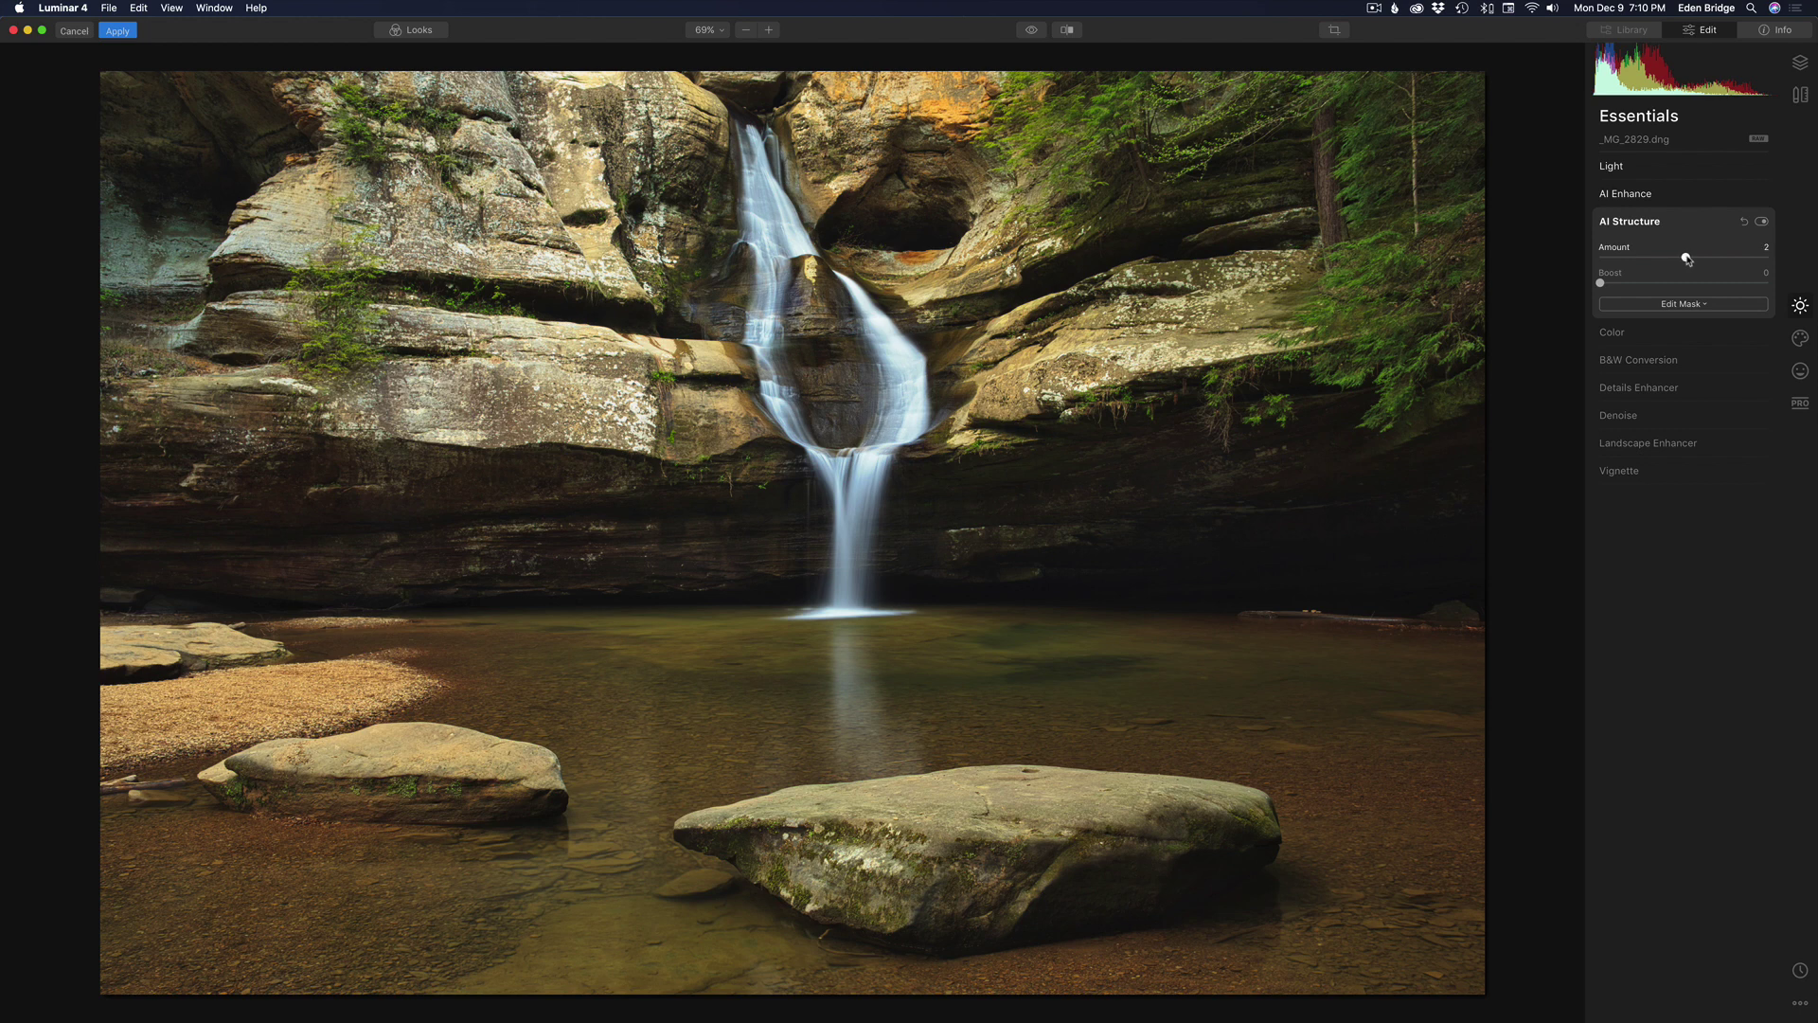
{"action": "mouse_move", "coordinate": [1686, 259]}
{"action": "left_mouse_down"}
{"action": "mouse_move", "coordinate": [1755, 261]}
{"action": "mouse_move", "coordinate": [1700, 269]}
{"action": "left_mouse_up"}
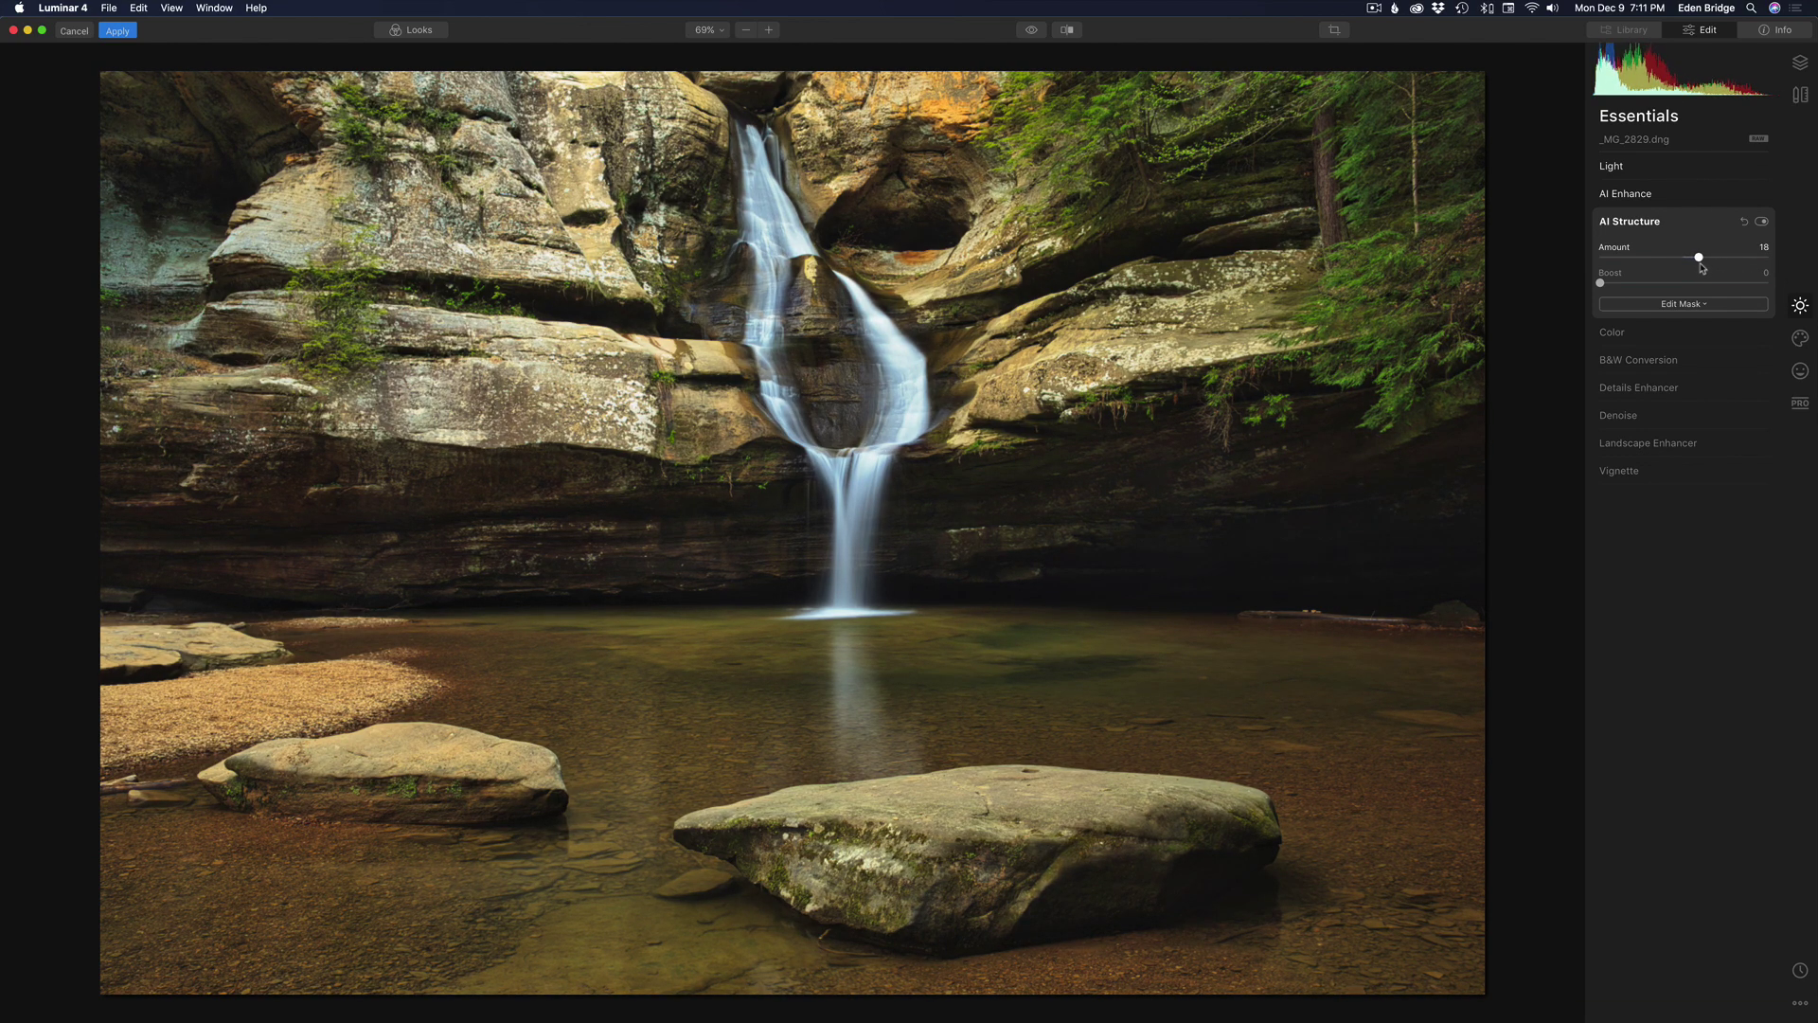
{"action": "left_click_drag", "start_coordinate": [1702, 269], "coordinate": [1705, 269]}
{"action": "left_click", "coordinate": [1032, 30]}
{"action": "left_click", "coordinate": [1032, 30]}
{"action": "left_click", "coordinate": [1032, 30]}
Step: Set the Details Enhancer to Small Details 25, Medium Details 16 and Large Details 6
{"action": "left_click", "coordinate": [1664, 391]}
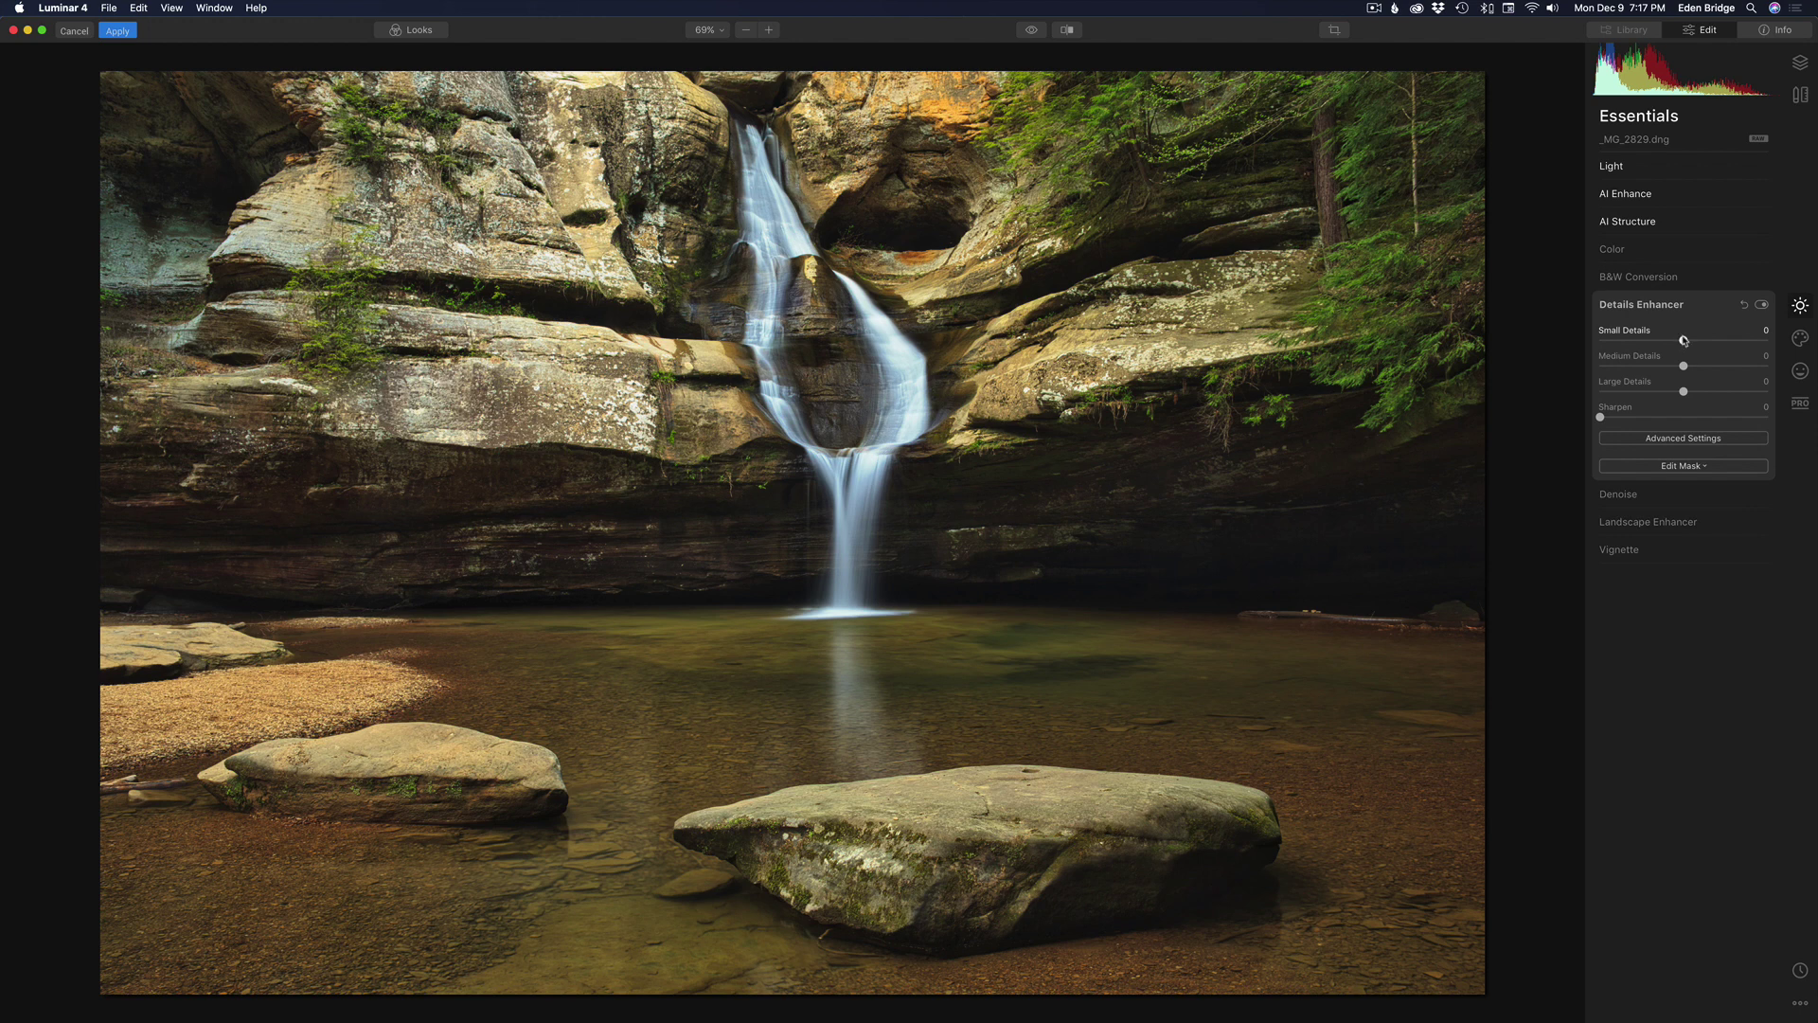
{"action": "left_click_drag", "start_coordinate": [1684, 341], "coordinate": [1712, 340]}
{"action": "left_click_drag", "start_coordinate": [1707, 340], "coordinate": [1697, 366]}
Step: Start a brush mask for the Details Enhancer, with the brush at 100% opacity and size 88
{"action": "left_click", "coordinate": [1687, 468]}
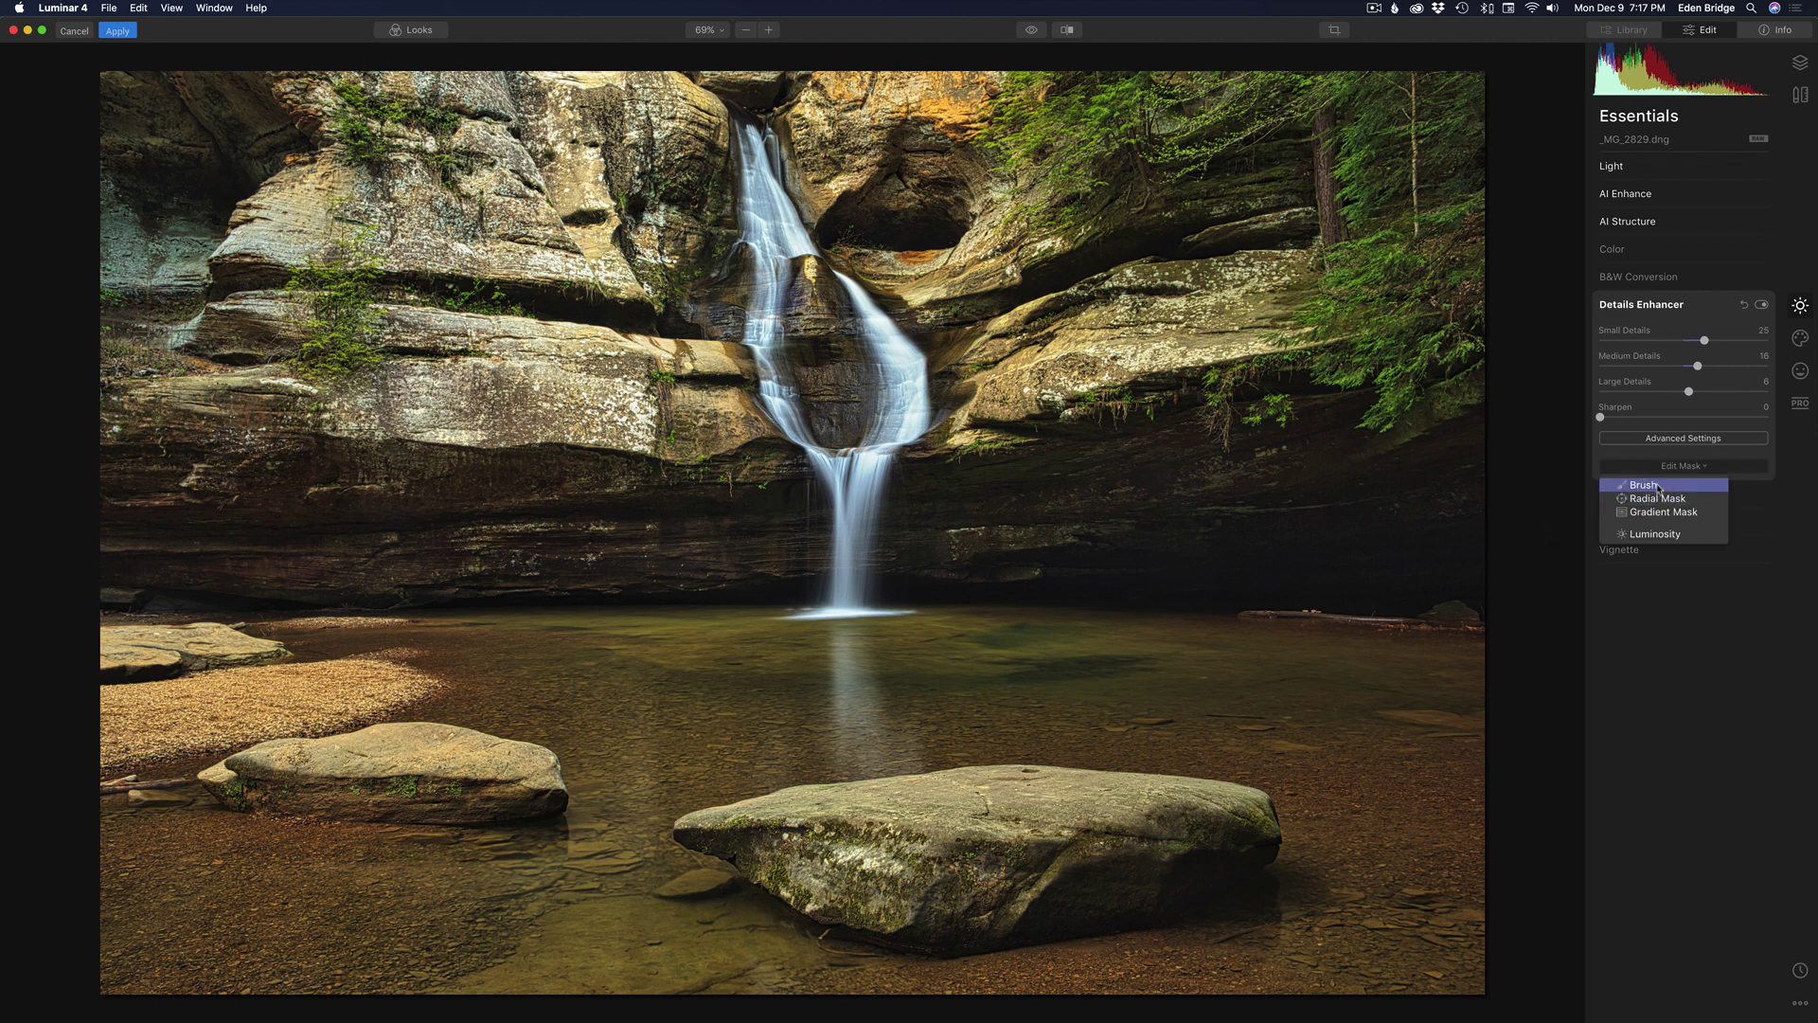
{"action": "left_click", "coordinate": [1644, 485]}
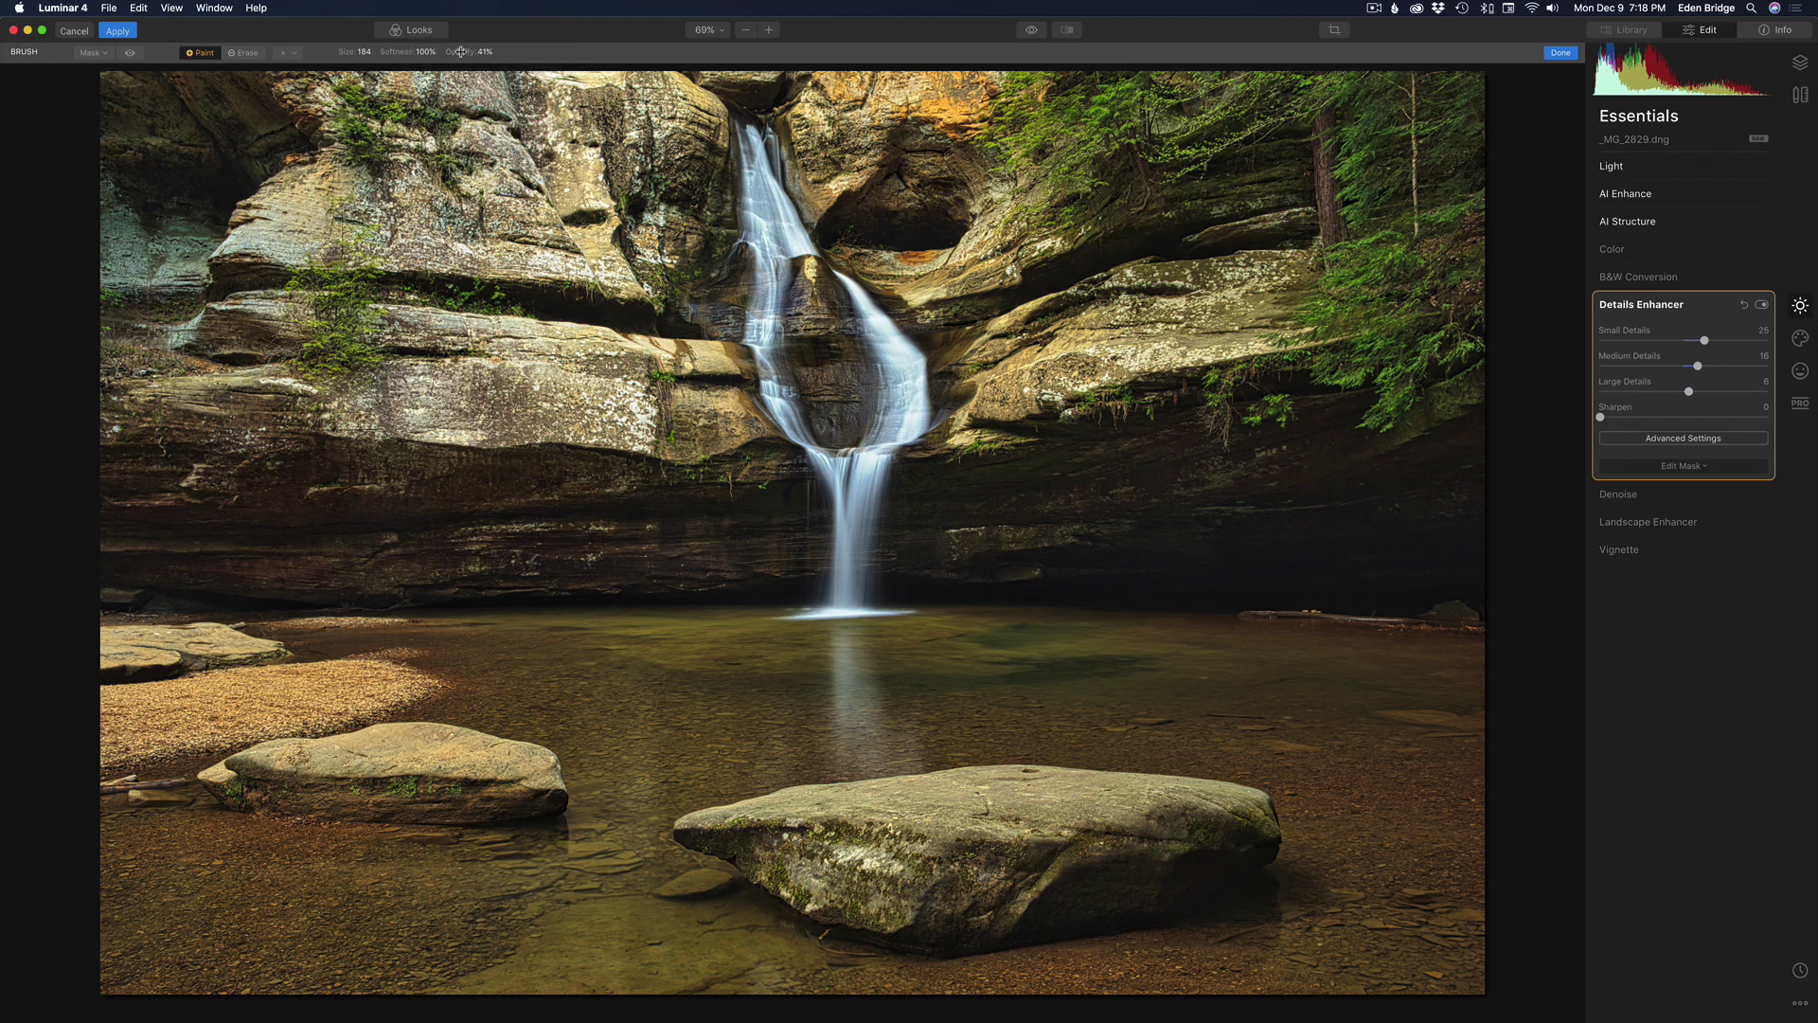
{"action": "left_click_drag", "start_coordinate": [462, 52], "coordinate": [554, 60]}
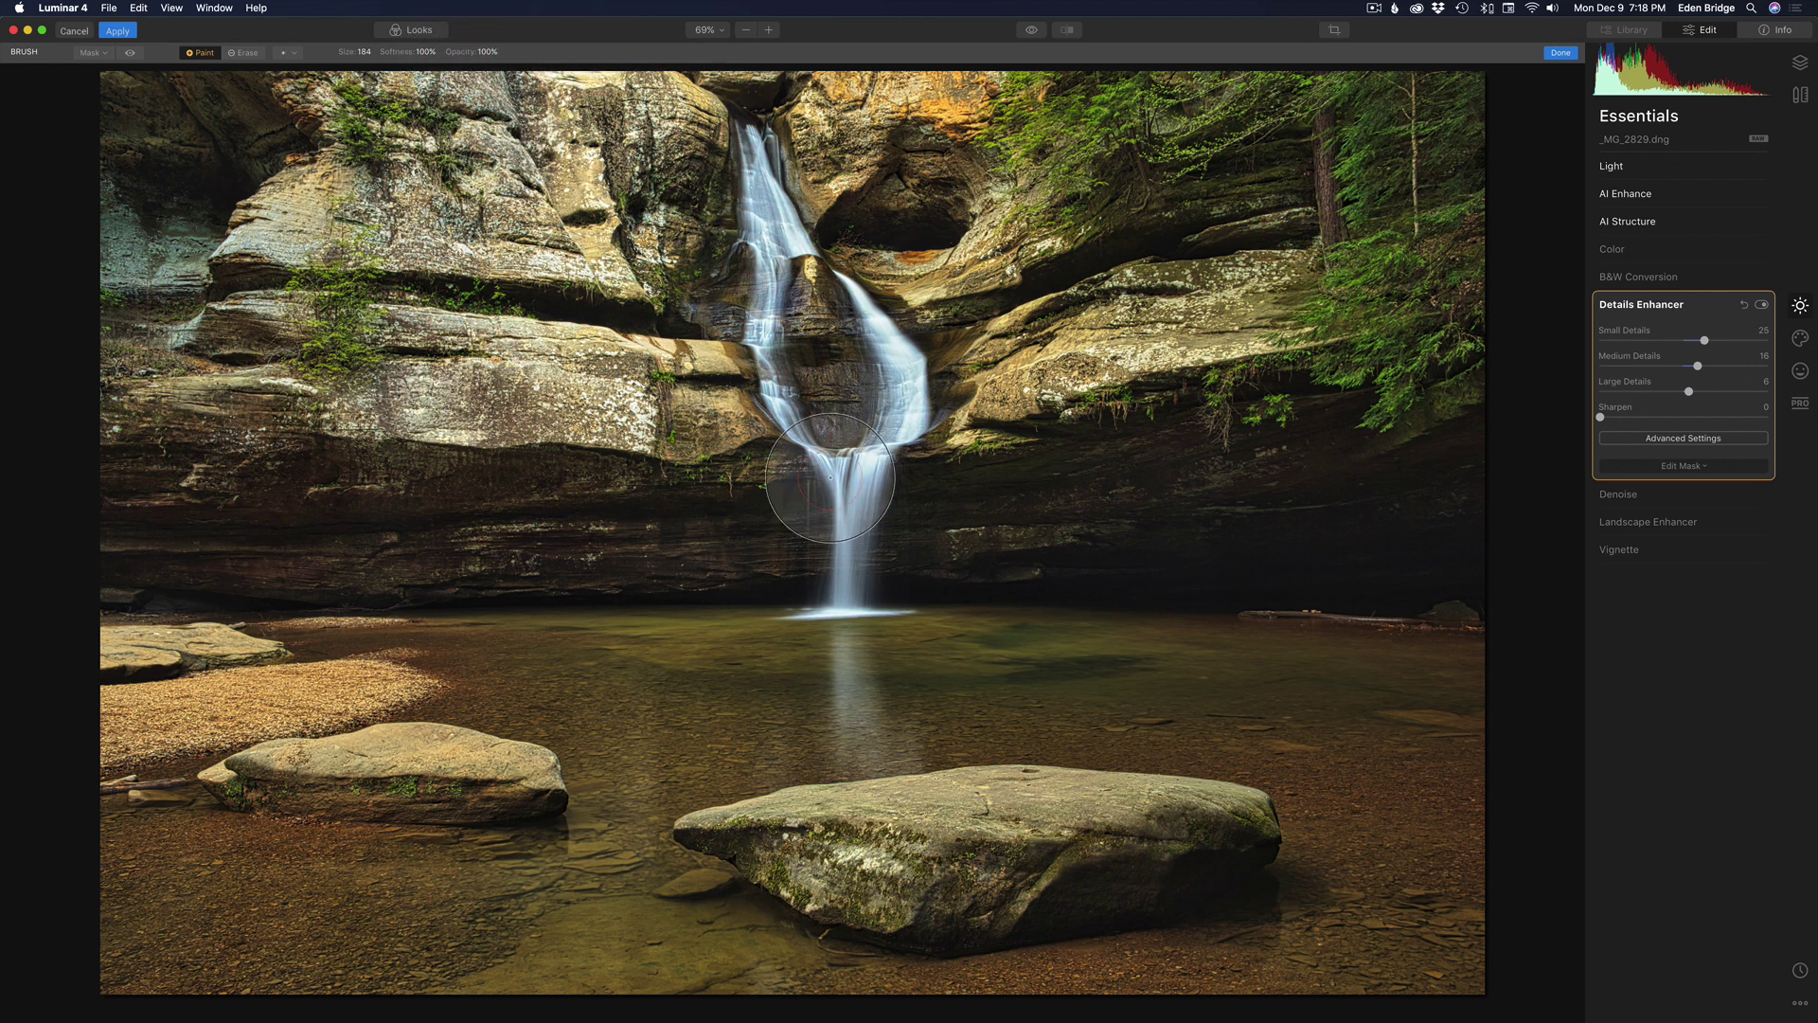
{"action": "key", "text": "bracketleft"}
{"action": "key", "text": "bracketleft"}
{"action": "key", "text": "bracketleft"}
{"action": "key", "text": "bracketleft"}
{"action": "key", "text": "bracketleft"}
{"action": "key", "text": "bracketleft"}
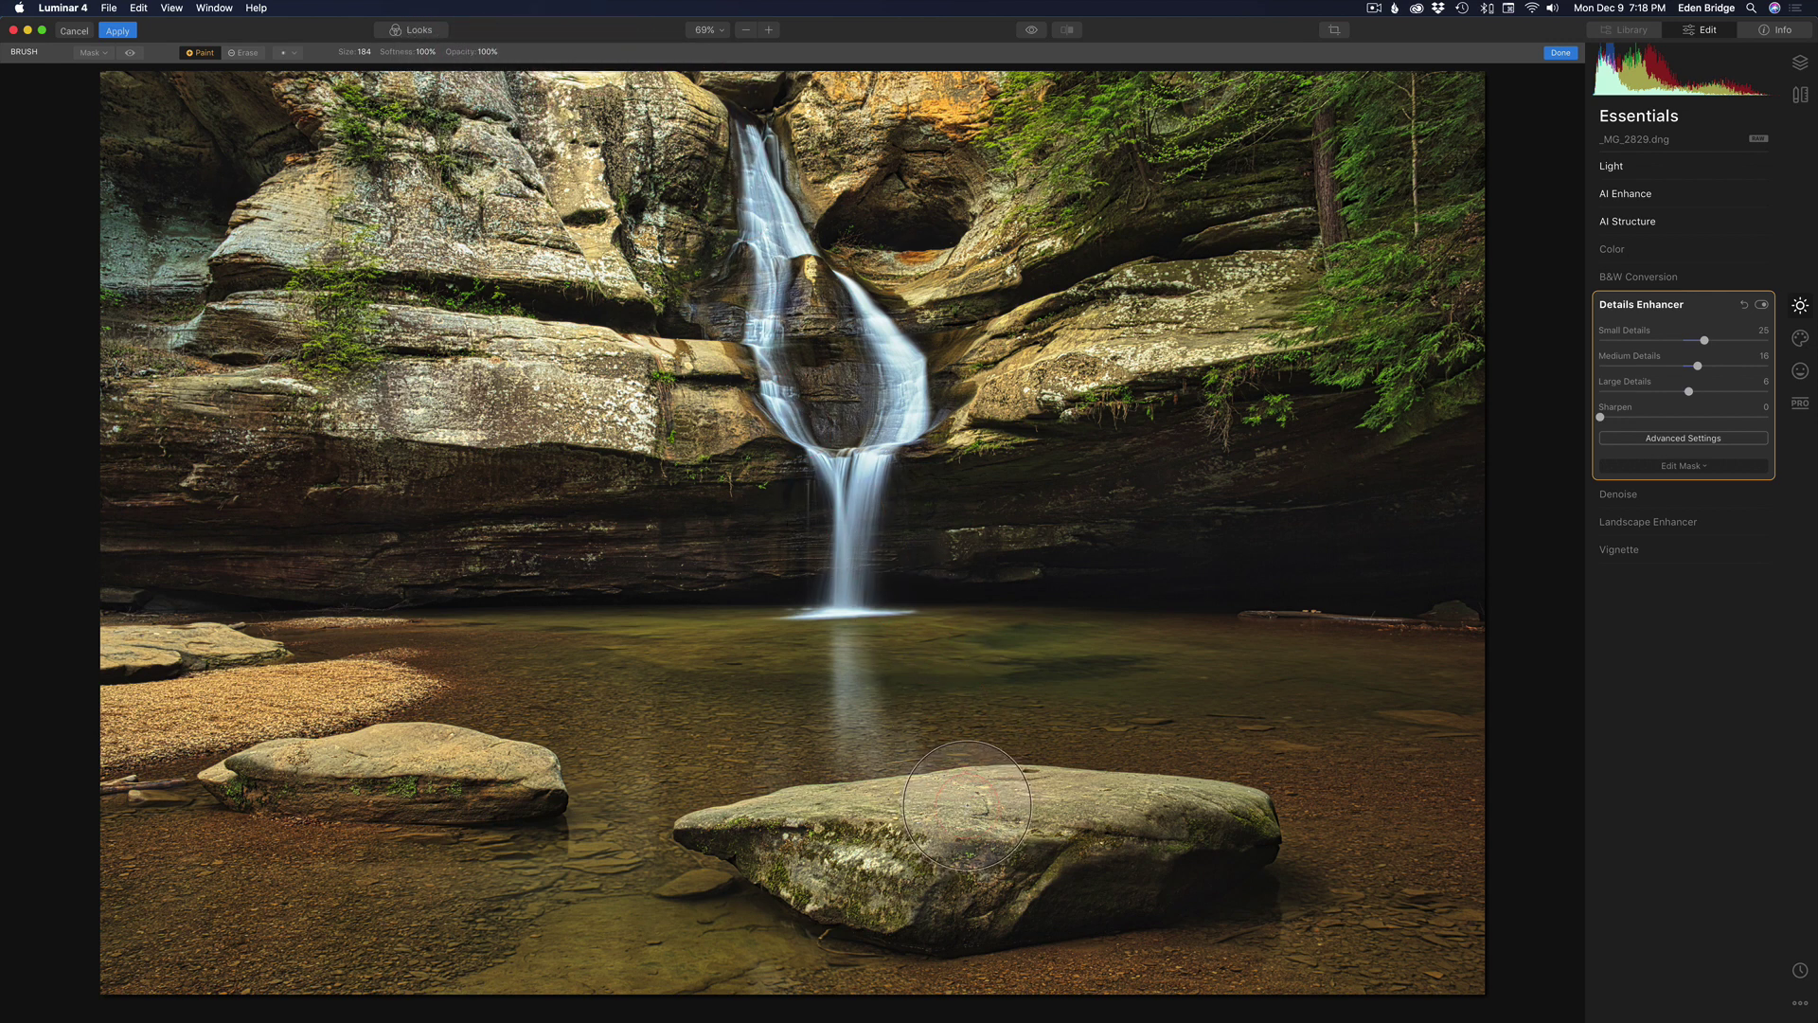
{"action": "key", "text": "bracketleft"}
{"action": "key", "text": "bracketleft"}
{"action": "key", "text": "bracketleft"}
{"action": "key", "text": "bracketleft"}
{"action": "key", "text": "bracketleft"}
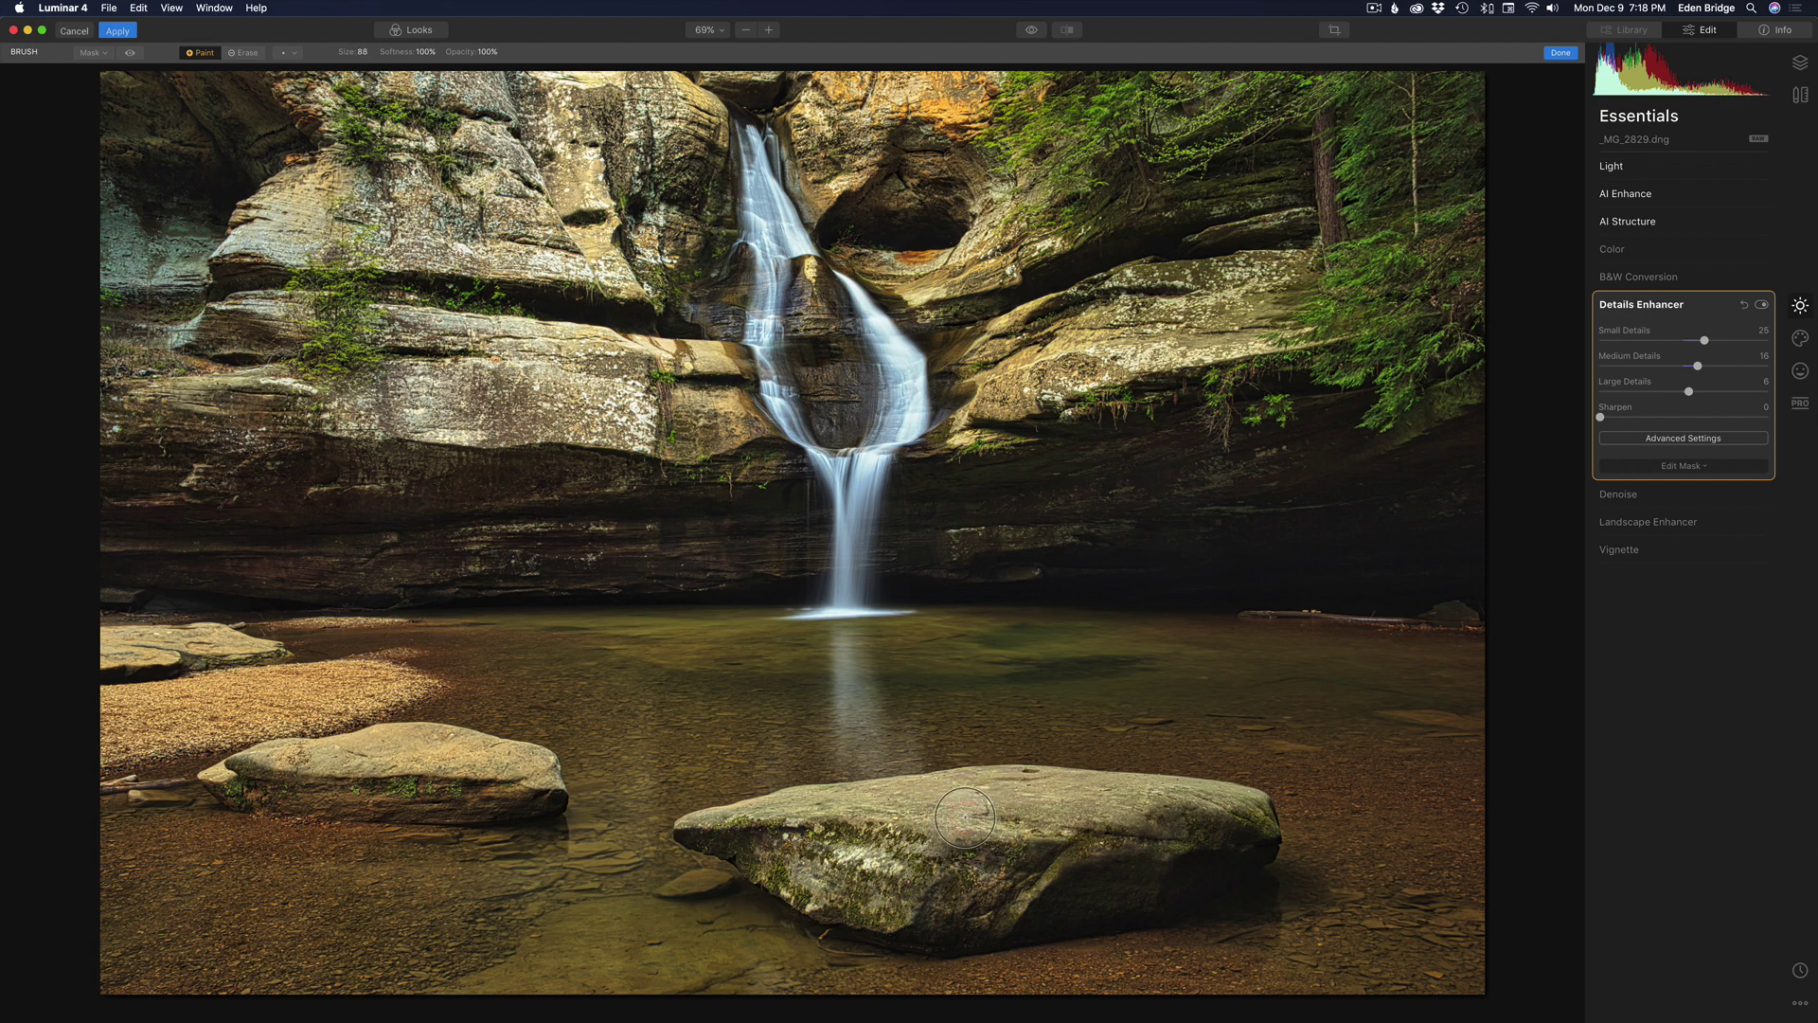
Step: Paint the Details Enhancer mask over the foreground rocks and cliff walls, enlarging the brush to 220, and check the mask overlay and effect
{"action": "mouse_move", "coordinate": [745, 826]}
{"action": "left_mouse_down"}
{"action": "mouse_move", "coordinate": [1156, 782]}
{"action": "mouse_move", "coordinate": [1247, 810]}
{"action": "mouse_move", "coordinate": [765, 823]}
{"action": "mouse_move", "coordinate": [1237, 825]}
{"action": "mouse_move", "coordinate": [760, 859]}
{"action": "mouse_move", "coordinate": [909, 894]}
{"action": "mouse_move", "coordinate": [1257, 828]}
{"action": "mouse_move", "coordinate": [1210, 812]}
{"action": "mouse_move", "coordinate": [988, 835]}
{"action": "mouse_move", "coordinate": [997, 818]}
{"action": "mouse_move", "coordinate": [702, 826]}
{"action": "mouse_move", "coordinate": [987, 905]}
{"action": "mouse_move", "coordinate": [1080, 851]}
{"action": "mouse_move", "coordinate": [1199, 822]}
{"action": "mouse_move", "coordinate": [376, 783]}
{"action": "mouse_move", "coordinate": [285, 758]}
{"action": "mouse_move", "coordinate": [239, 769]}
{"action": "mouse_move", "coordinate": [346, 771]}
{"action": "mouse_move", "coordinate": [238, 775]}
{"action": "mouse_move", "coordinate": [521, 778]}
{"action": "mouse_move", "coordinate": [450, 745]}
{"action": "mouse_move", "coordinate": [285, 773]}
{"action": "mouse_move", "coordinate": [526, 792]}
{"action": "mouse_move", "coordinate": [215, 749]}
{"action": "mouse_move", "coordinate": [275, 695]}
{"action": "mouse_move", "coordinate": [114, 645]}
{"action": "mouse_move", "coordinate": [241, 634]}
{"action": "mouse_move", "coordinate": [180, 630]}
{"action": "mouse_move", "coordinate": [403, 349]}
{"action": "mouse_move", "coordinate": [417, 284]}
{"action": "mouse_move", "coordinate": [474, 354]}
{"action": "mouse_move", "coordinate": [464, 222]}
{"action": "mouse_move", "coordinate": [365, 109]}
{"action": "mouse_move", "coordinate": [629, 138]}
{"action": "mouse_move", "coordinate": [423, 182]}
{"action": "mouse_move", "coordinate": [350, 235]}
{"action": "mouse_move", "coordinate": [550, 254]}
{"action": "mouse_move", "coordinate": [274, 296]}
{"action": "mouse_move", "coordinate": [663, 378]}
{"action": "mouse_move", "coordinate": [645, 123]}
{"action": "mouse_move", "coordinate": [618, 418]}
{"action": "mouse_move", "coordinate": [261, 396]}
{"action": "mouse_move", "coordinate": [214, 417]}
{"action": "mouse_move", "coordinate": [431, 412]}
{"action": "mouse_move", "coordinate": [412, 356]}
{"action": "mouse_move", "coordinate": [162, 195]}
{"action": "mouse_move", "coordinate": [531, 265]}
{"action": "mouse_move", "coordinate": [704, 208]}
{"action": "mouse_move", "coordinate": [832, 117]}
{"action": "mouse_move", "coordinate": [873, 48]}
{"action": "mouse_move", "coordinate": [791, 52]}
{"action": "mouse_move", "coordinate": [890, 137]}
{"action": "mouse_move", "coordinate": [927, 222]}
{"action": "mouse_move", "coordinate": [994, 275]}
{"action": "mouse_move", "coordinate": [1283, 189]}
{"action": "mouse_move", "coordinate": [1193, 279]}
{"action": "mouse_move", "coordinate": [1045, 333]}
{"action": "mouse_move", "coordinate": [1114, 336]}
{"action": "mouse_move", "coordinate": [1055, 438]}
{"action": "mouse_move", "coordinate": [1258, 408]}
{"action": "mouse_move", "coordinate": [1222, 358]}
{"action": "mouse_move", "coordinate": [1089, 327]}
{"action": "mouse_move", "coordinate": [986, 454]}
{"action": "mouse_move", "coordinate": [1013, 308]}
{"action": "left_mouse_up"}
{"action": "key", "text": "bracketright"}
{"action": "key", "text": "bracketright"}
{"action": "key", "text": "bracketright"}
{"action": "key", "text": "bracketright"}
{"action": "key", "text": "bracketright"}
{"action": "key", "text": "bracketright"}
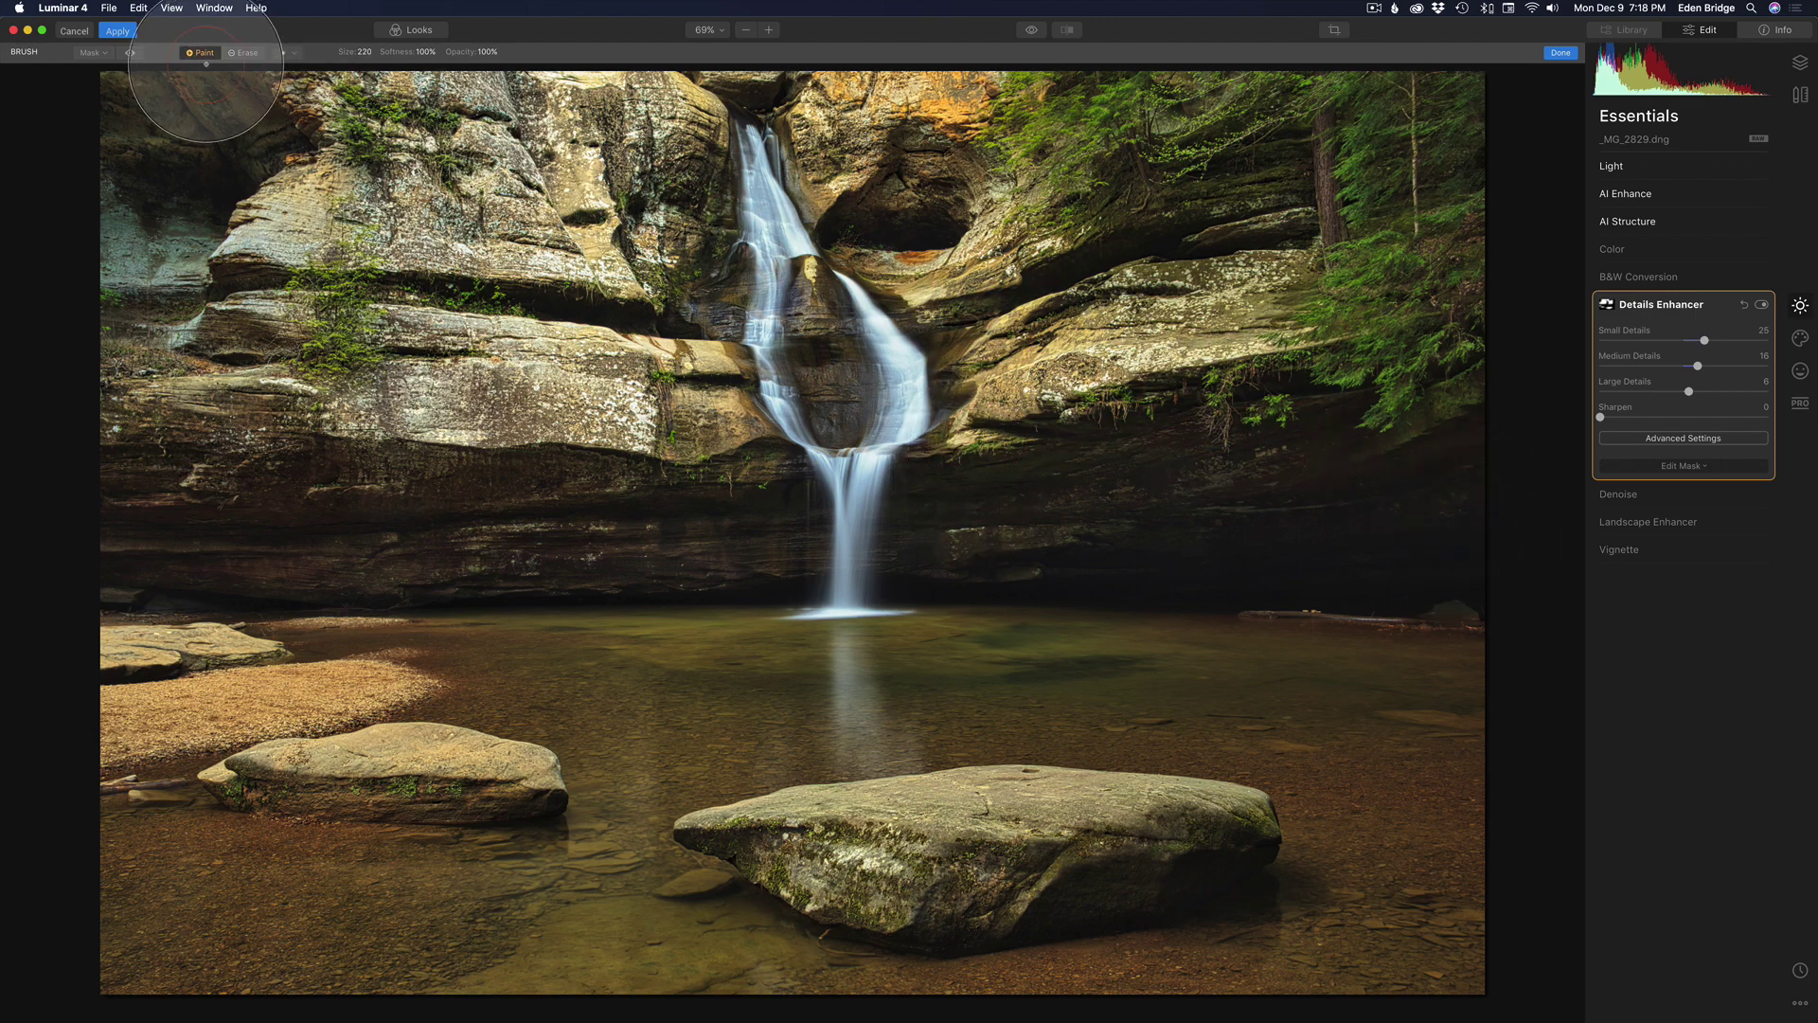
{"action": "left_click", "coordinate": [130, 54]}
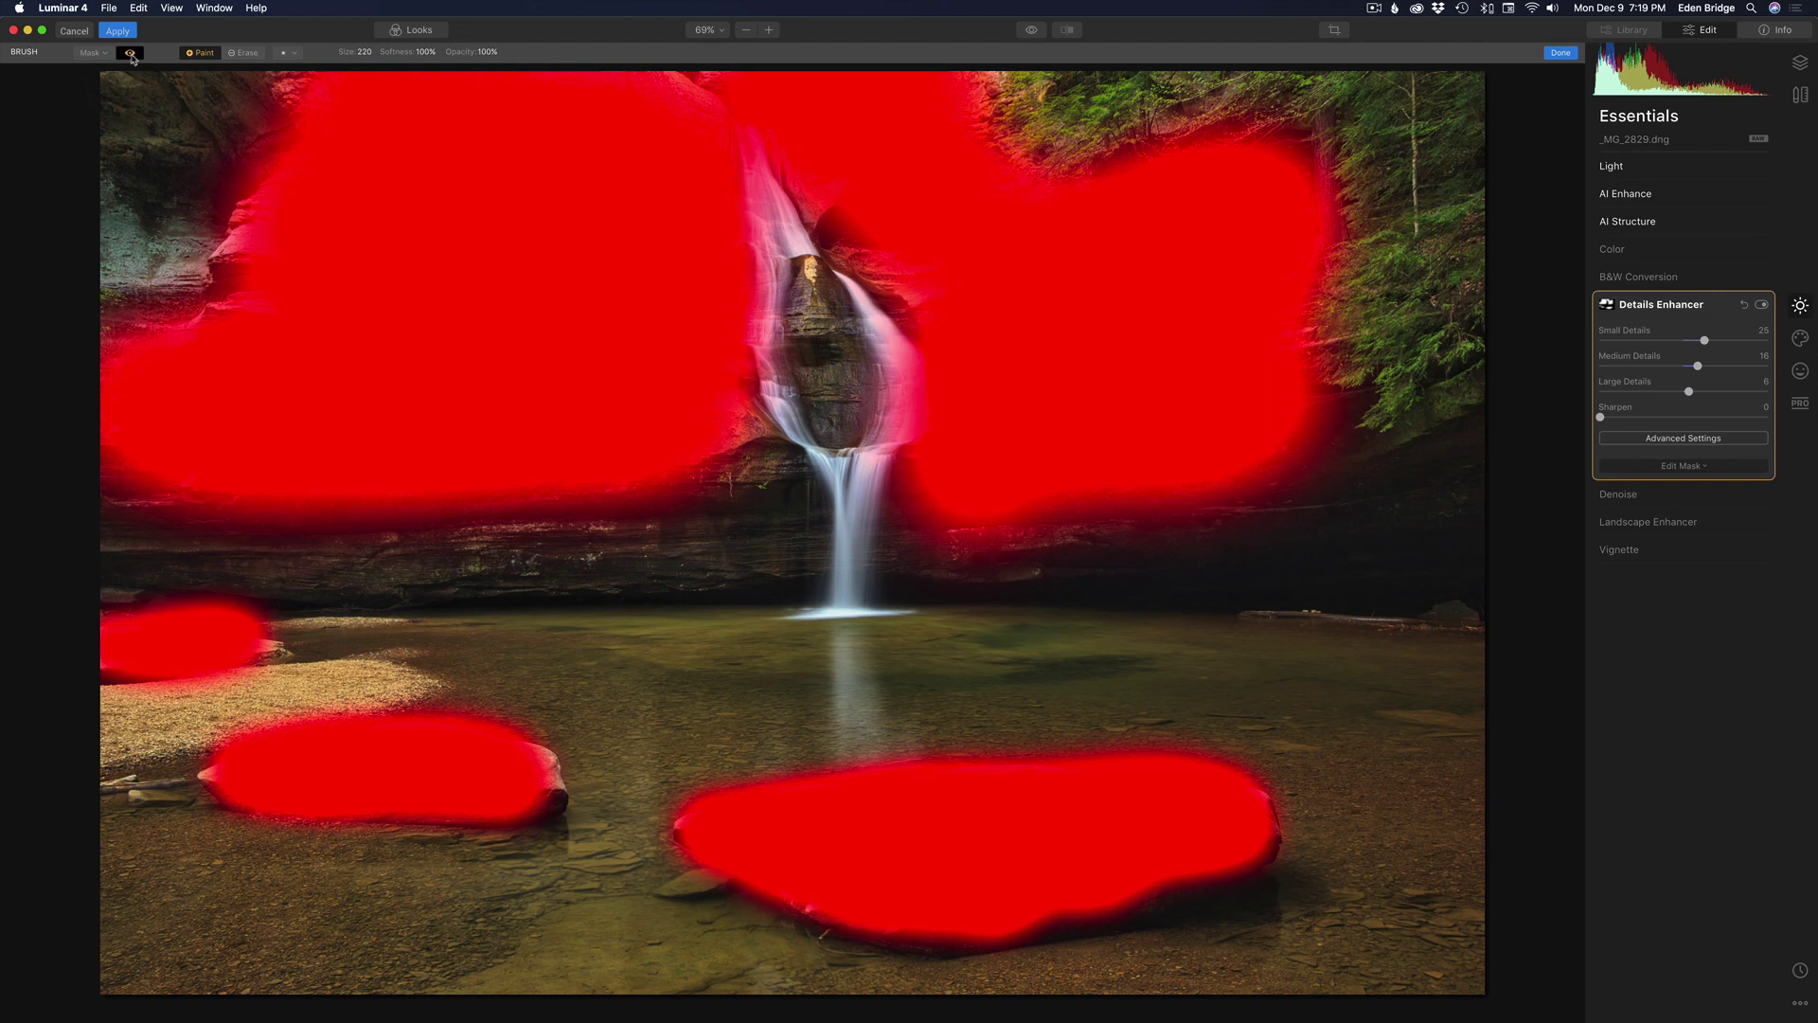
{"action": "left_click", "coordinate": [131, 54]}
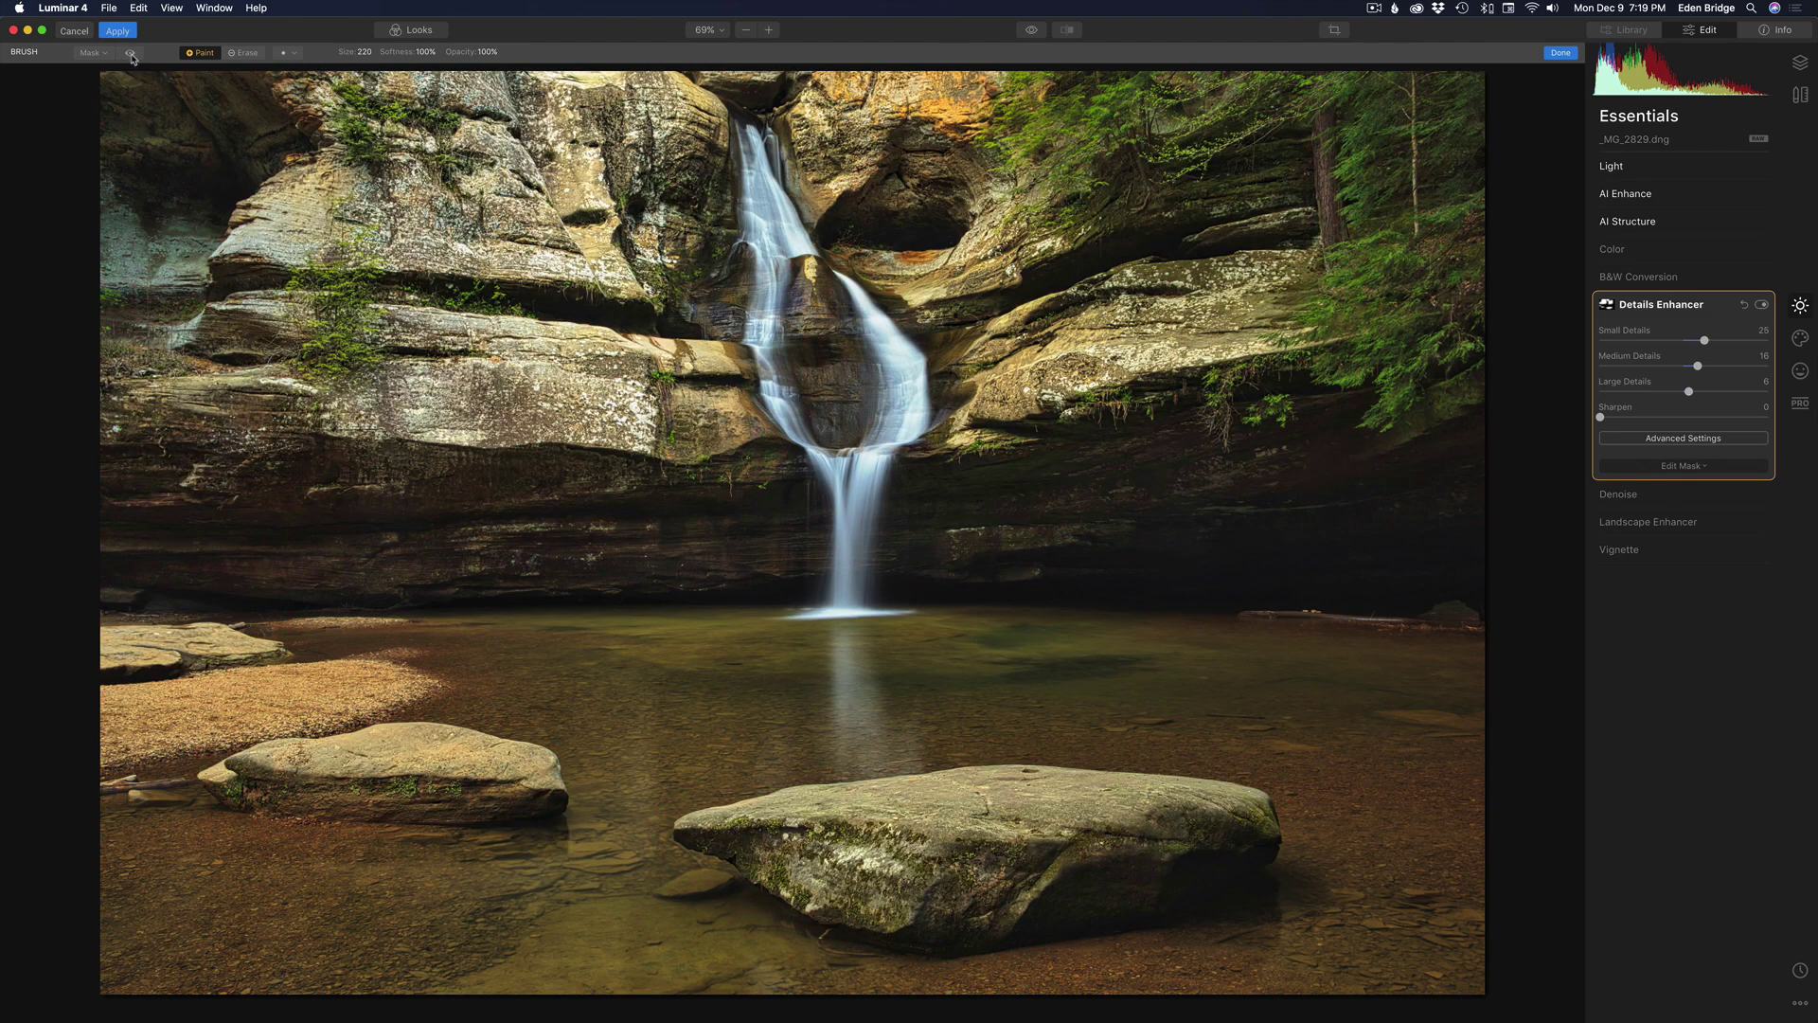
{"action": "left_click", "coordinate": [1762, 305]}
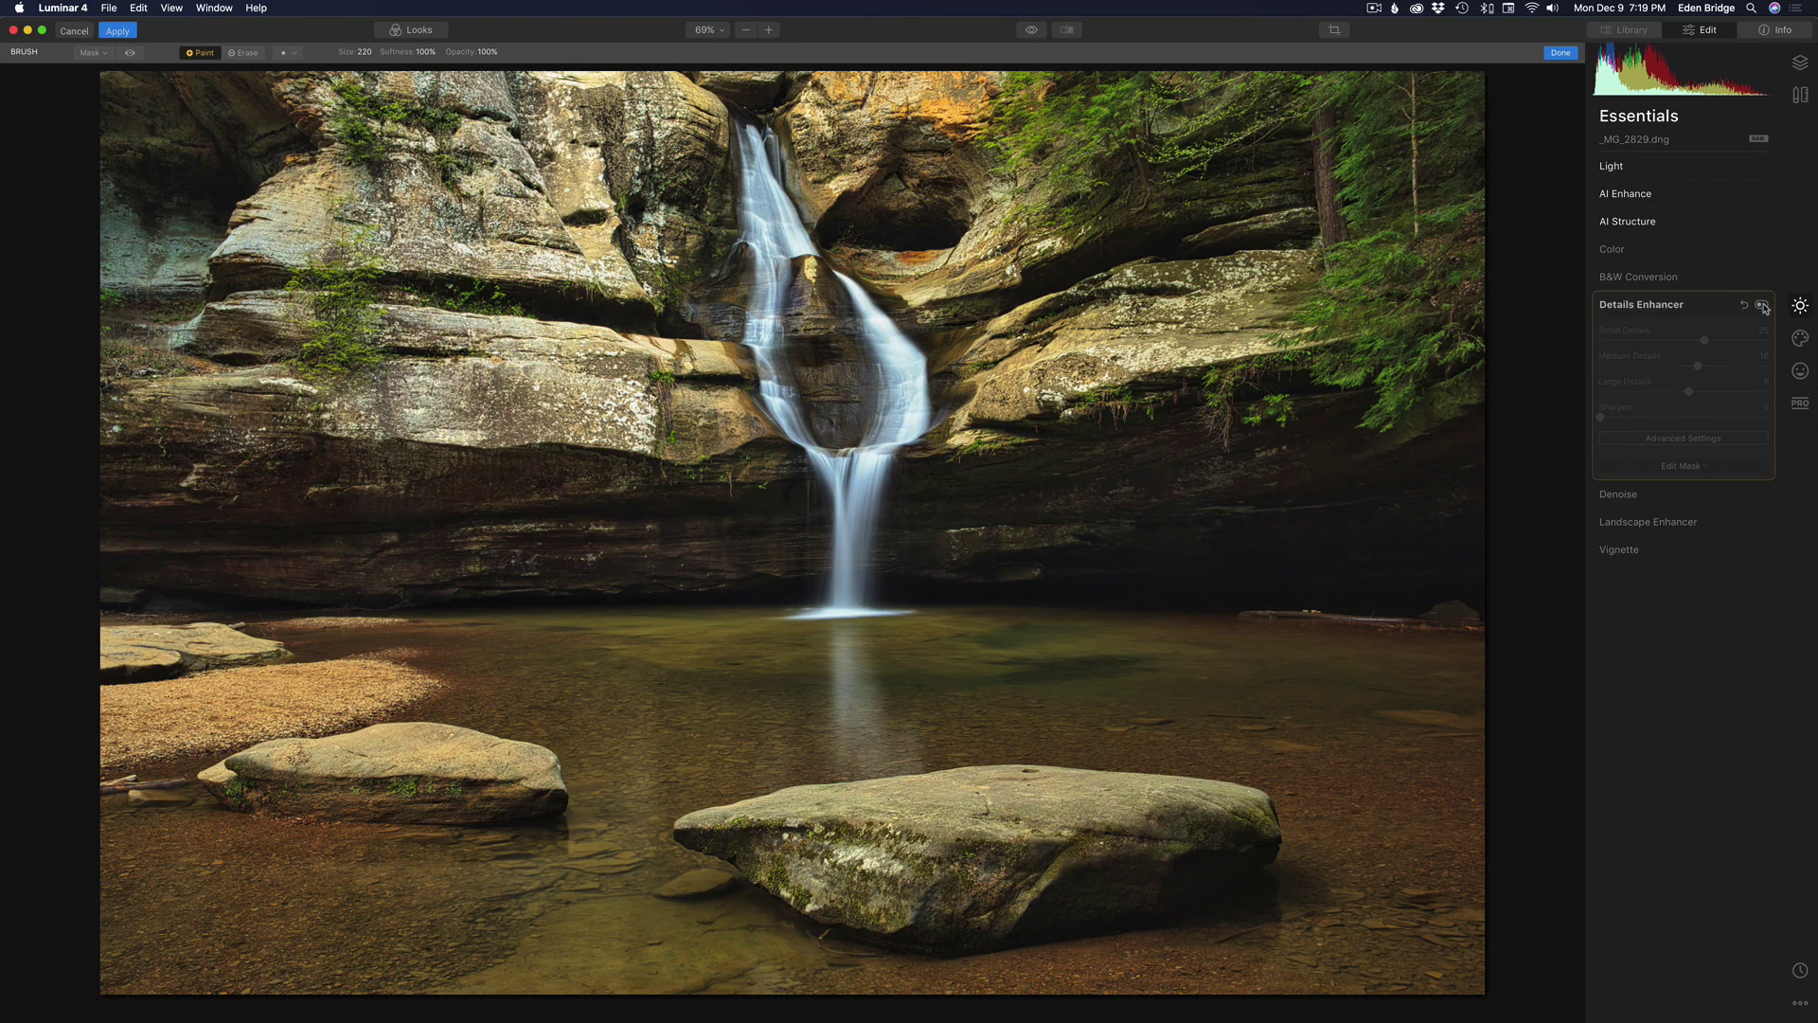
{"action": "left_click", "coordinate": [1762, 305]}
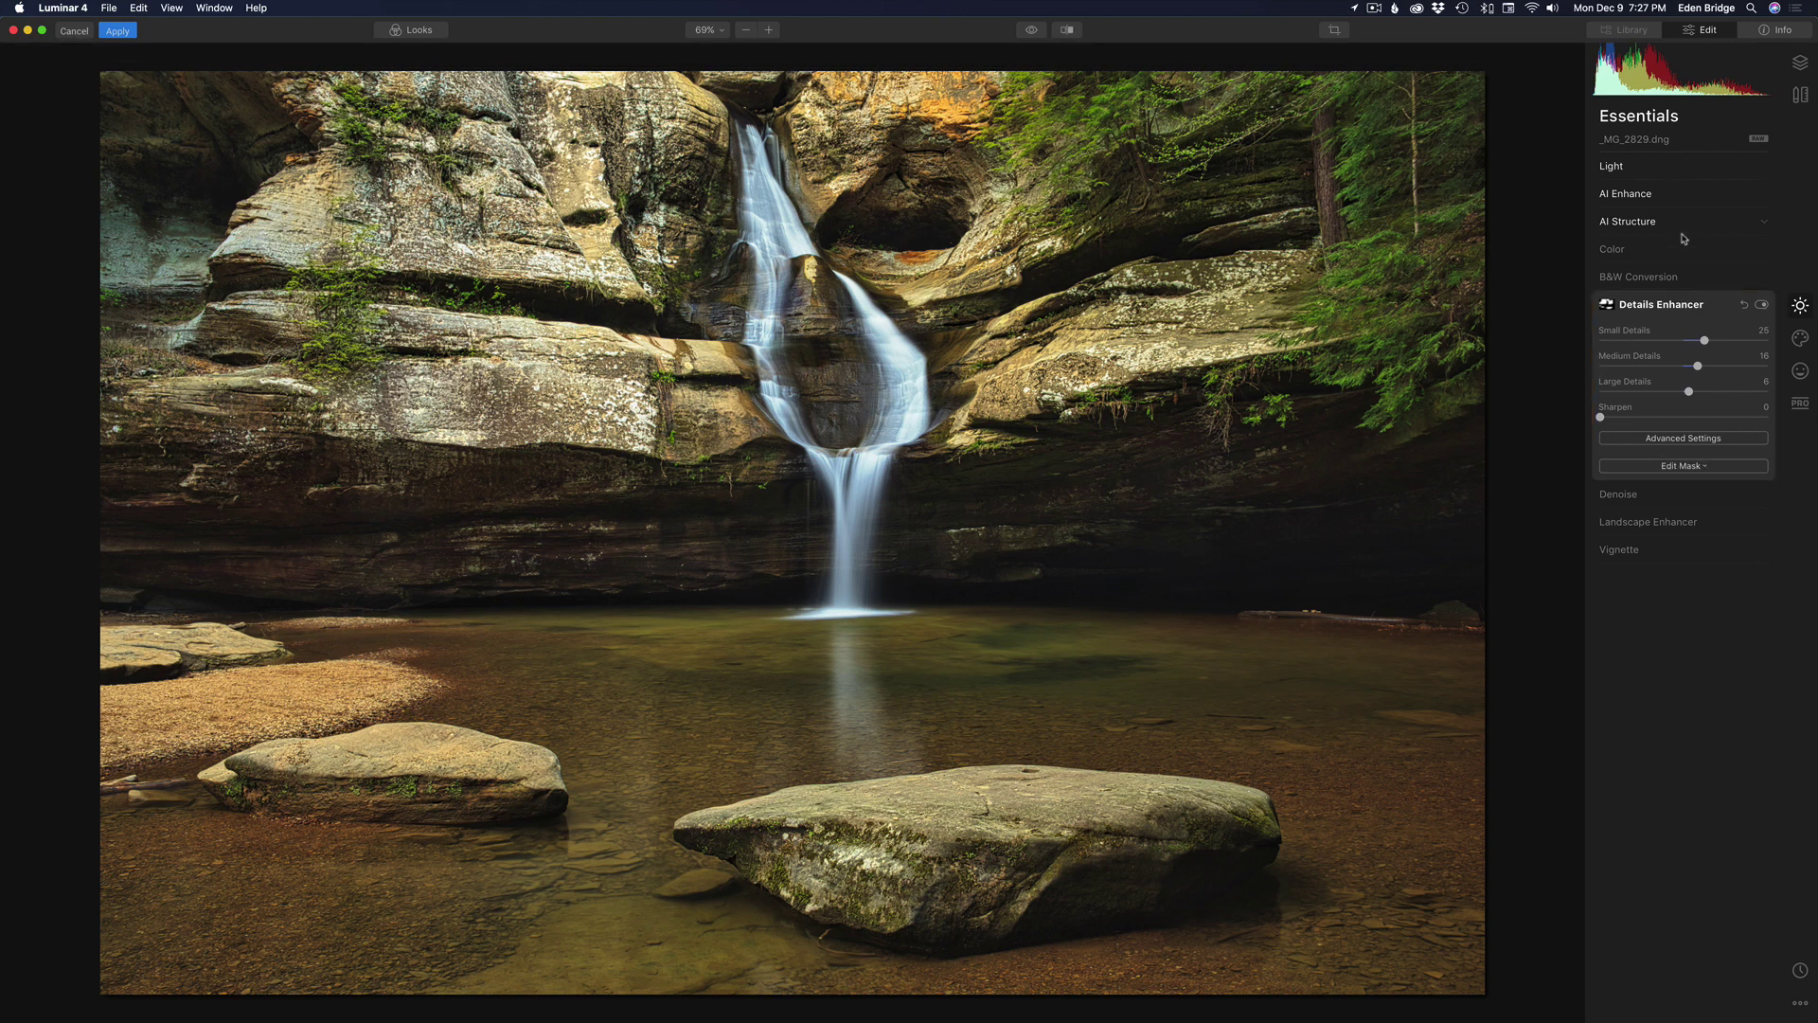
Step: Set the Landscape Enhancer to Dehaze 13, Foliage Enhancer 11 and Foliage Hue -8, and compare its effect on and off
{"action": "left_click", "coordinate": [1652, 522]}
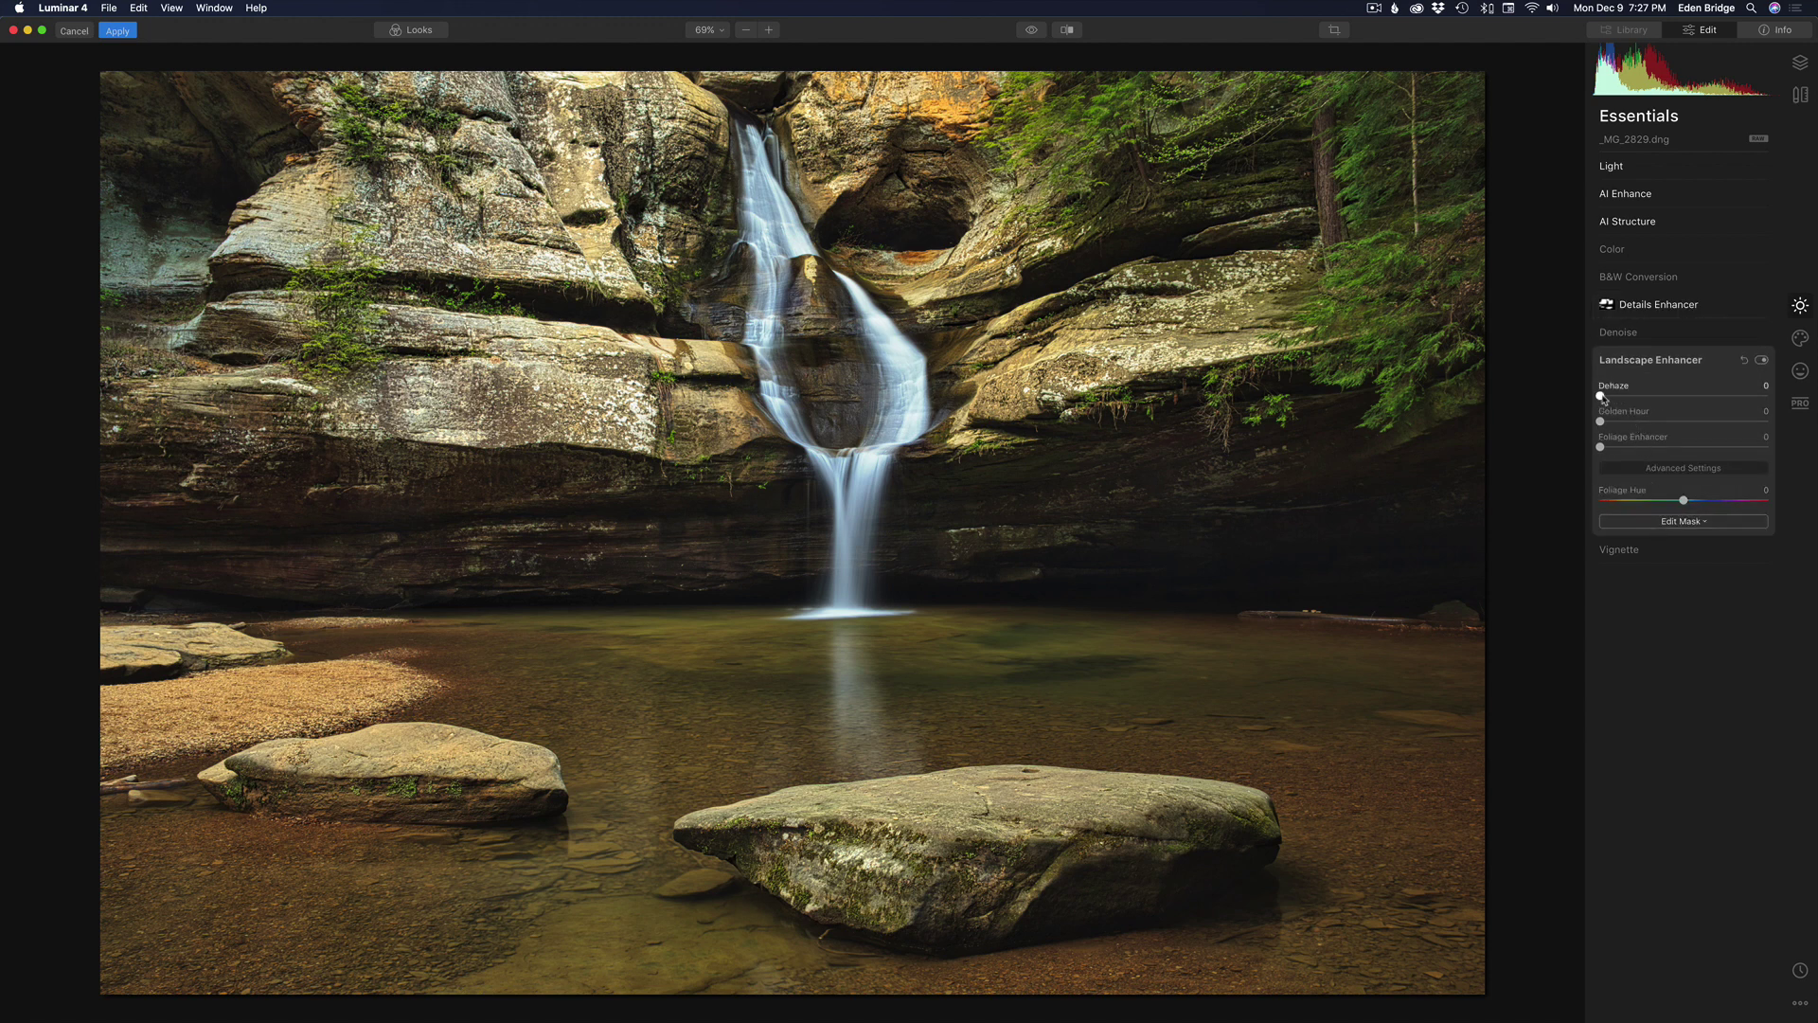
{"action": "left_click_drag", "start_coordinate": [1601, 395], "coordinate": [1626, 401]}
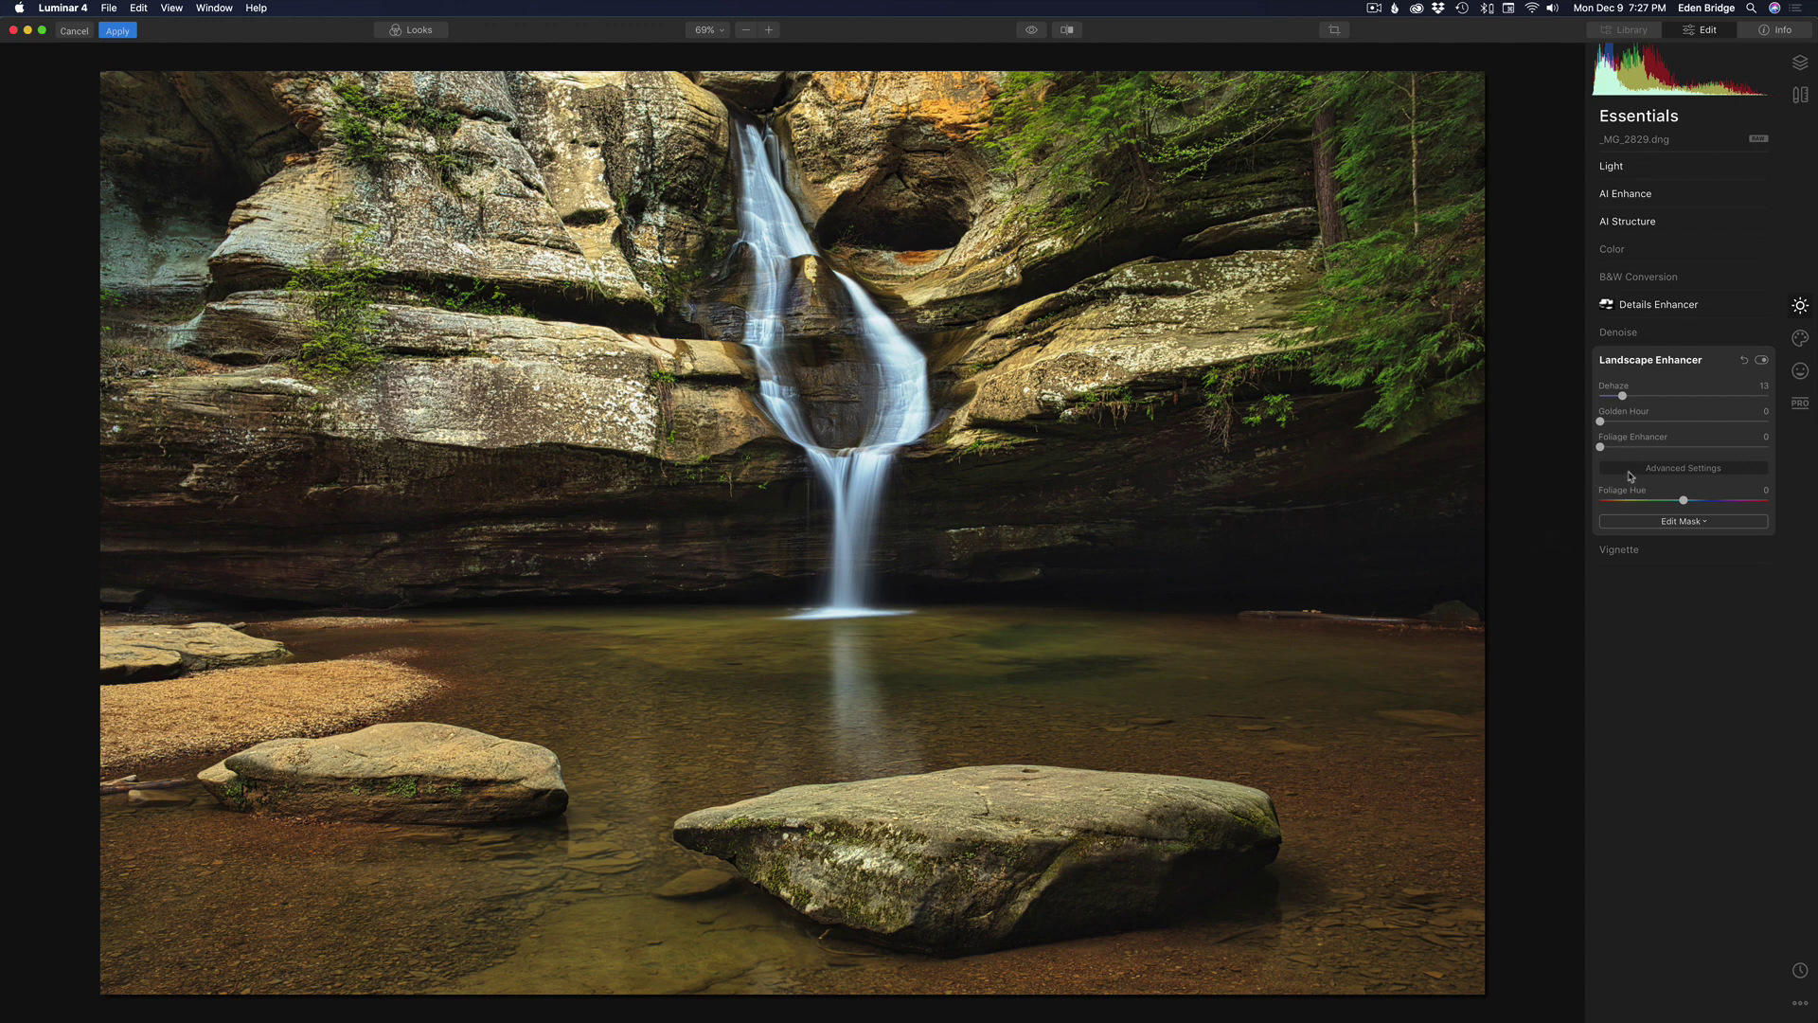
{"action": "mouse_move", "coordinate": [1601, 450]}
{"action": "left_mouse_down"}
{"action": "mouse_move", "coordinate": [1641, 451]}
{"action": "mouse_move", "coordinate": [1610, 451]}
{"action": "mouse_move", "coordinate": [1625, 455]}
{"action": "left_mouse_up"}
{"action": "left_click_drag", "start_coordinate": [1623, 454], "coordinate": [1676, 501]}
{"action": "left_click", "coordinate": [1763, 361]}
{"action": "left_click", "coordinate": [1763, 361]}
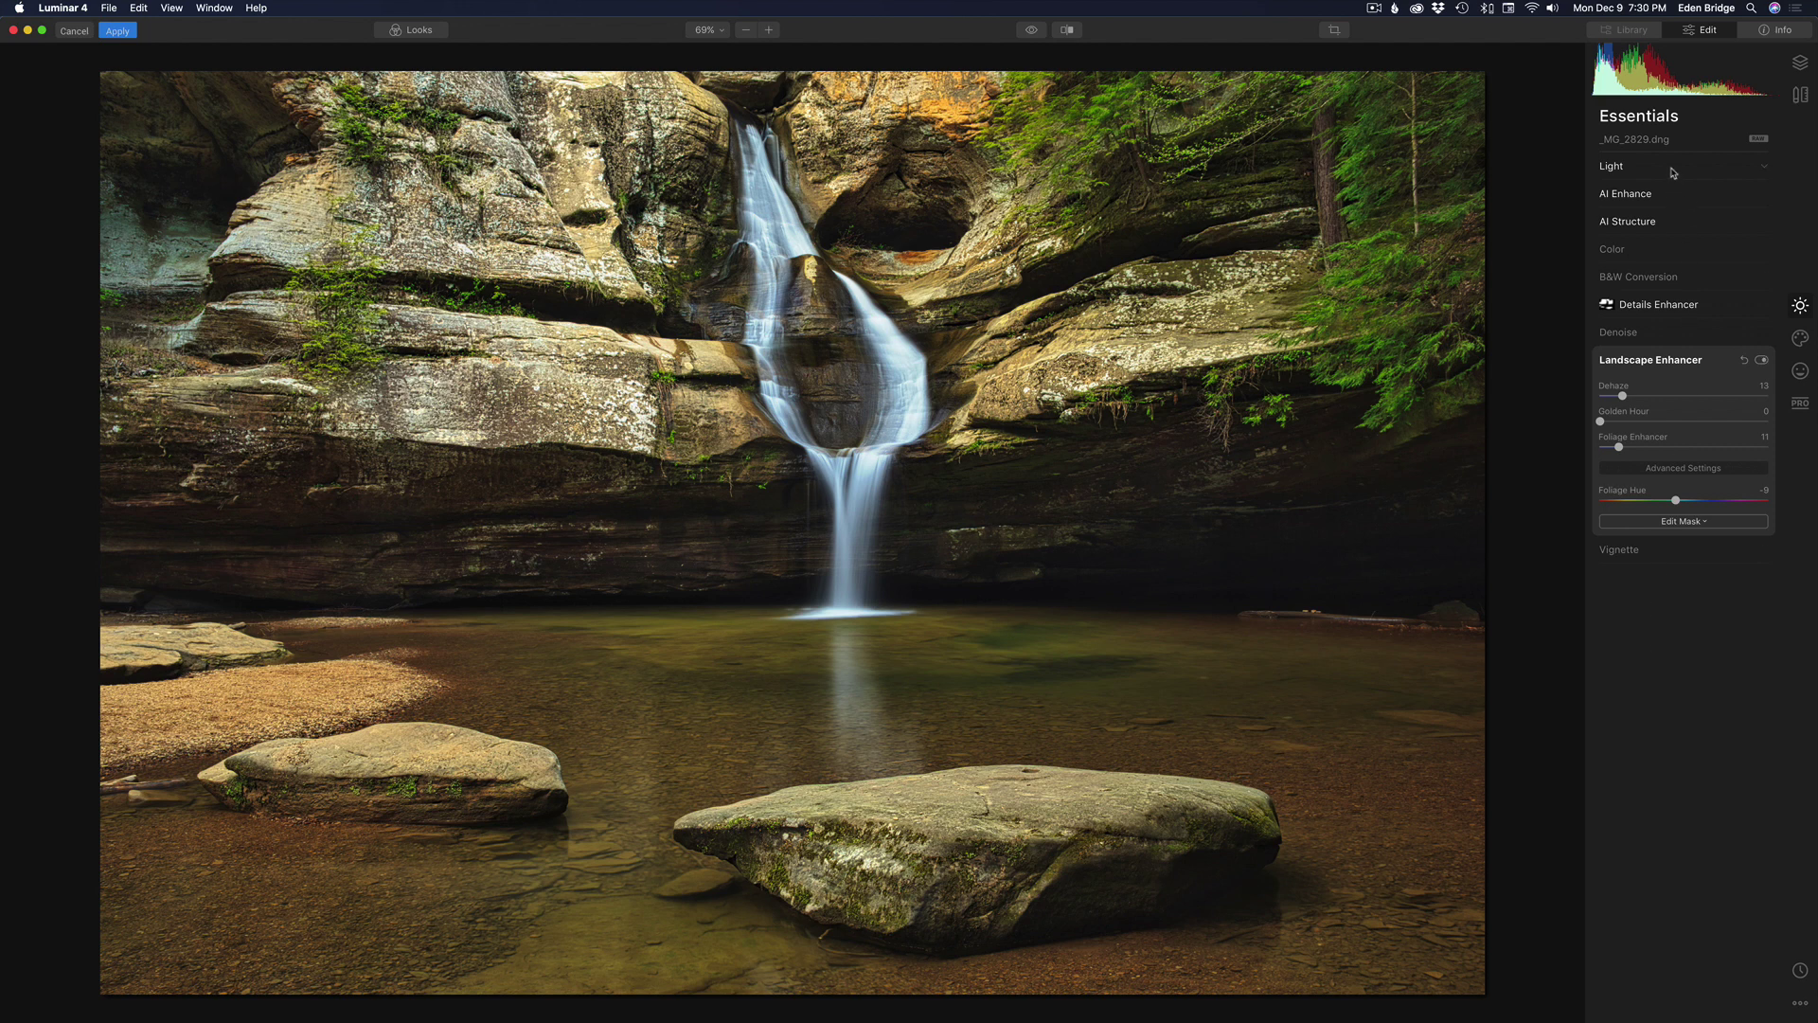
Step: Shift the photo's Tint toward magenta to 15 in the Light settings
{"action": "left_click", "coordinate": [1672, 172]}
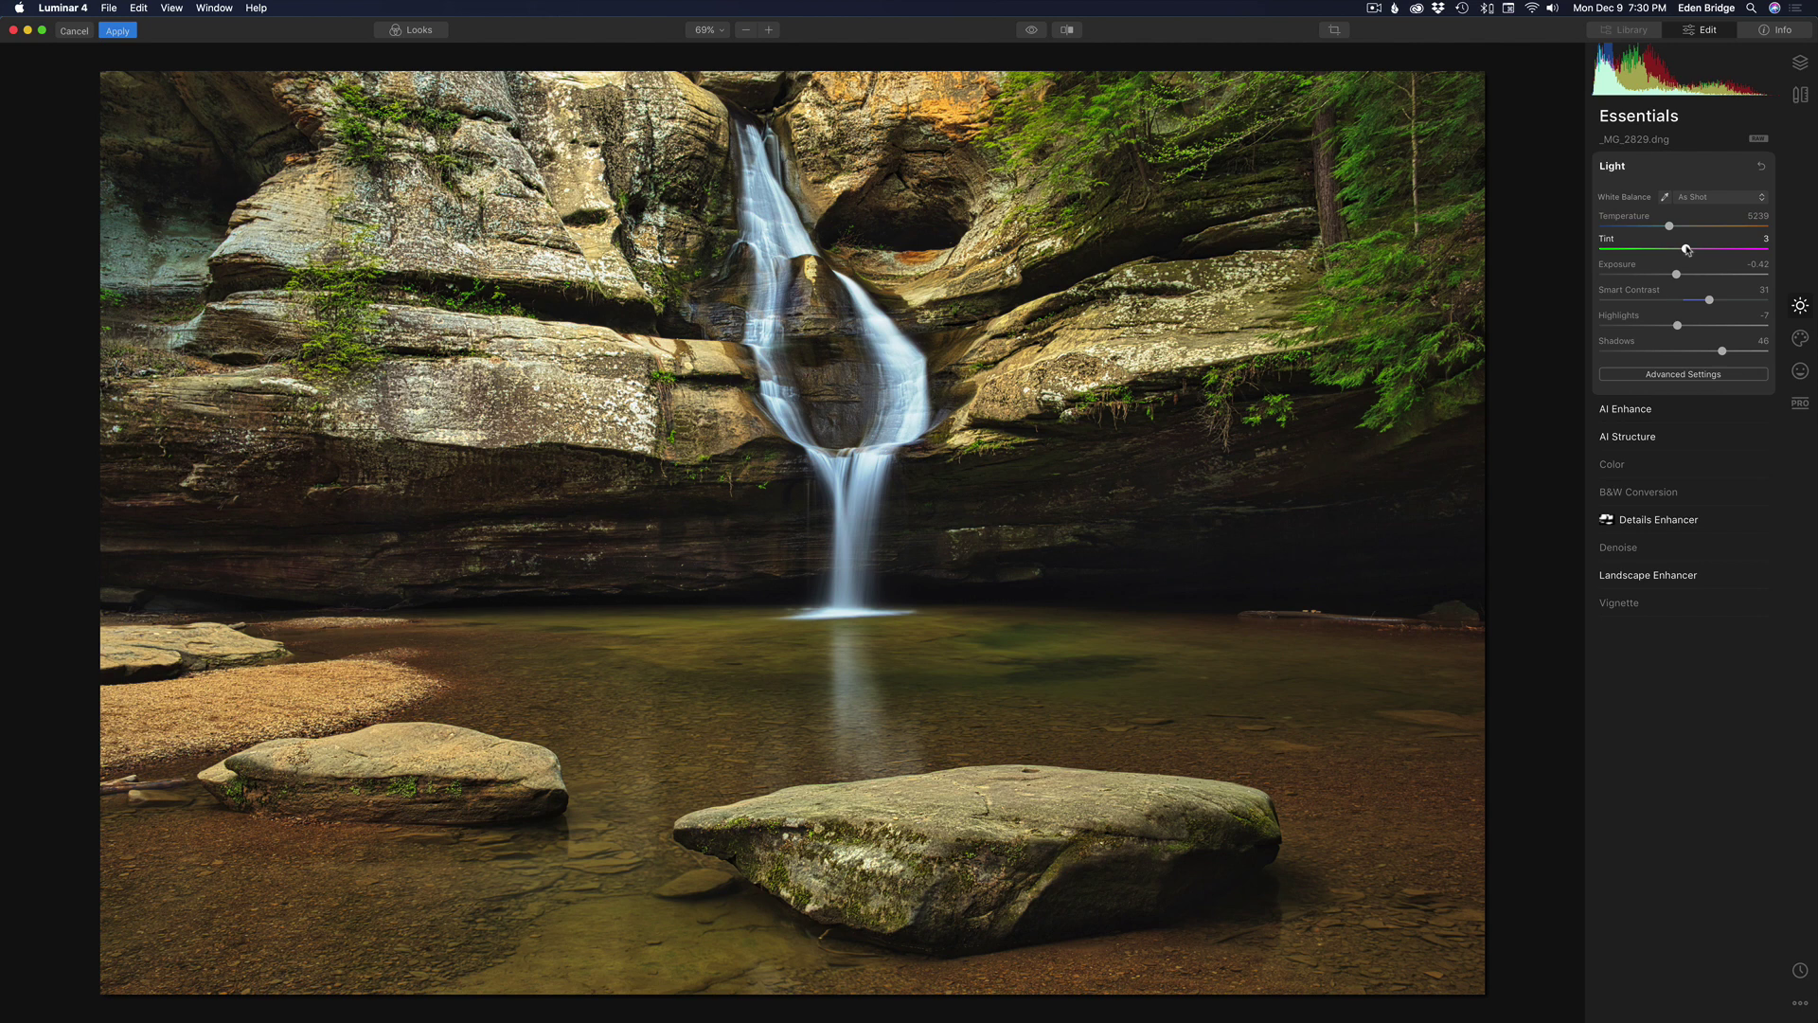
{"action": "left_click_drag", "start_coordinate": [1687, 249], "coordinate": [1697, 251]}
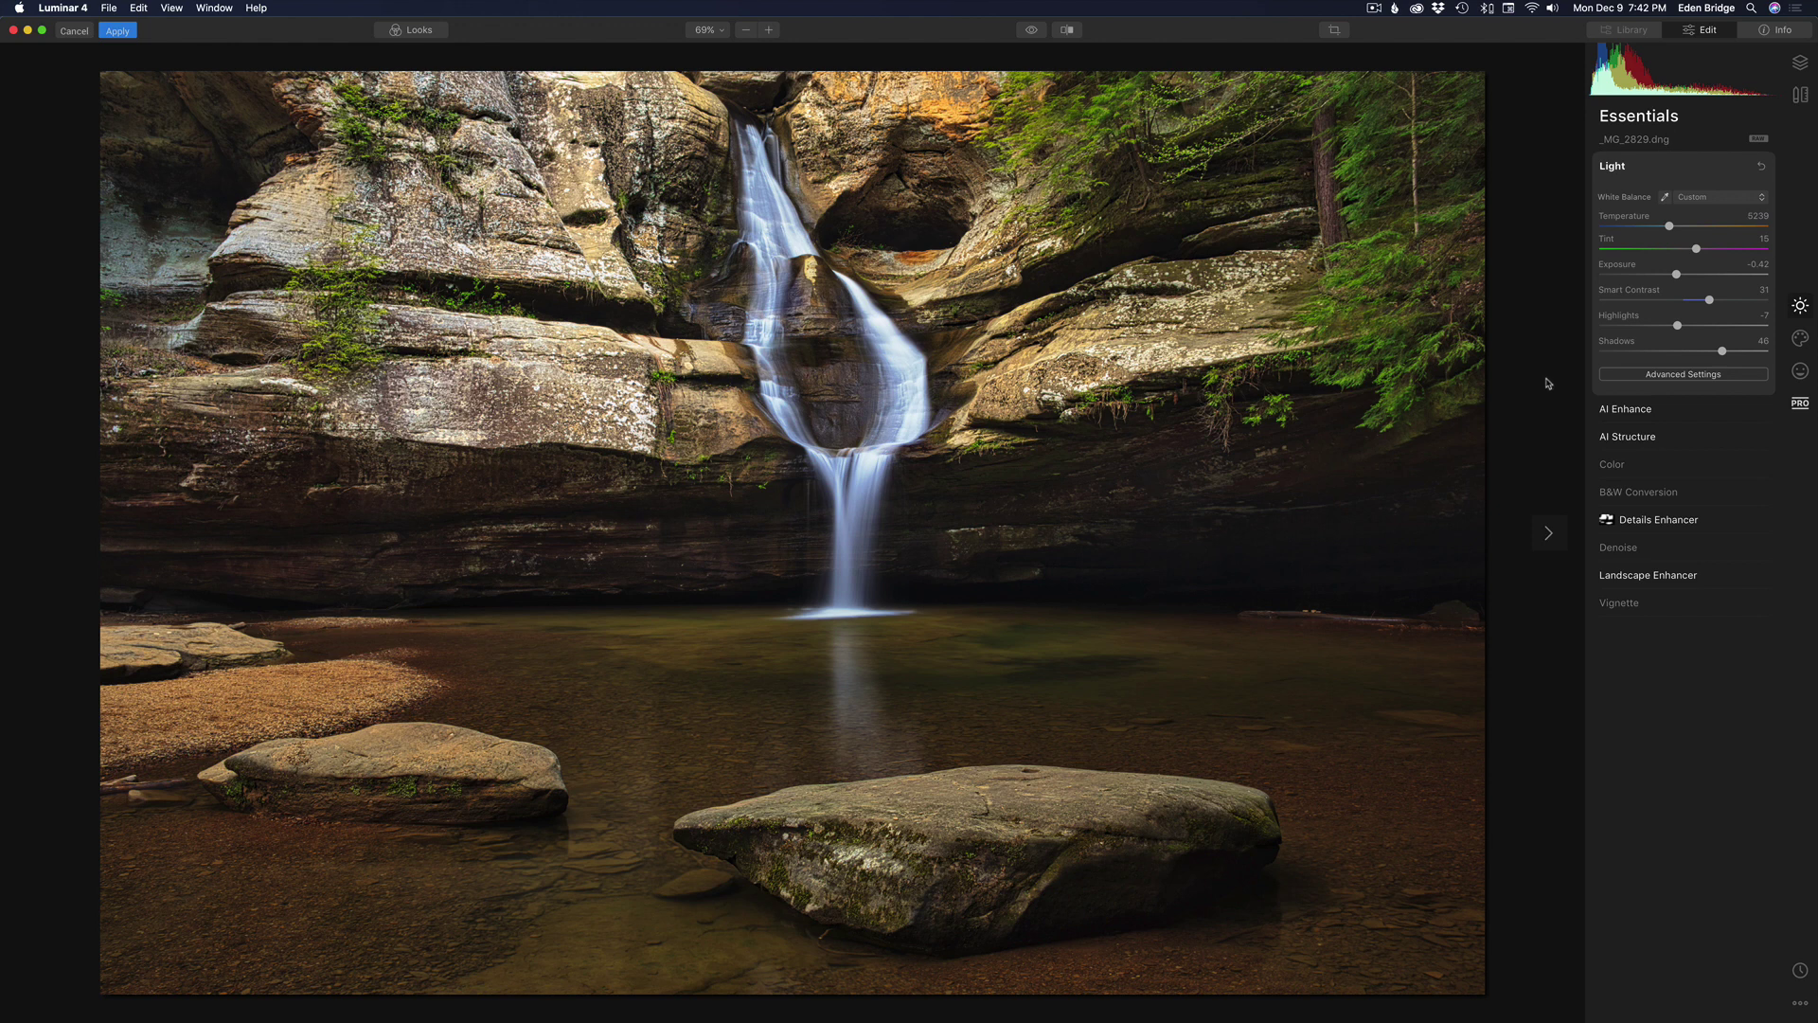
Step: Add a new adjustment layer and lower its Light Exposure to -0.93
{"action": "left_click", "coordinate": [1800, 63]}
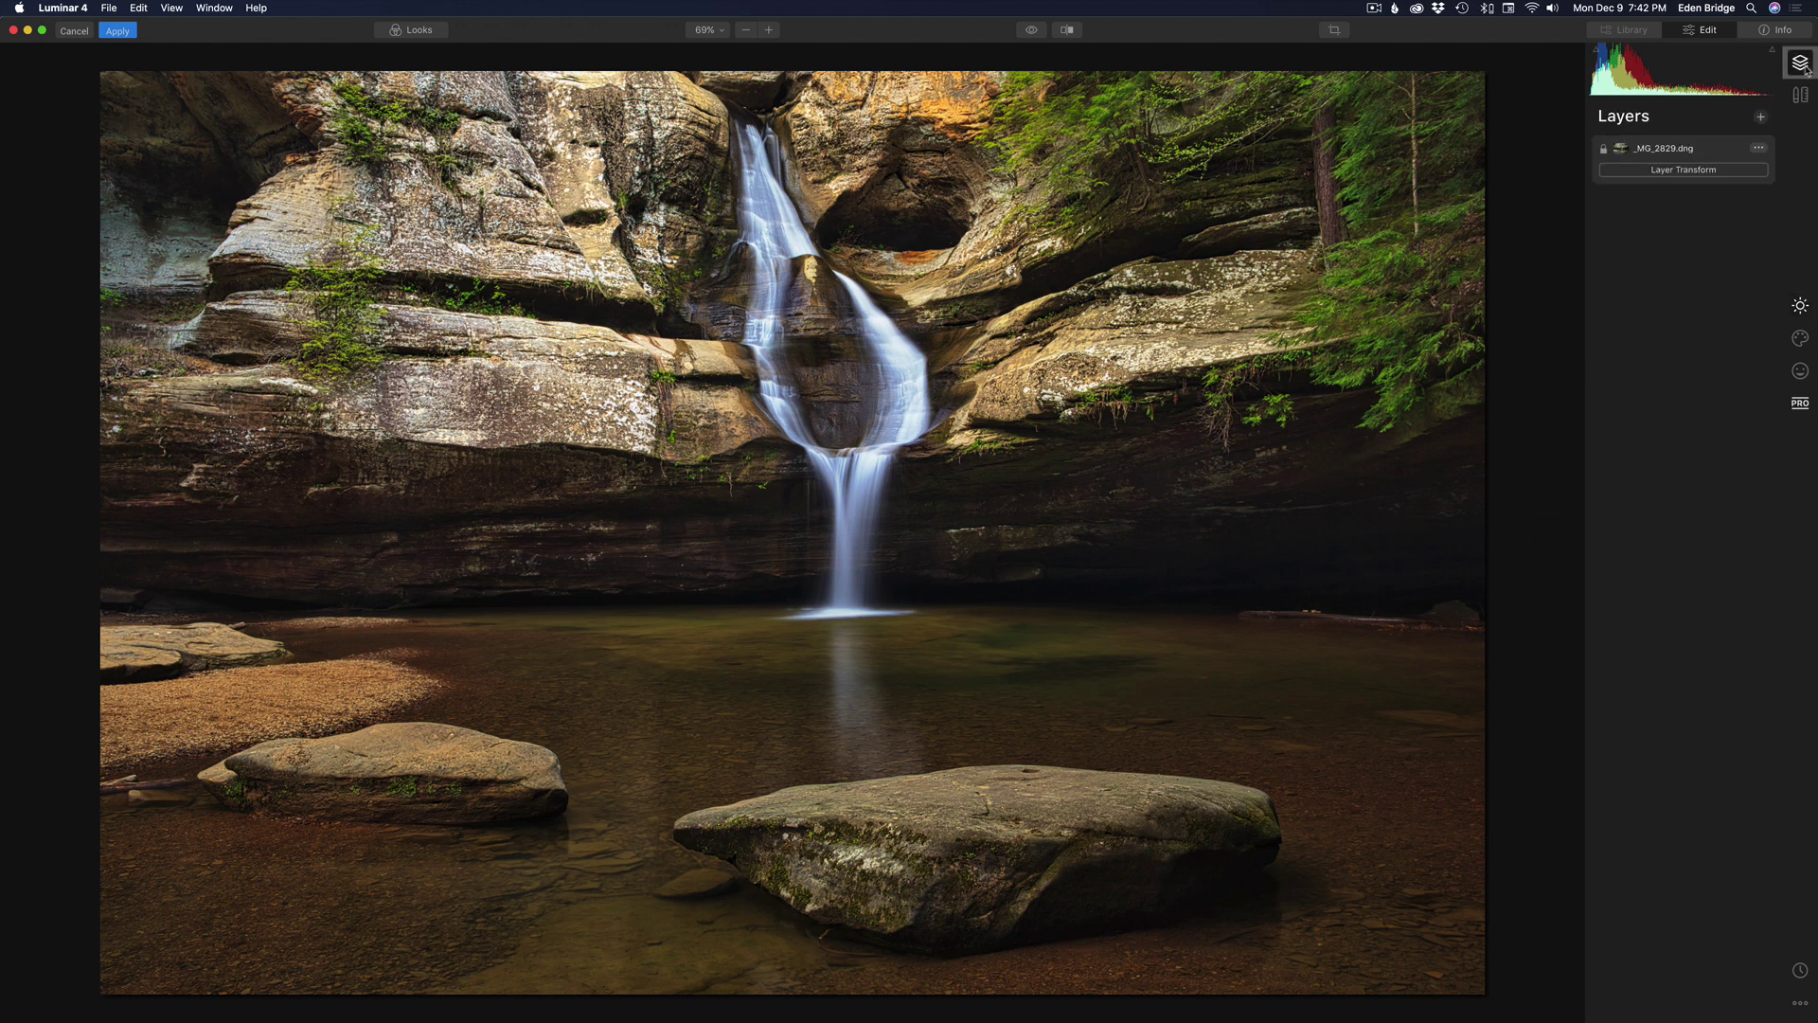
{"action": "left_click", "coordinate": [1761, 118]}
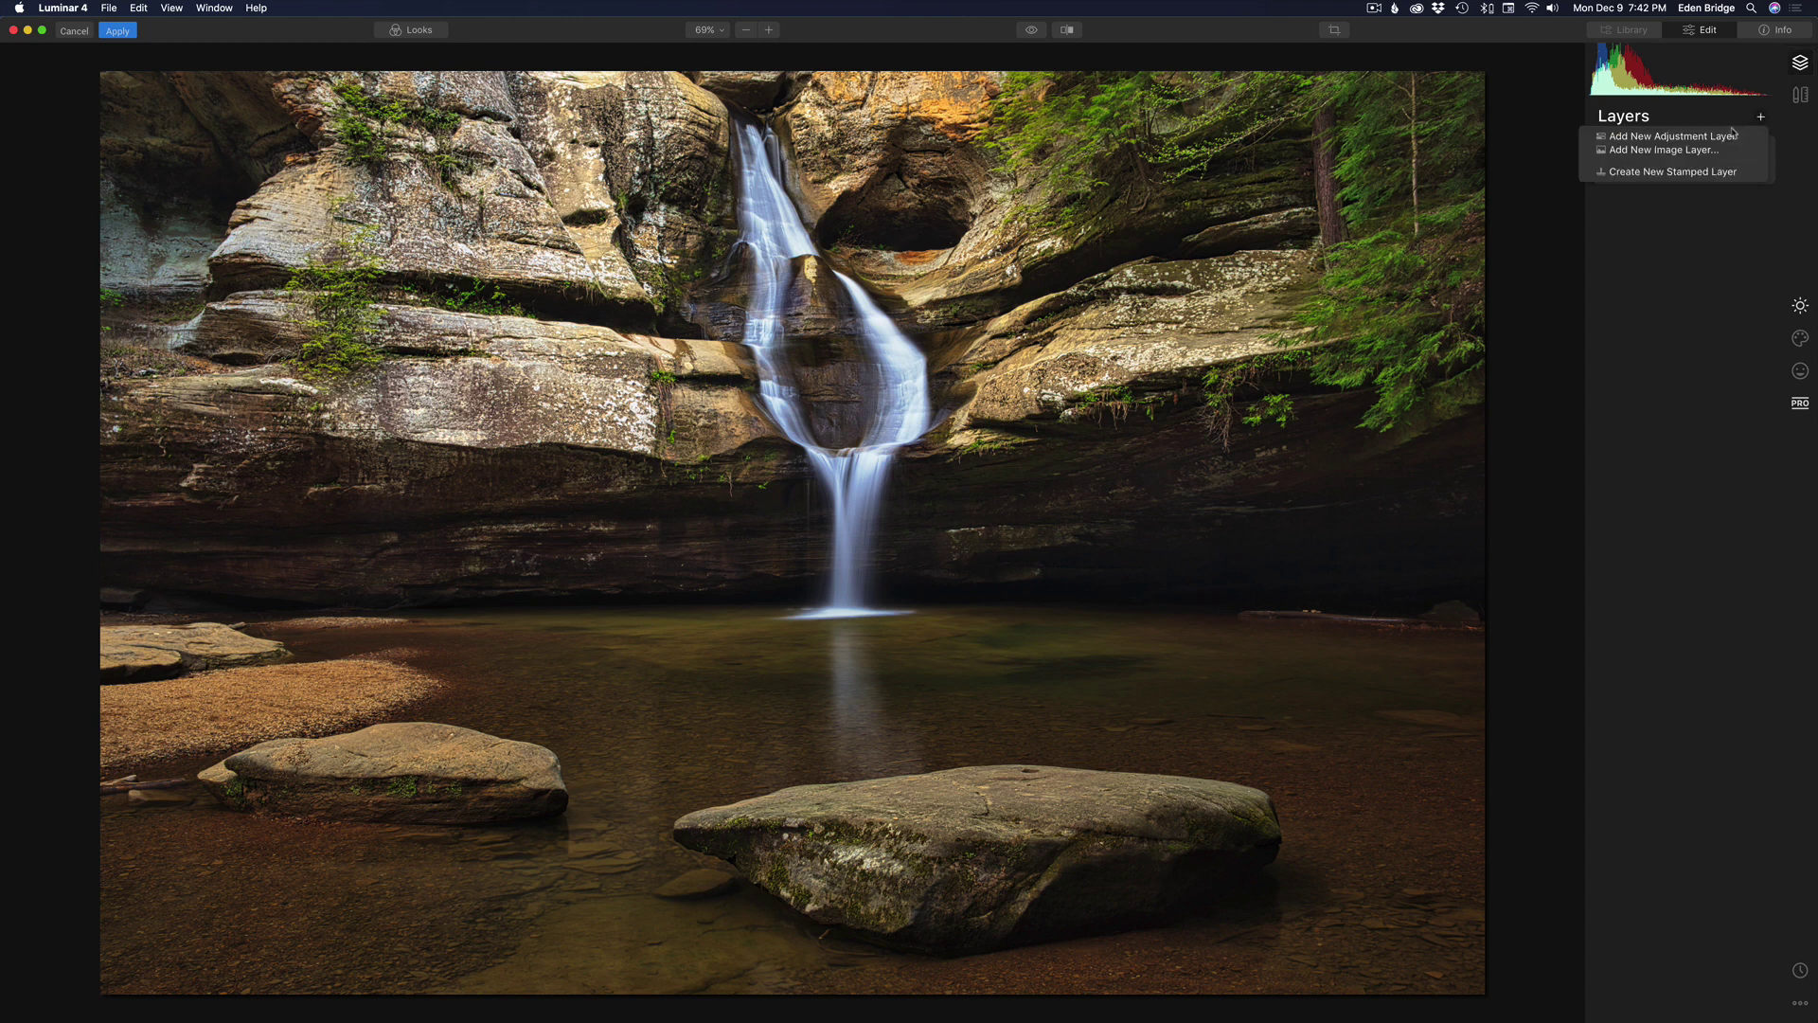
{"action": "left_click", "coordinate": [1693, 139]}
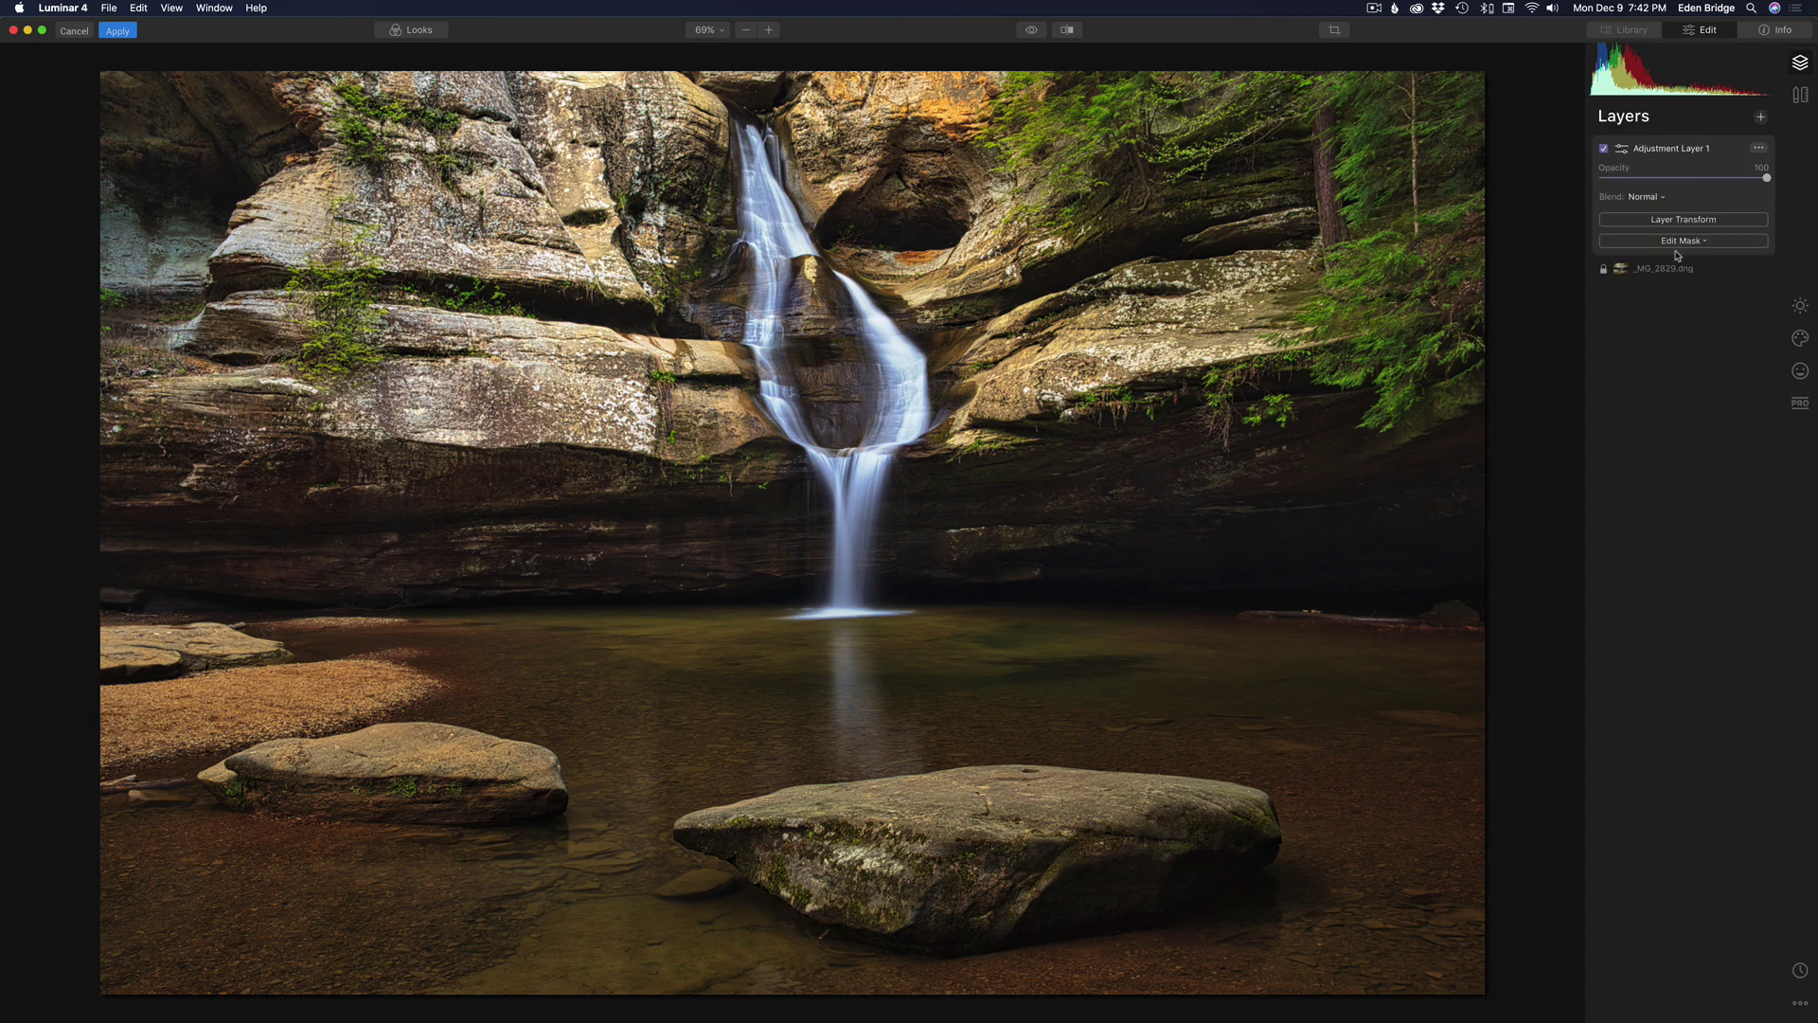
{"action": "left_click", "coordinate": [1801, 308]}
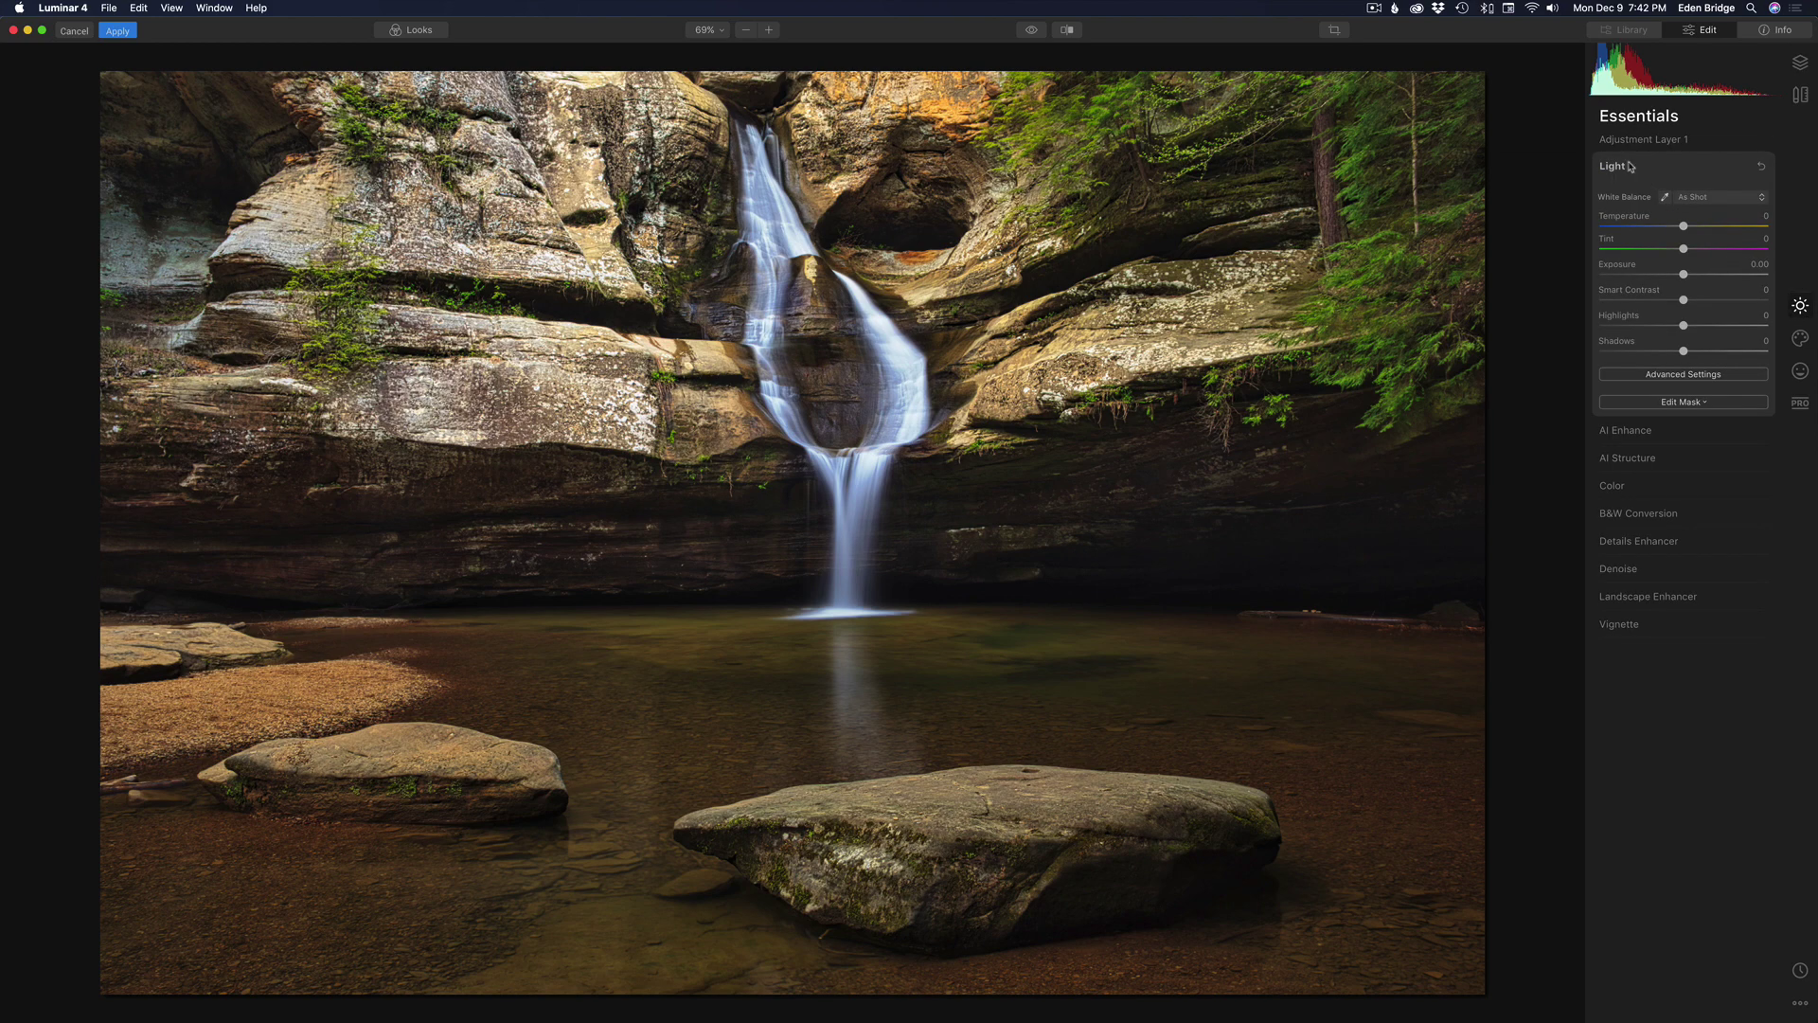
{"action": "left_click_drag", "start_coordinate": [1684, 276], "coordinate": [1669, 276]}
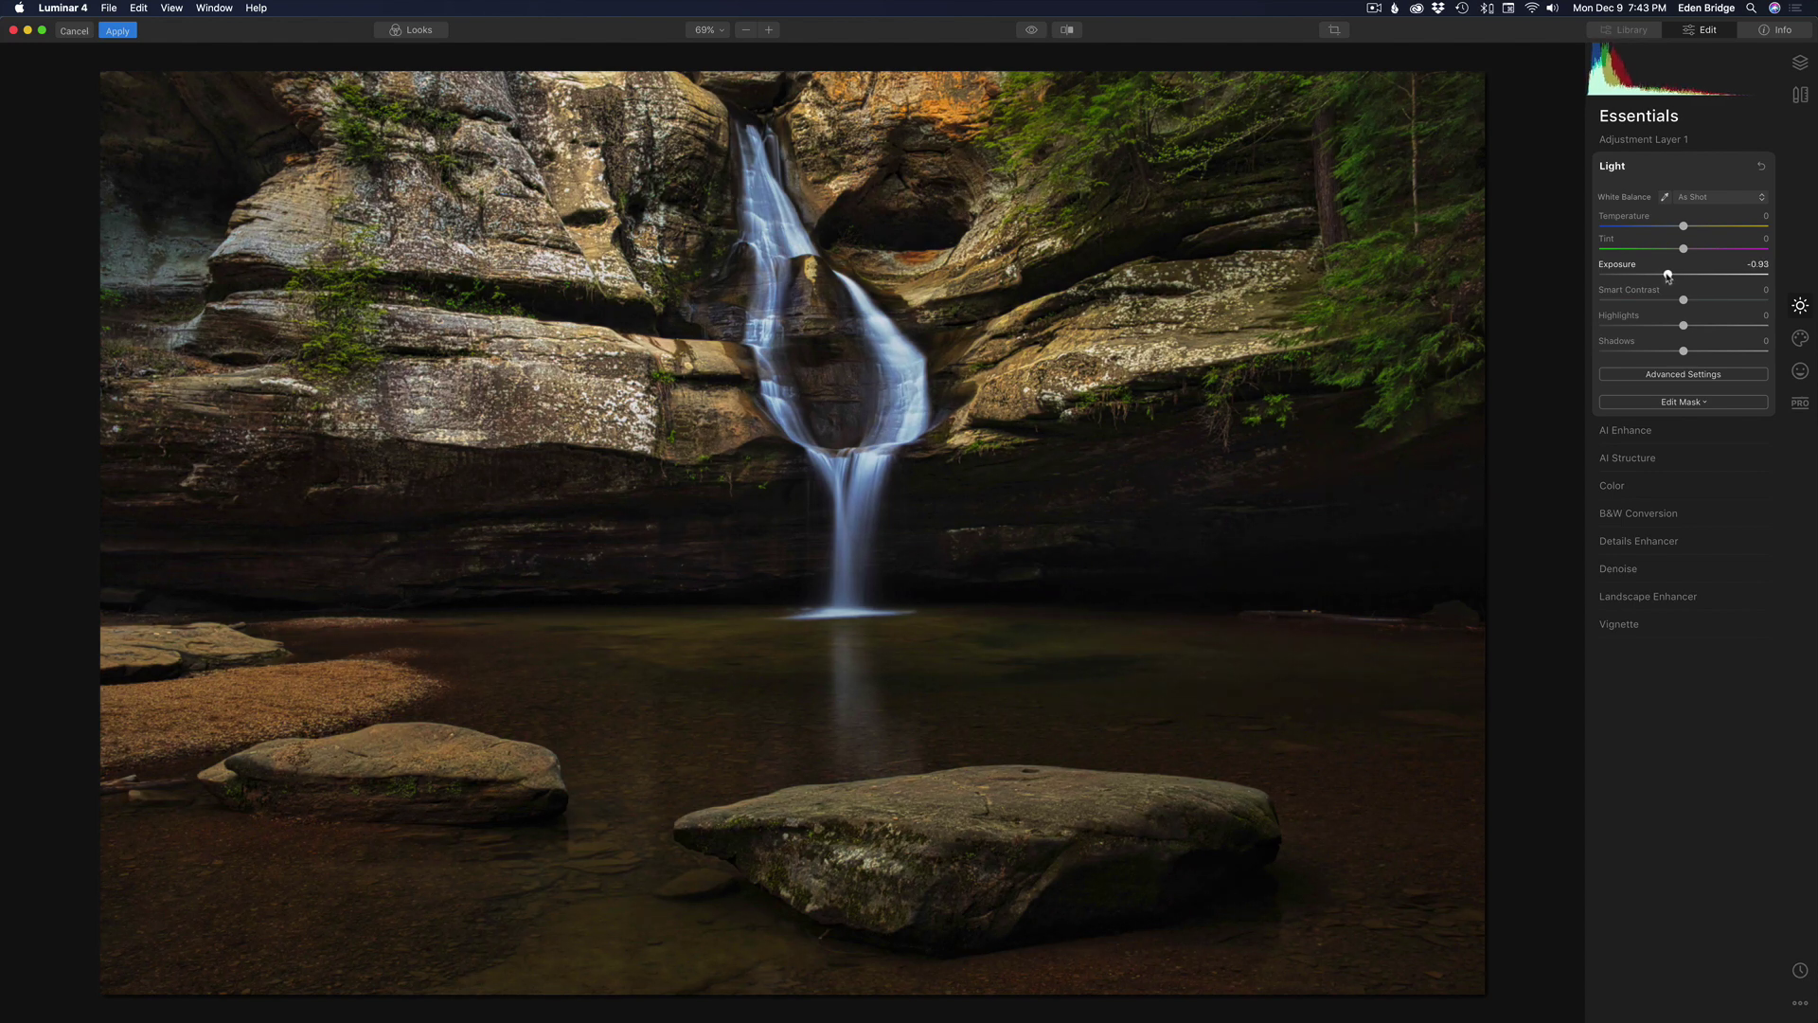
Step: Limit the adjustment layer's Light filter to the foreground water and rocks with a gradient mask, and set its Exposure to -0.64
{"action": "left_click", "coordinate": [1671, 402]}
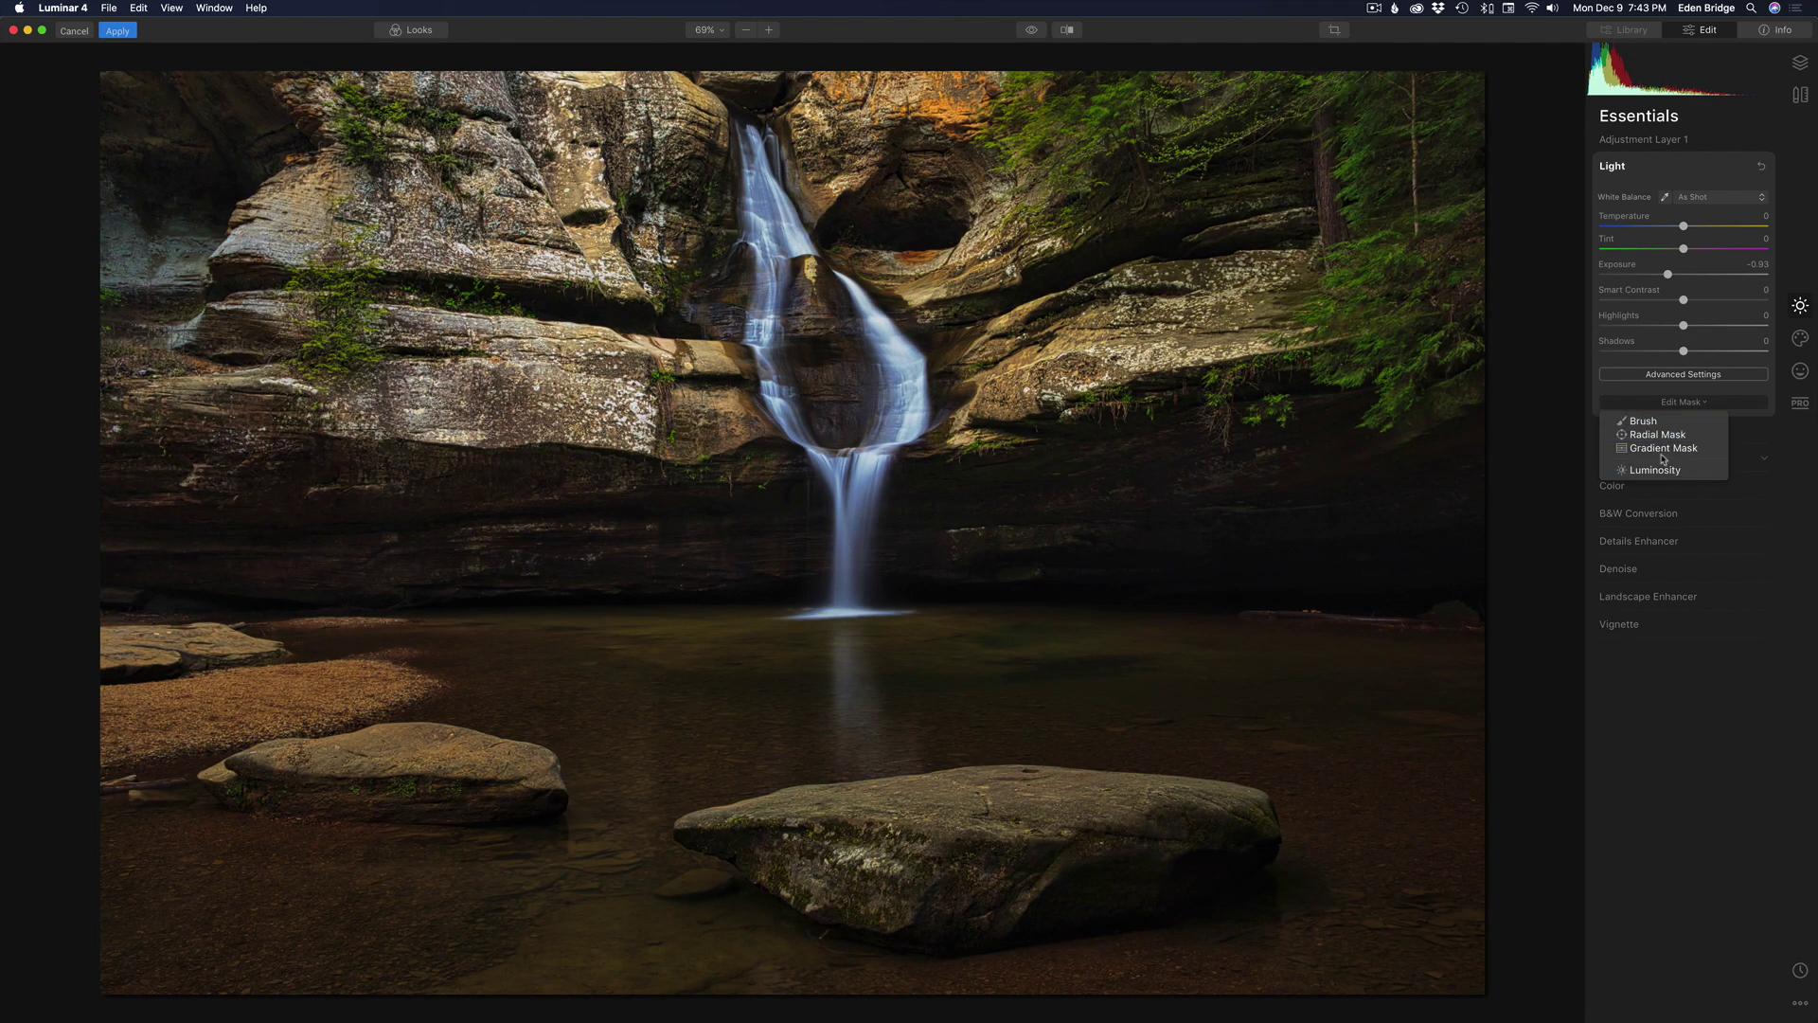
{"action": "left_click", "coordinate": [1664, 449]}
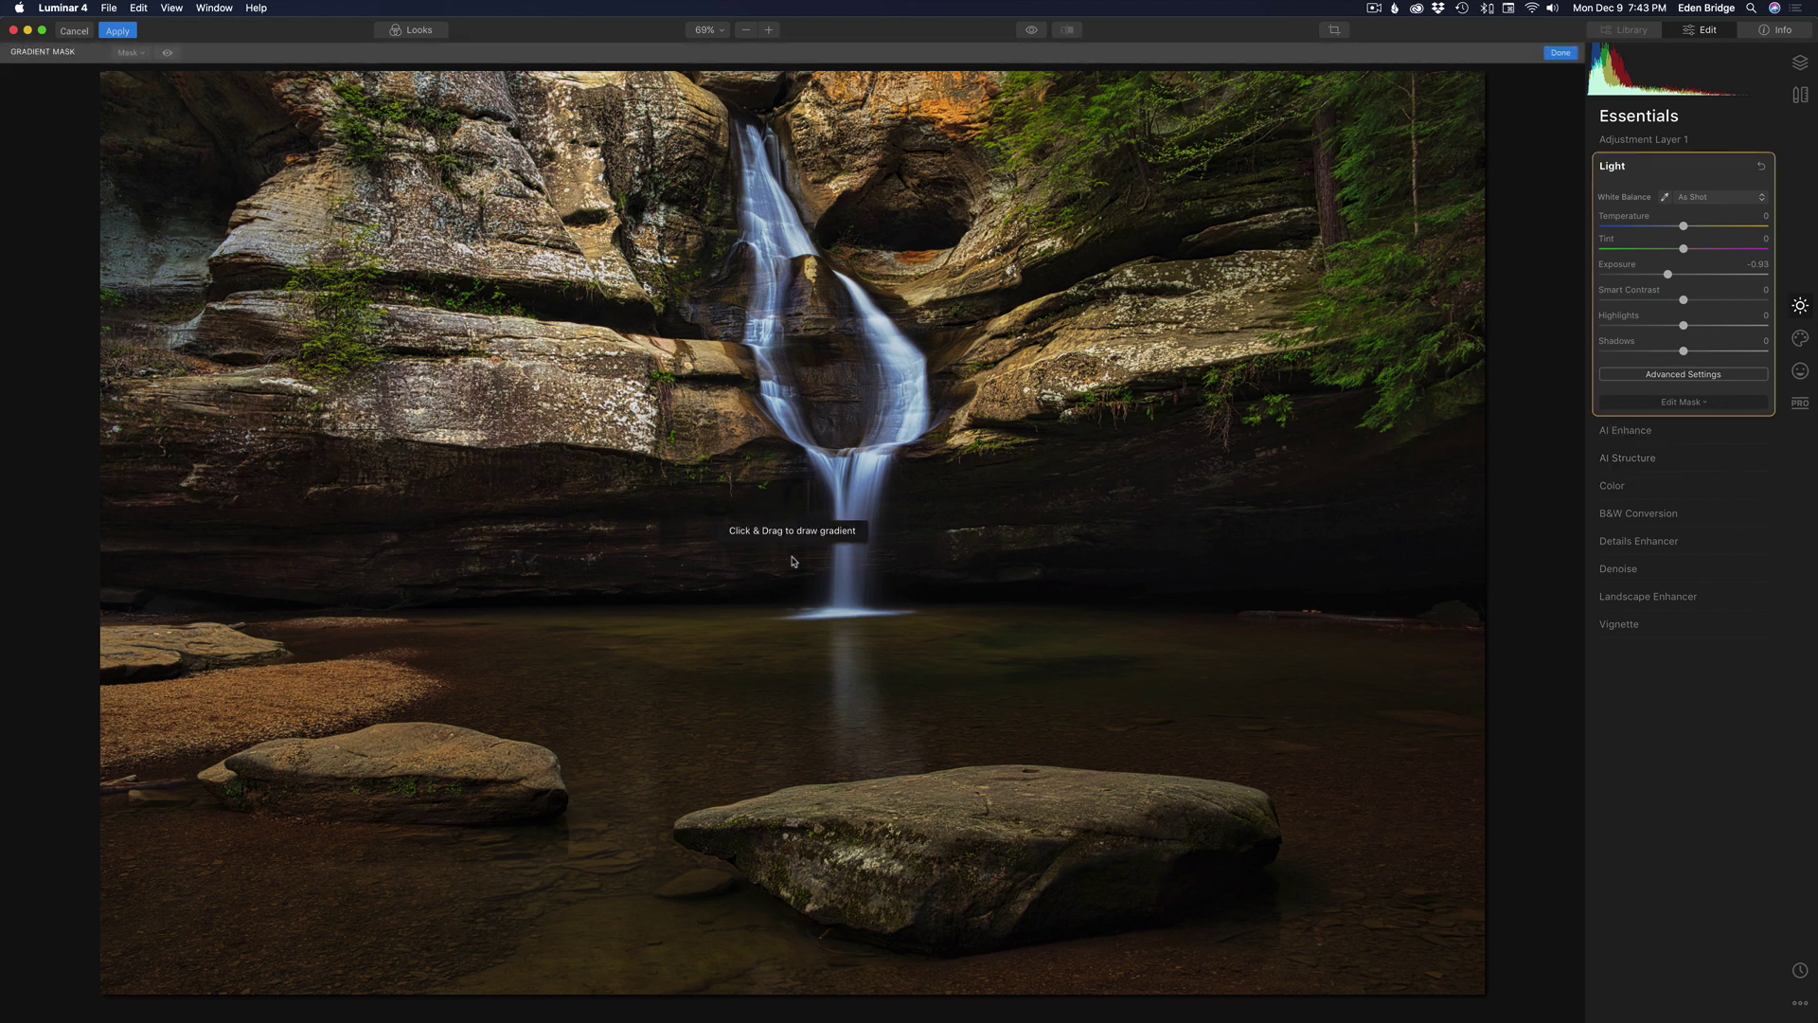
{"action": "left_click_drag", "start_coordinate": [824, 837], "coordinate": [821, 665]}
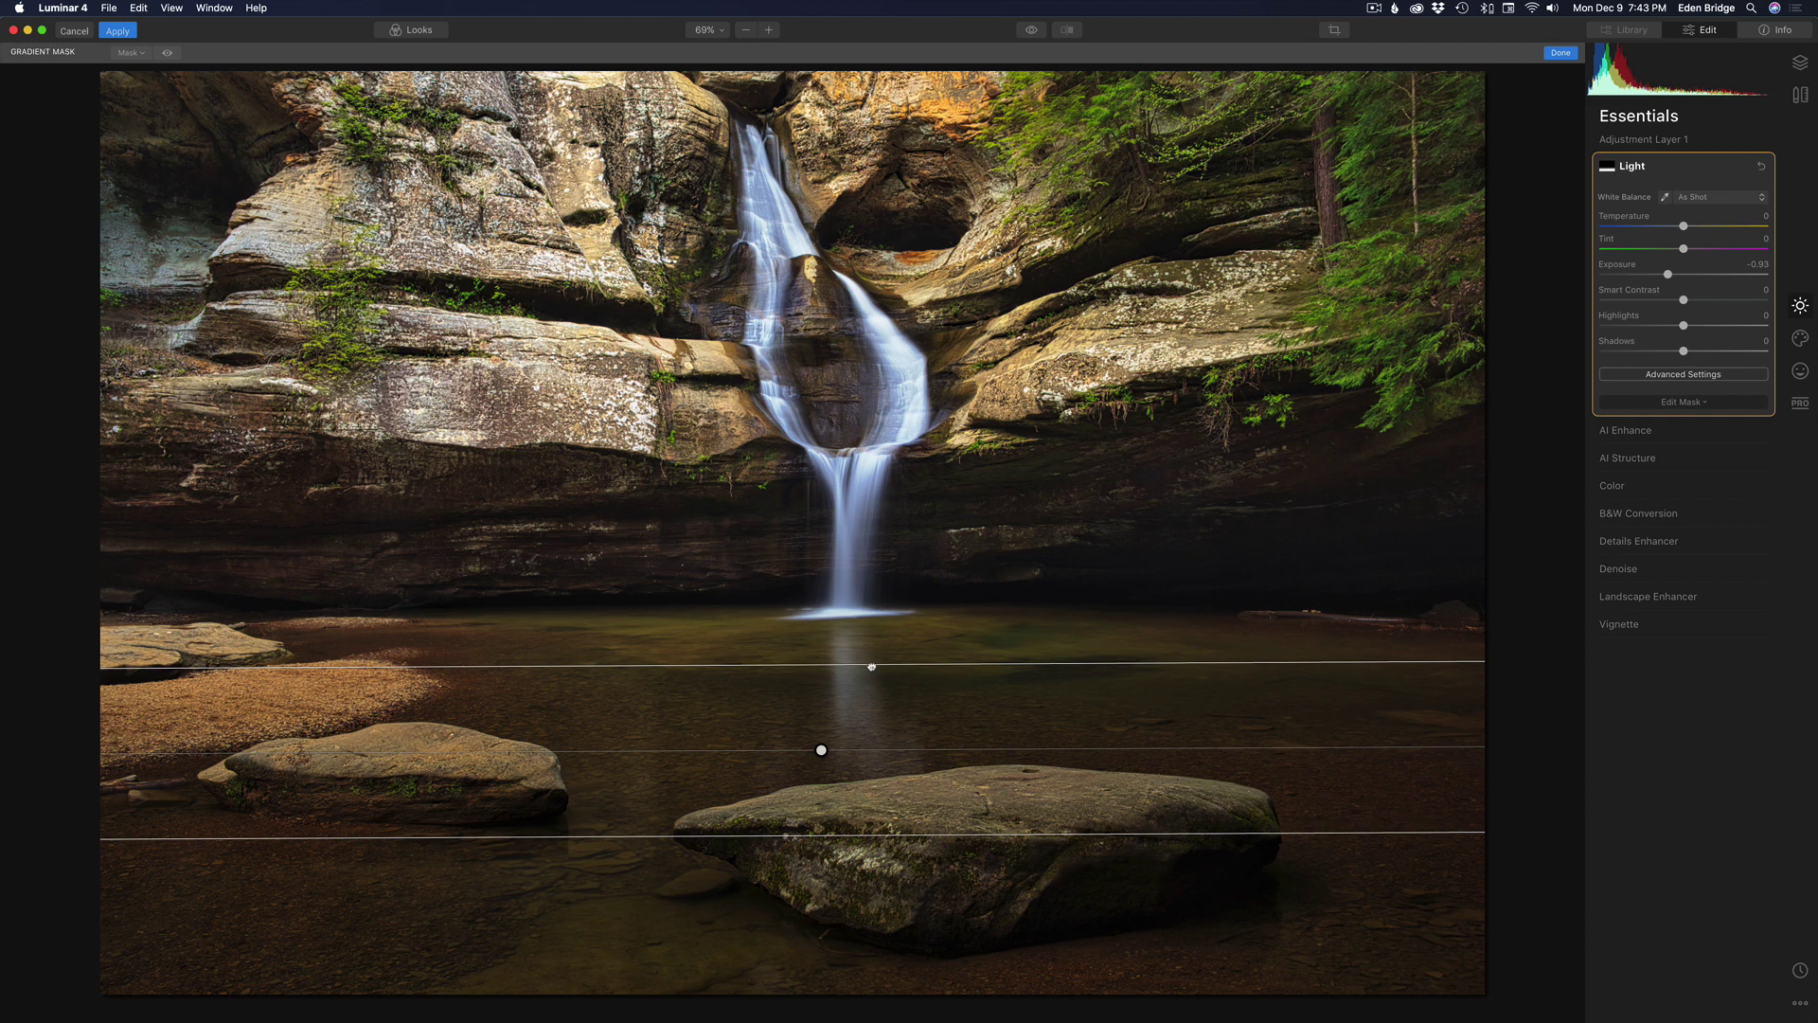
{"action": "mouse_move", "coordinate": [866, 663]}
{"action": "left_mouse_down"}
{"action": "mouse_move", "coordinate": [869, 540]}
{"action": "mouse_move", "coordinate": [867, 698]}
{"action": "mouse_move", "coordinate": [865, 675]}
{"action": "left_mouse_up"}
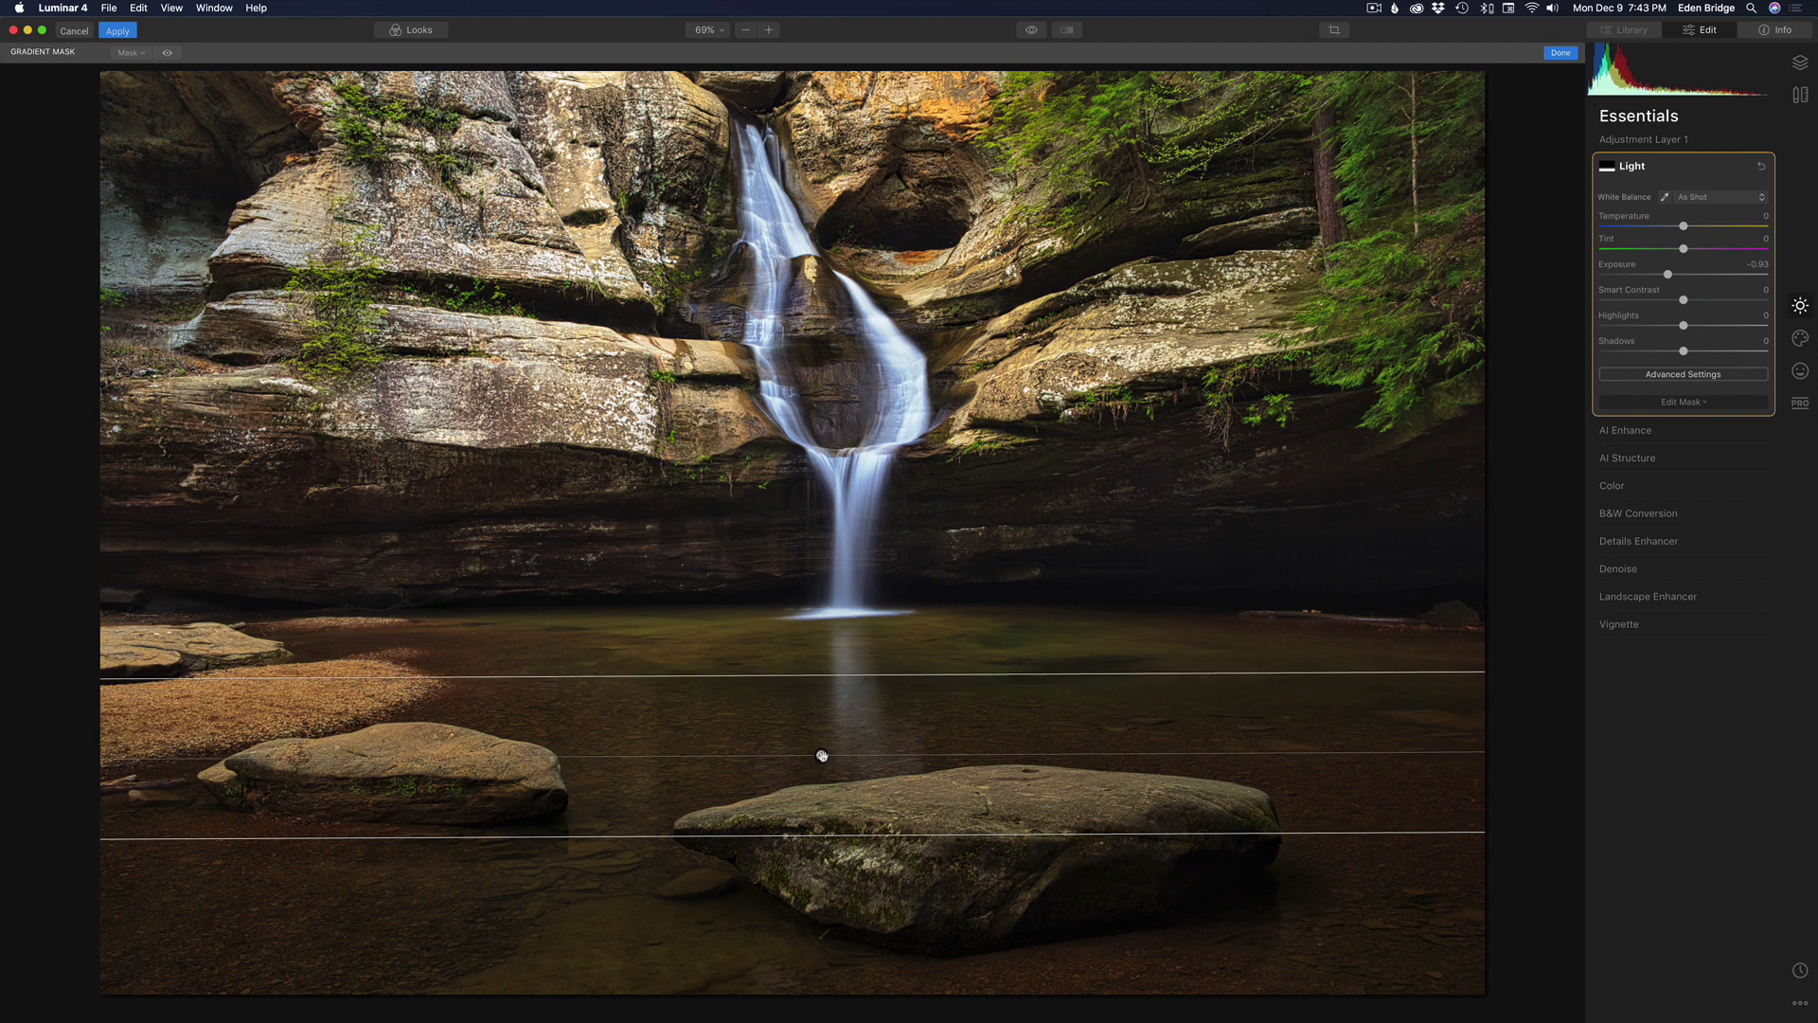
{"action": "mouse_move", "coordinate": [821, 755]}
{"action": "left_mouse_down"}
{"action": "mouse_move", "coordinate": [820, 622]}
{"action": "mouse_move", "coordinate": [822, 740]}
{"action": "left_mouse_up"}
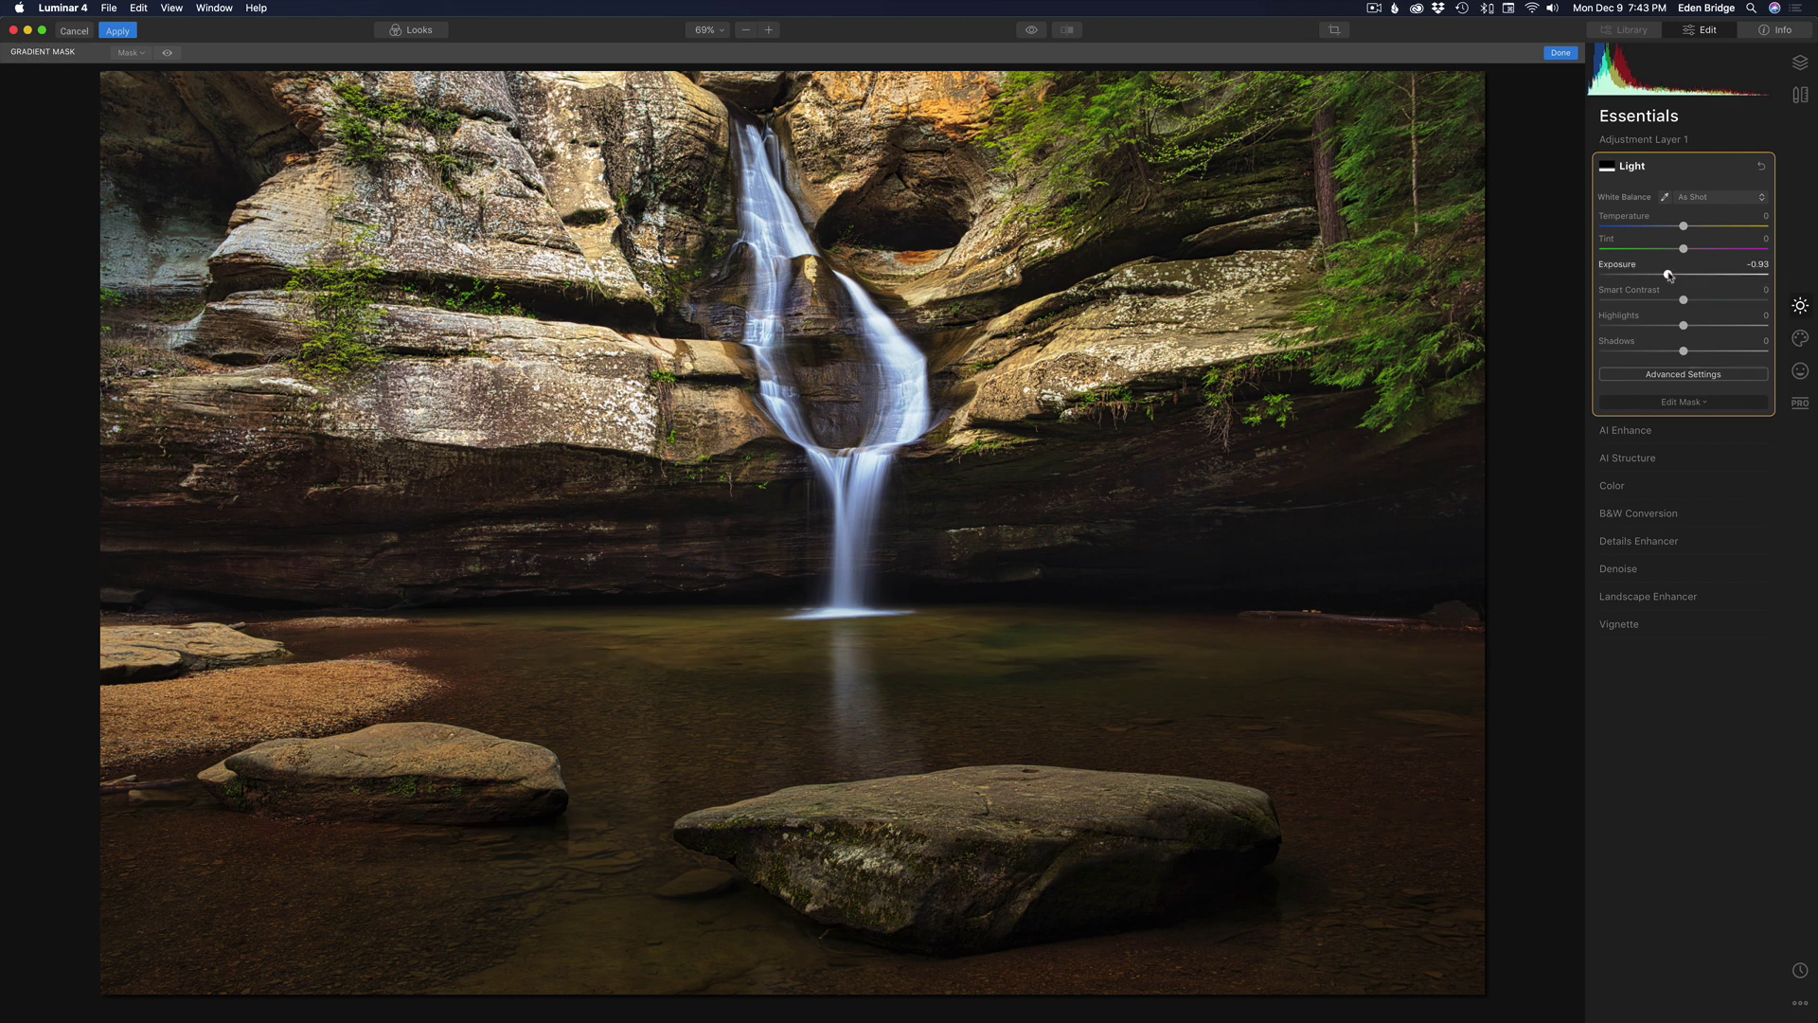
{"action": "left_click_drag", "start_coordinate": [1669, 276], "coordinate": [1674, 276]}
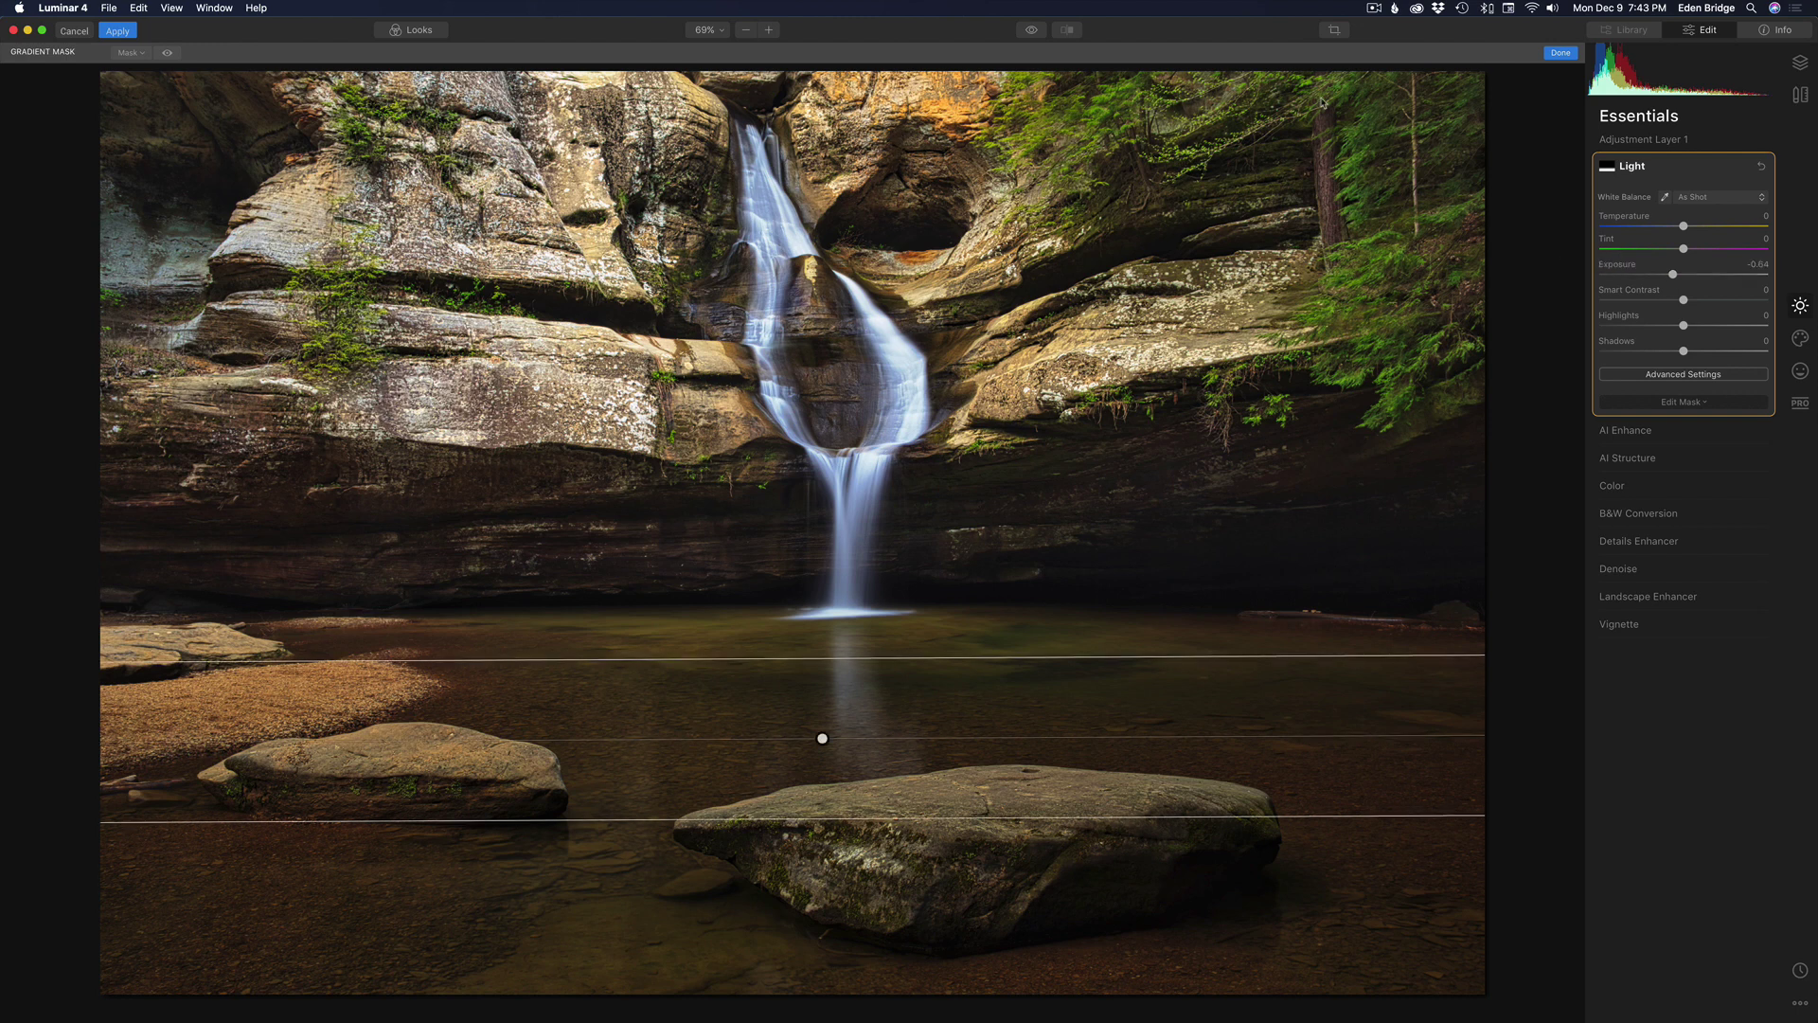
Step: Add a second adjustment layer and lower its Light Exposure to about -1
{"action": "left_click", "coordinate": [1806, 65]}
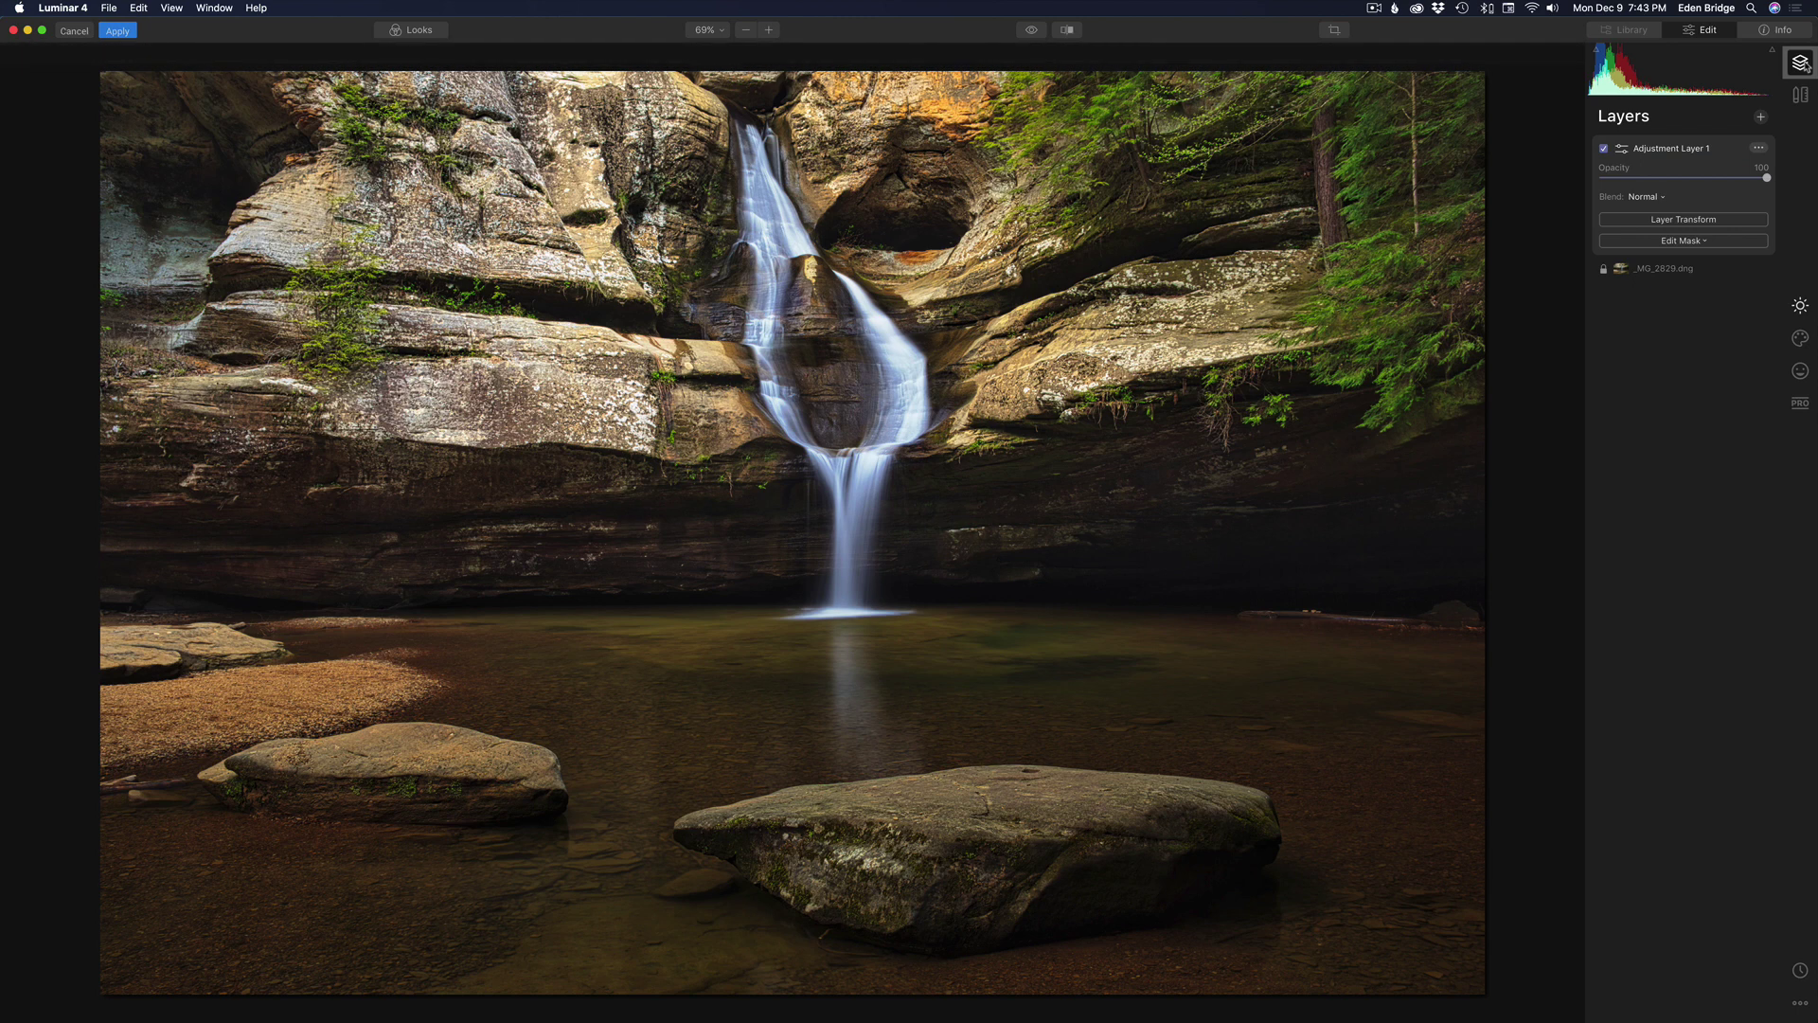
{"action": "left_click", "coordinate": [1761, 118]}
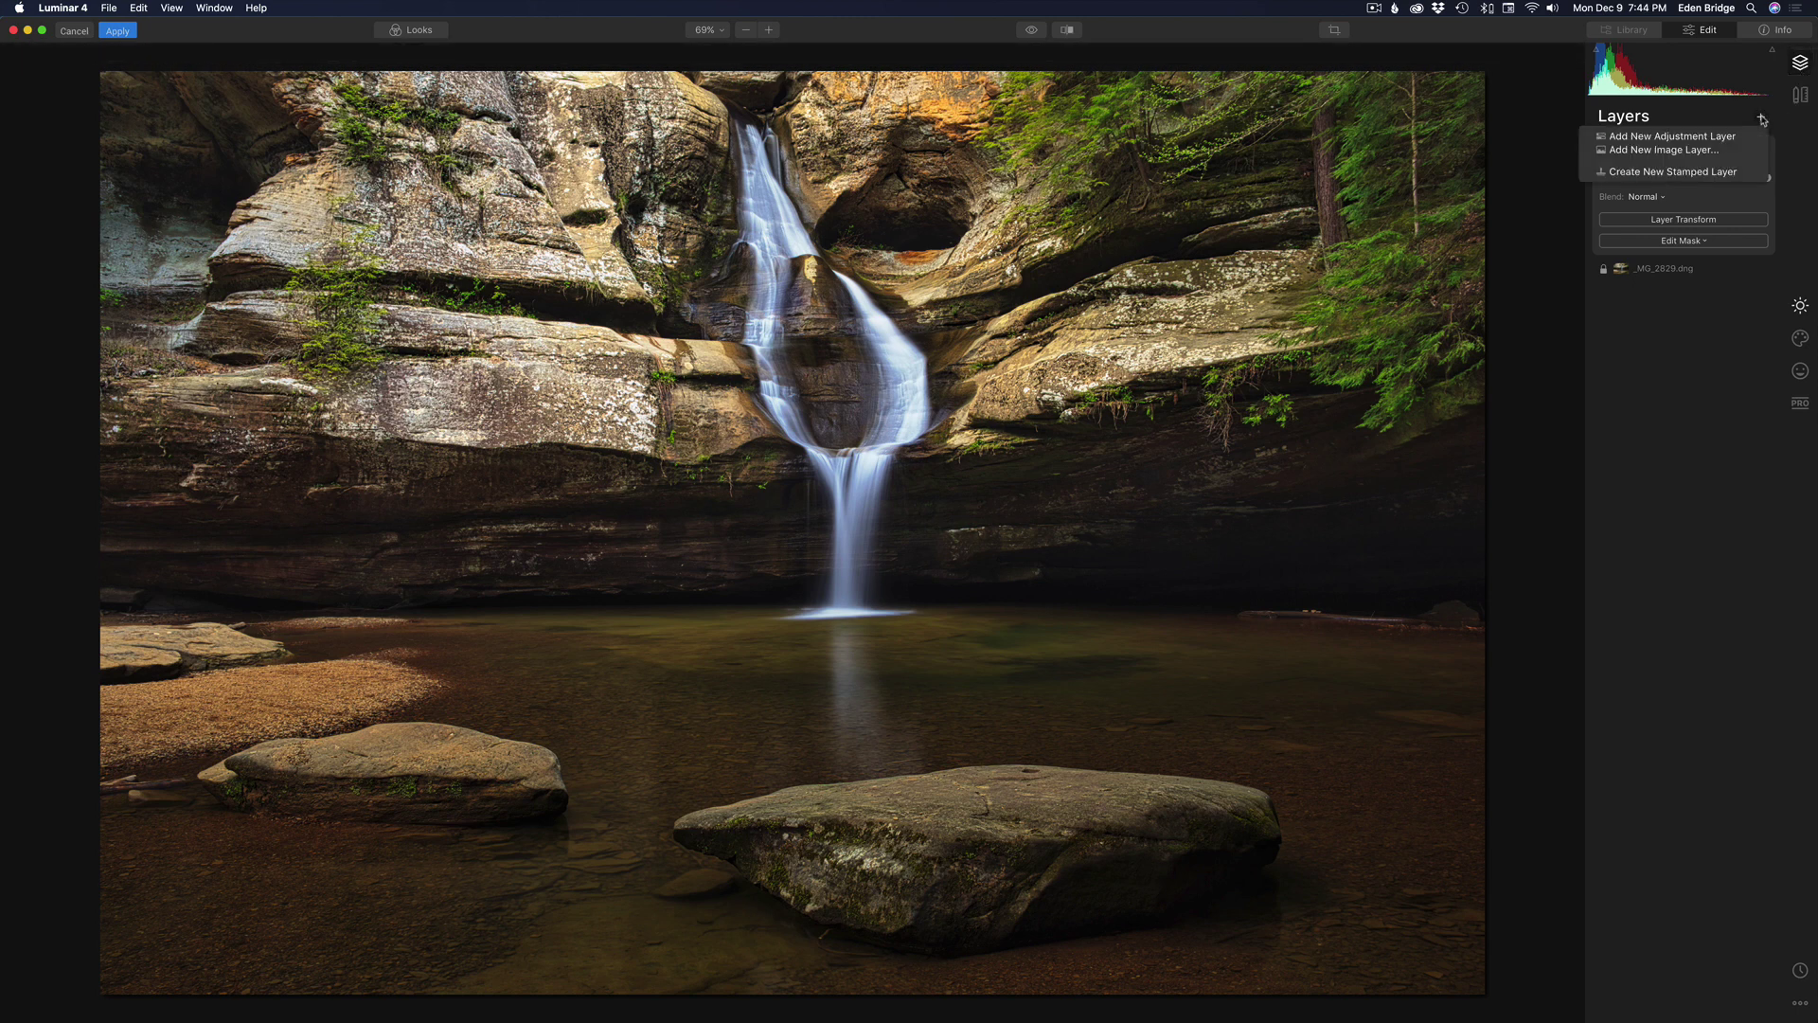
{"action": "left_click", "coordinate": [1695, 137]}
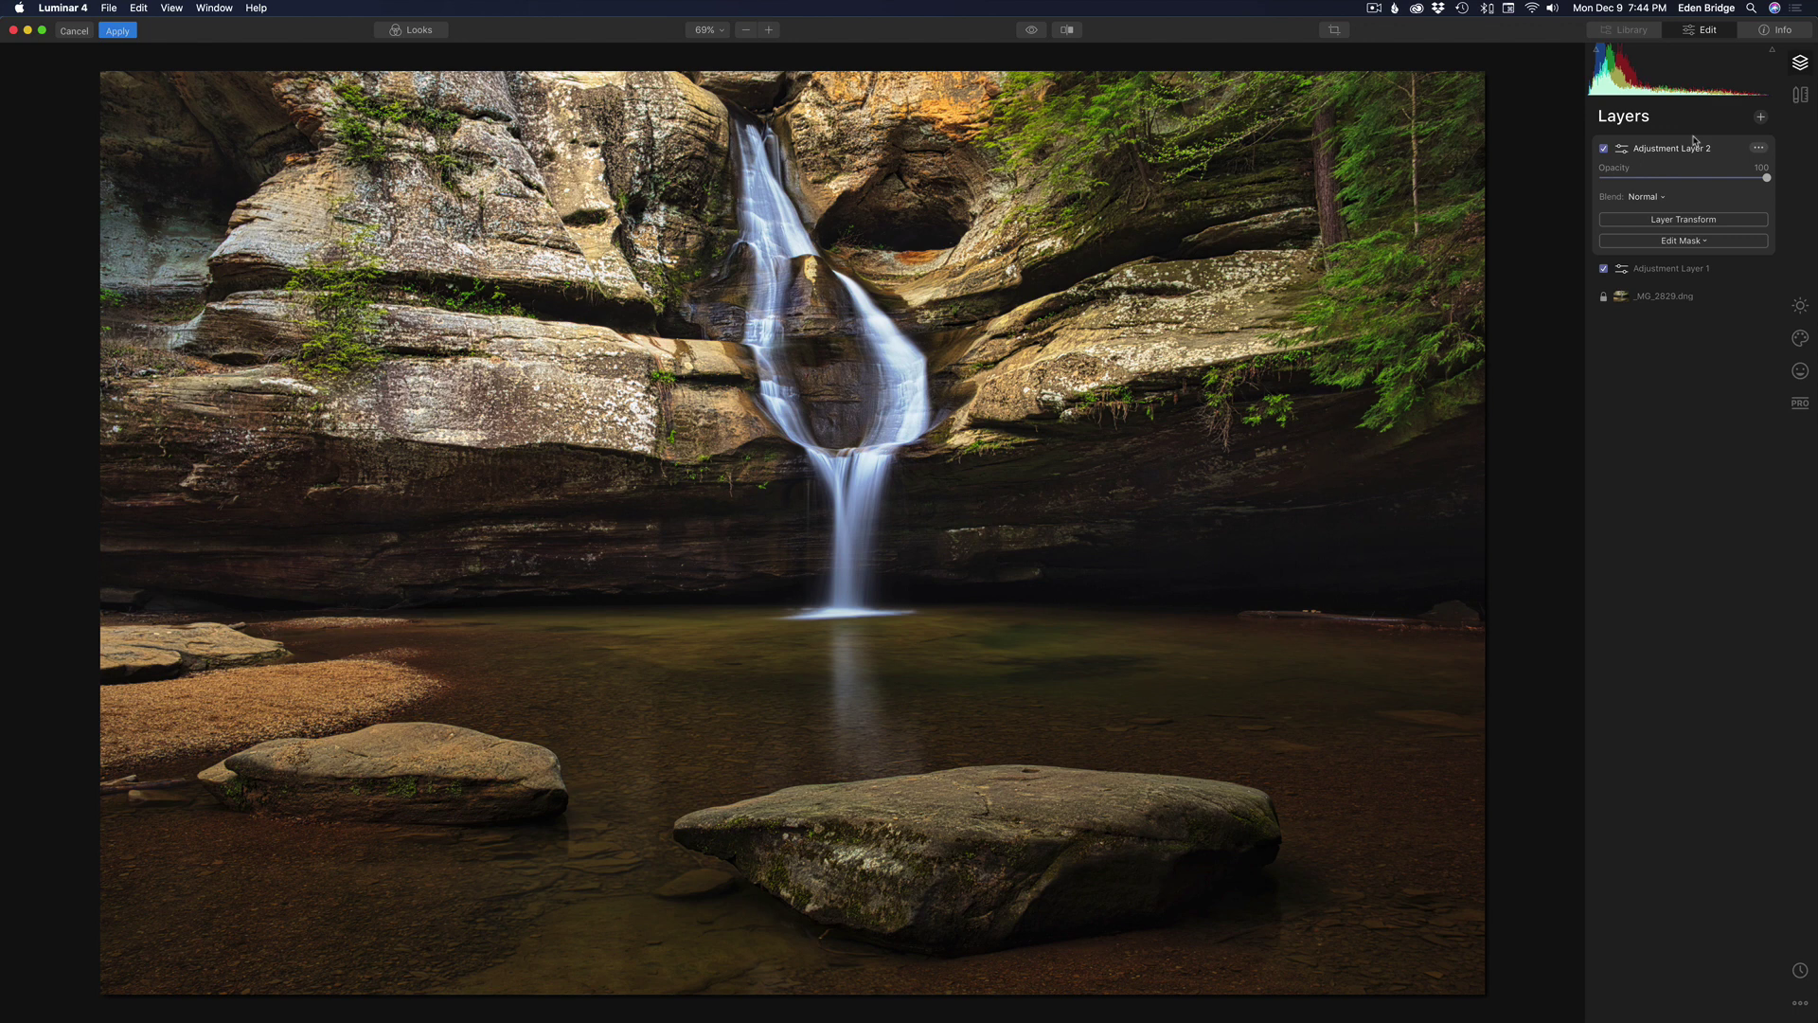
{"action": "left_click", "coordinate": [1801, 305]}
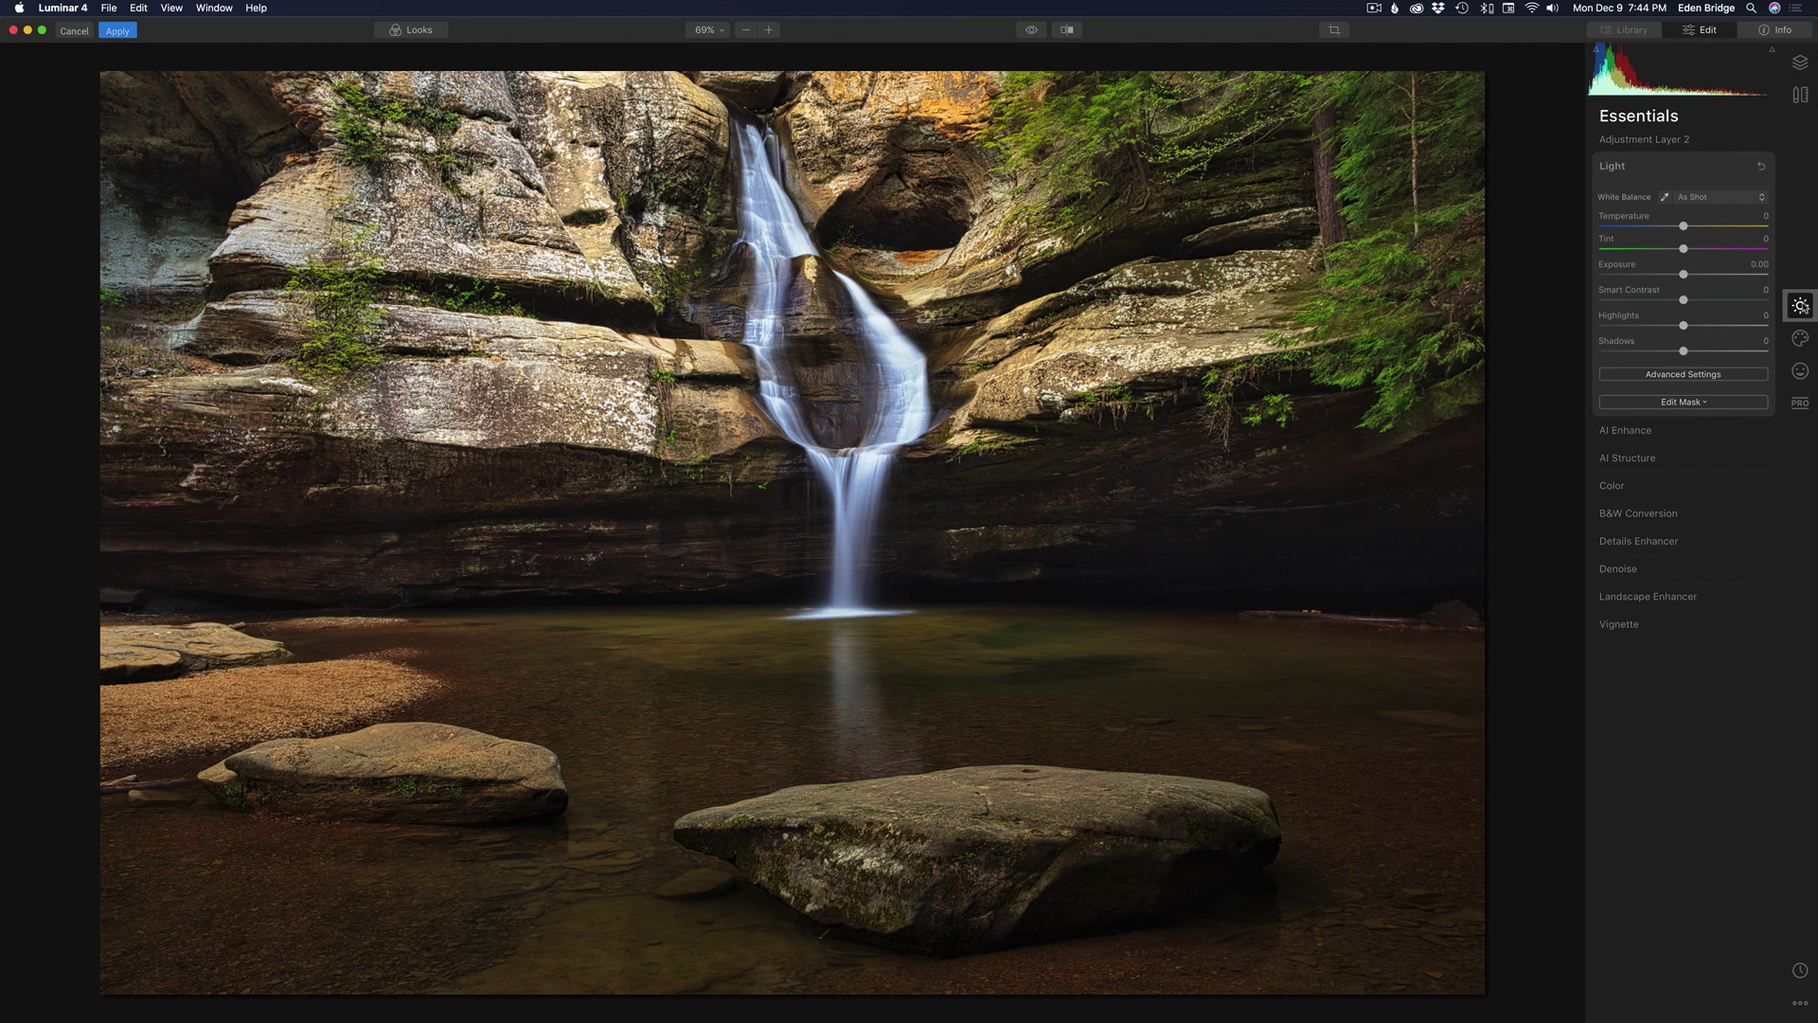
{"action": "left_click_drag", "start_coordinate": [1683, 274], "coordinate": [1668, 274]}
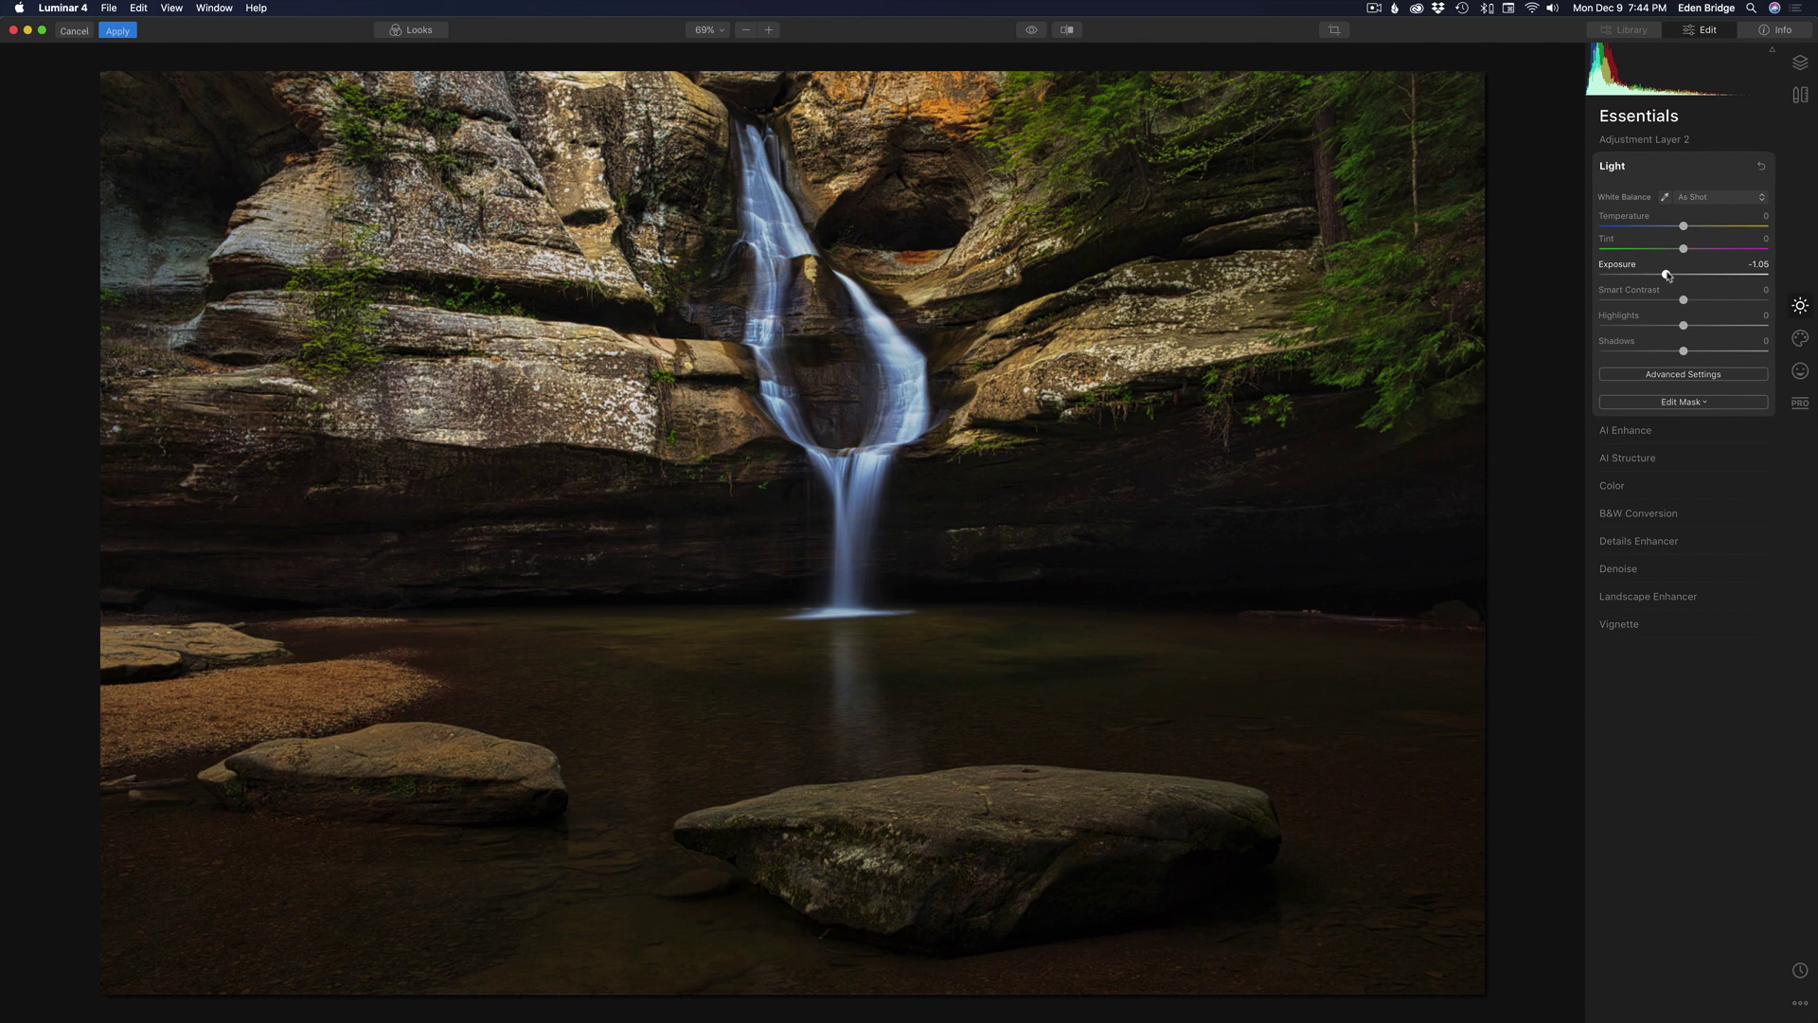
Step: Limit the second adjustment layer's Light filter to the top of the photo with a near-horizontal gradient mask fading across the upper waterfall
{"action": "left_click", "coordinate": [1706, 406]}
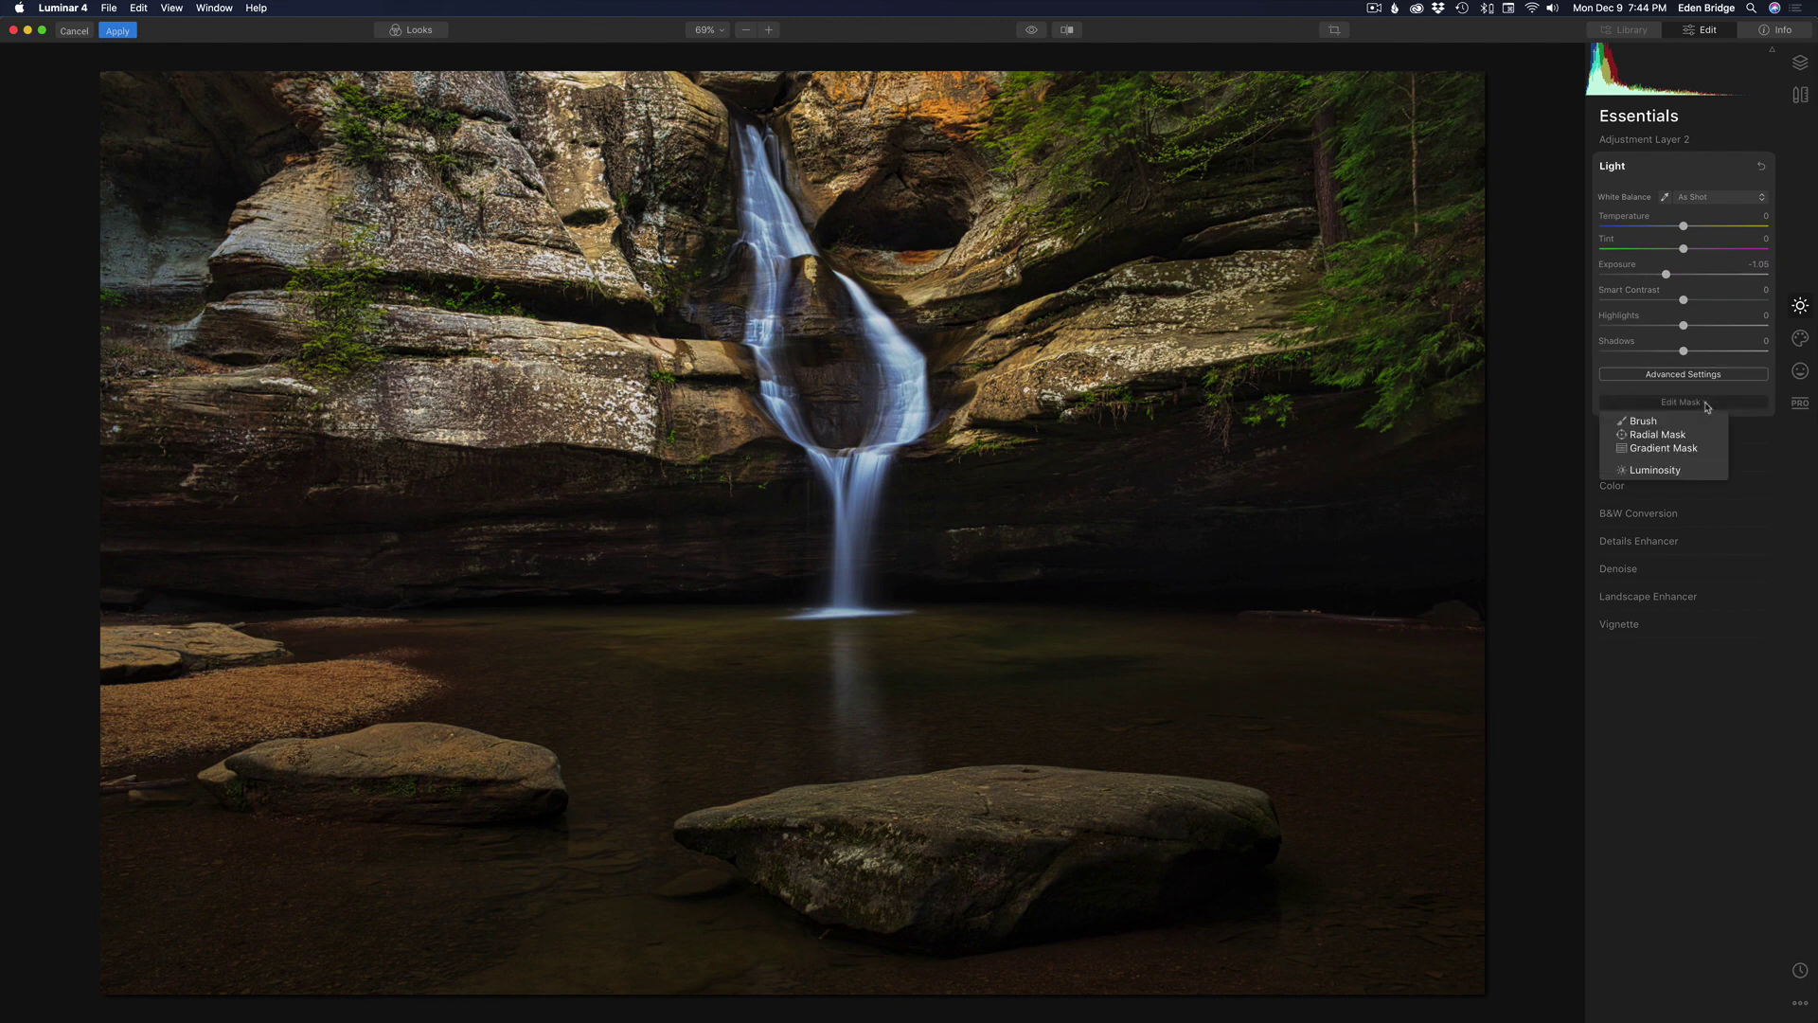
{"action": "left_click", "coordinate": [1672, 451]}
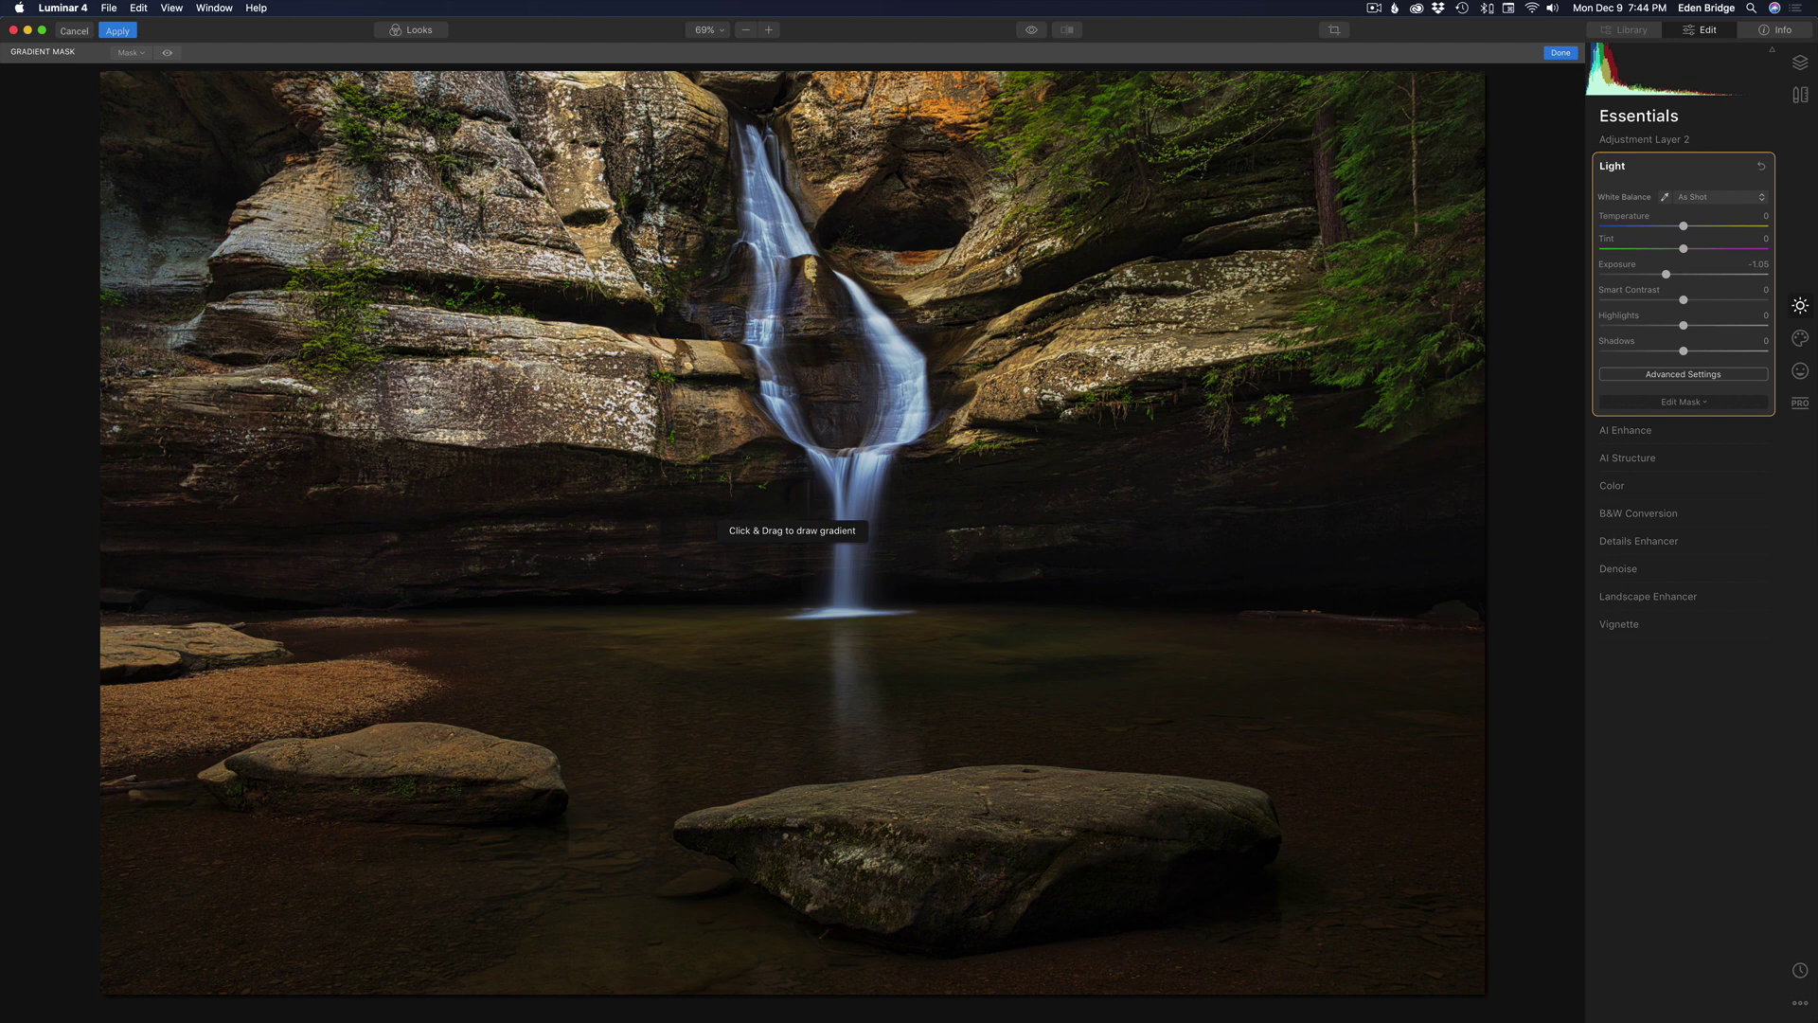
{"action": "left_click_drag", "start_coordinate": [851, 147], "coordinate": [852, 235]}
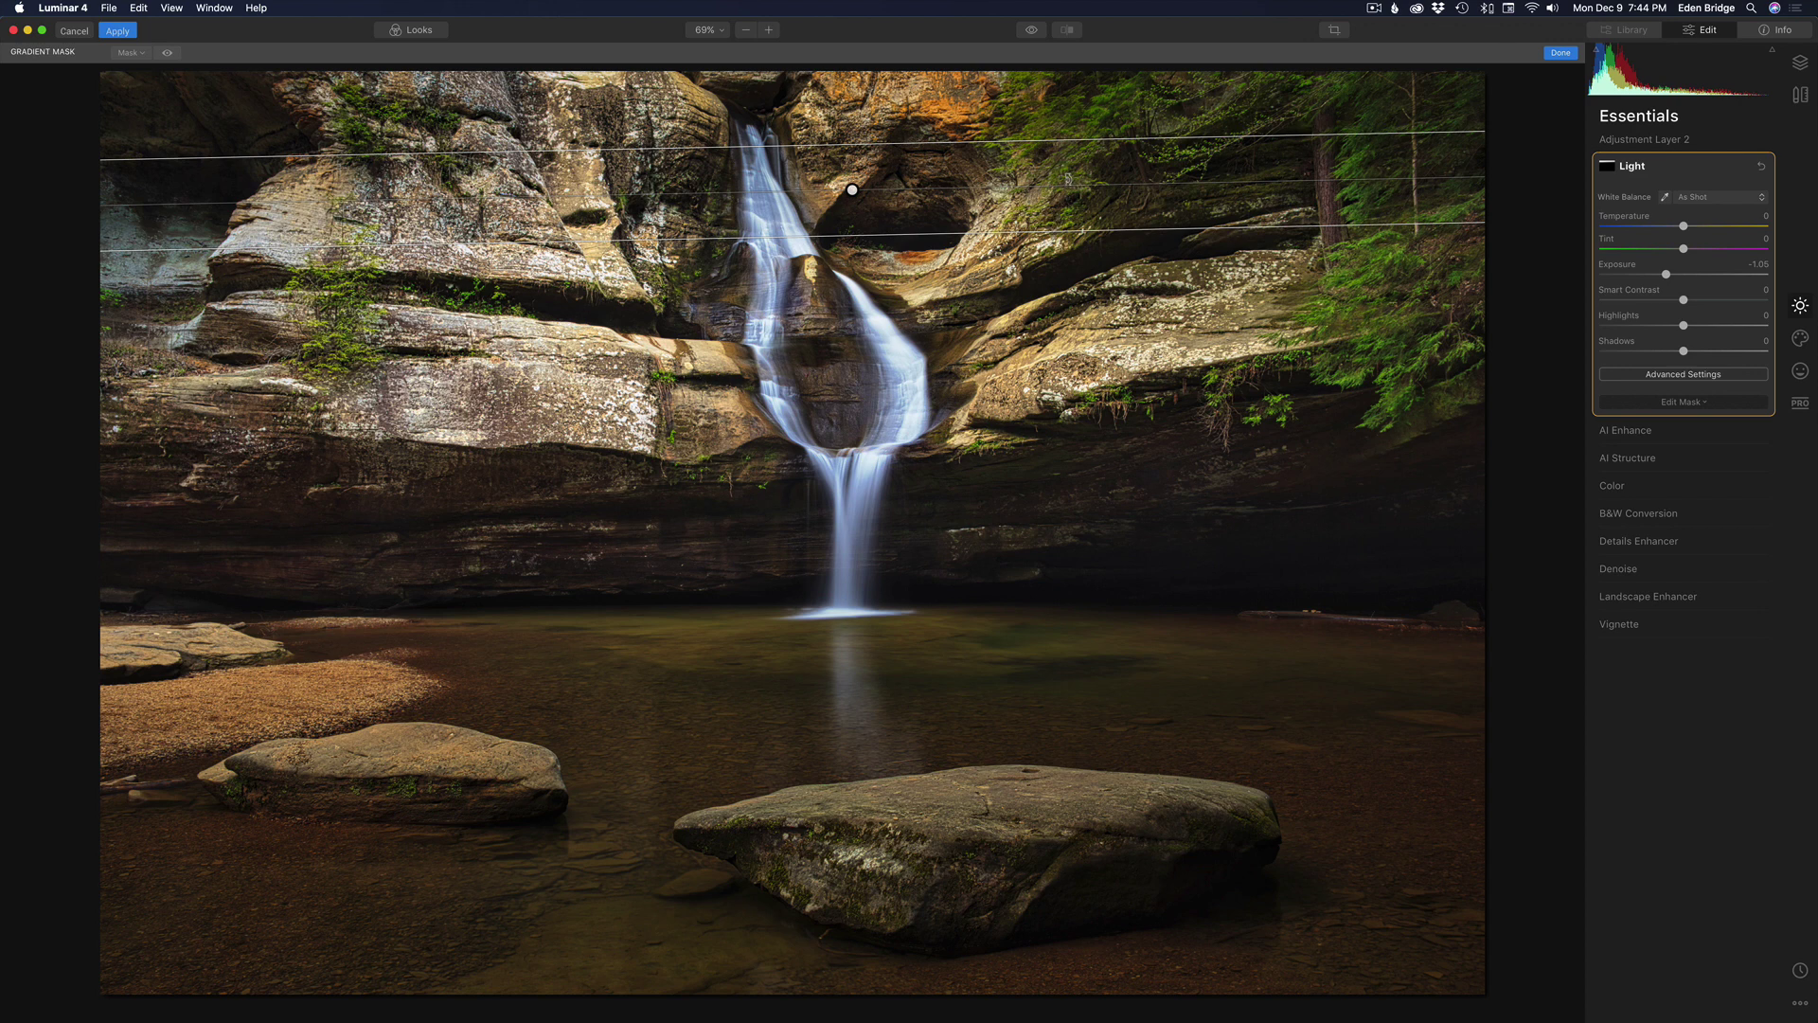
{"action": "left_click_drag", "start_coordinate": [1067, 183], "coordinate": [1067, 186]}
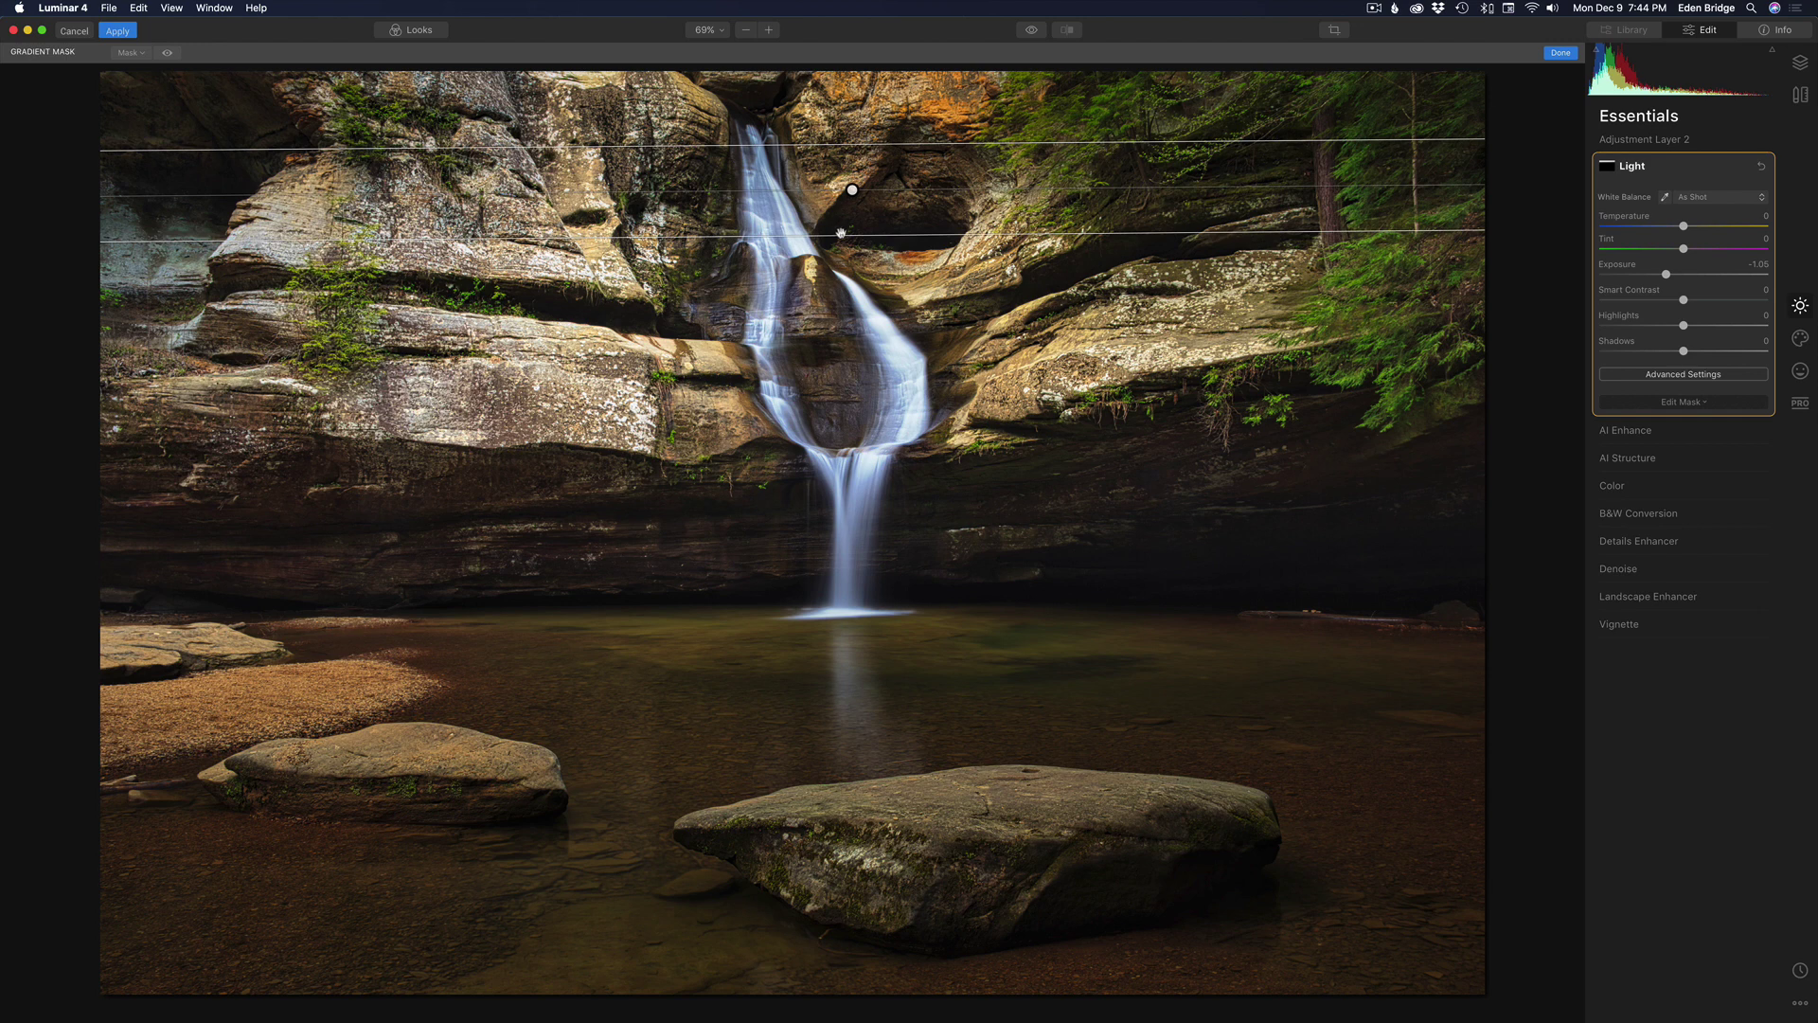
{"action": "left_click_drag", "start_coordinate": [849, 269], "coordinate": [850, 161]}
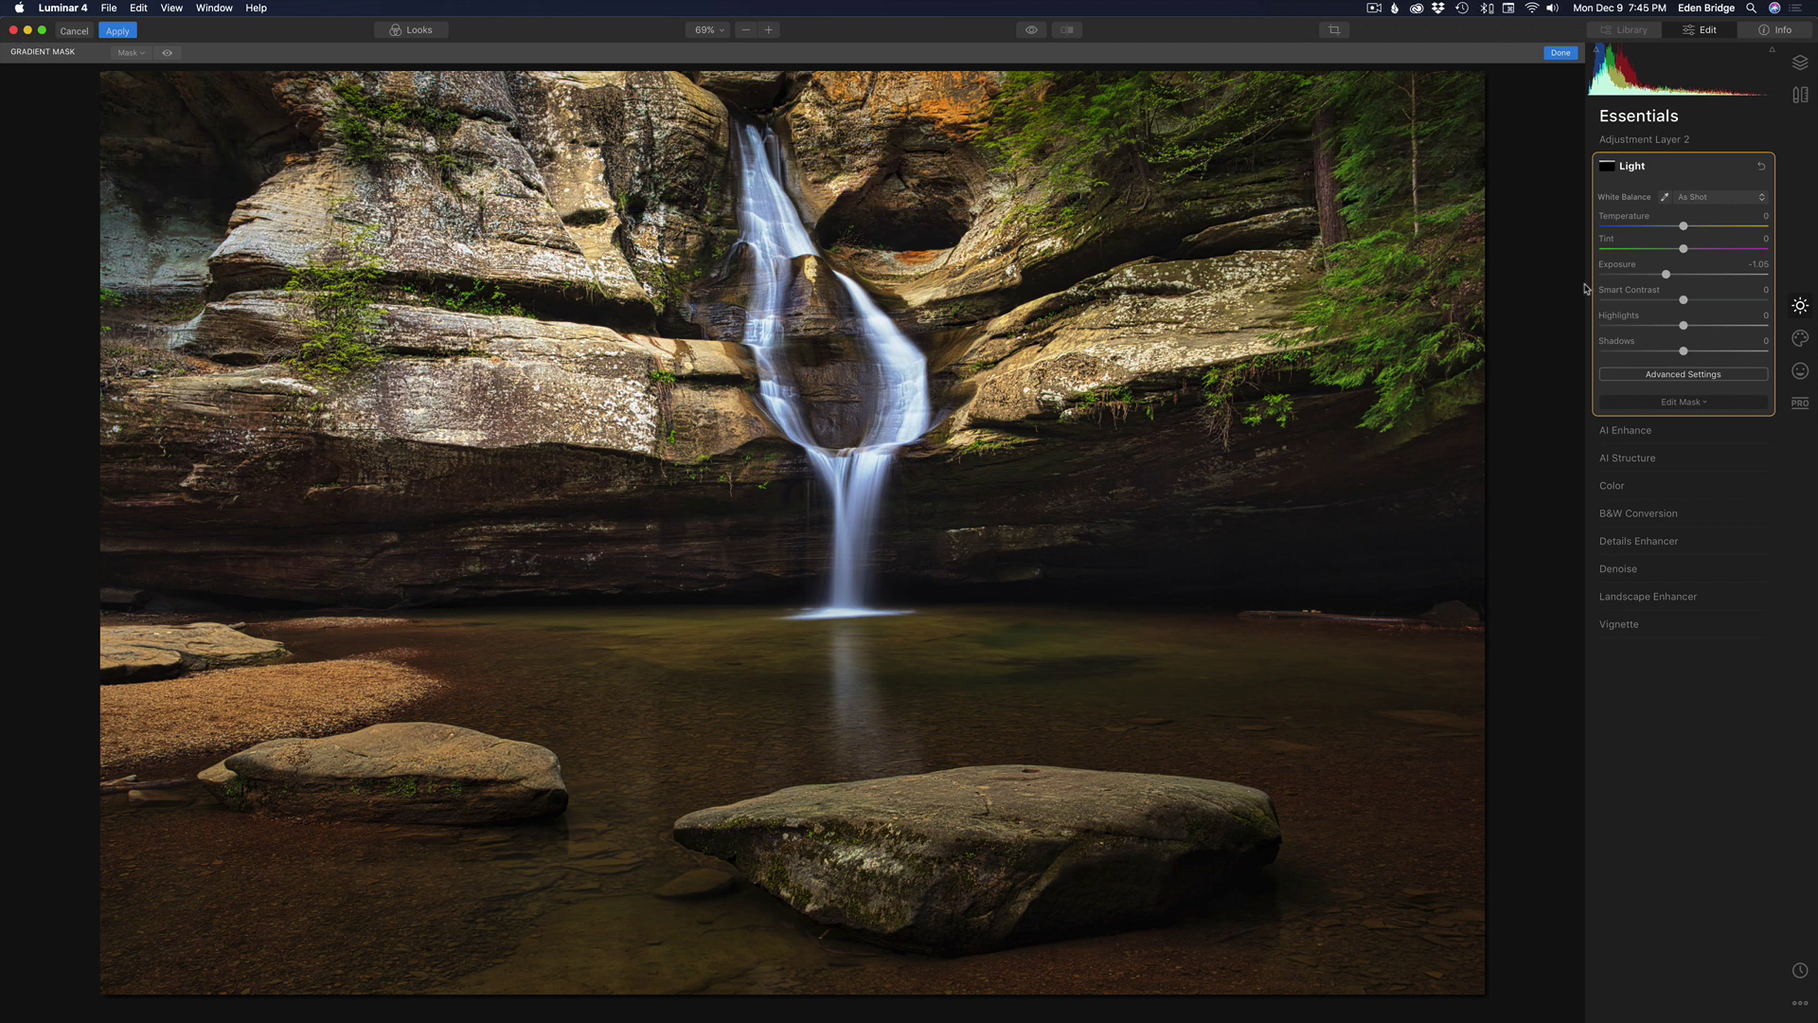
{"action": "mouse_move", "coordinate": [1666, 274]}
{"action": "left_mouse_down"}
{"action": "mouse_move", "coordinate": [1646, 275]}
{"action": "mouse_move", "coordinate": [1667, 277]}
{"action": "left_mouse_up"}
Step: Add a third adjustment layer and lower its Light Exposure to -0.87
{"action": "left_click", "coordinate": [1801, 63]}
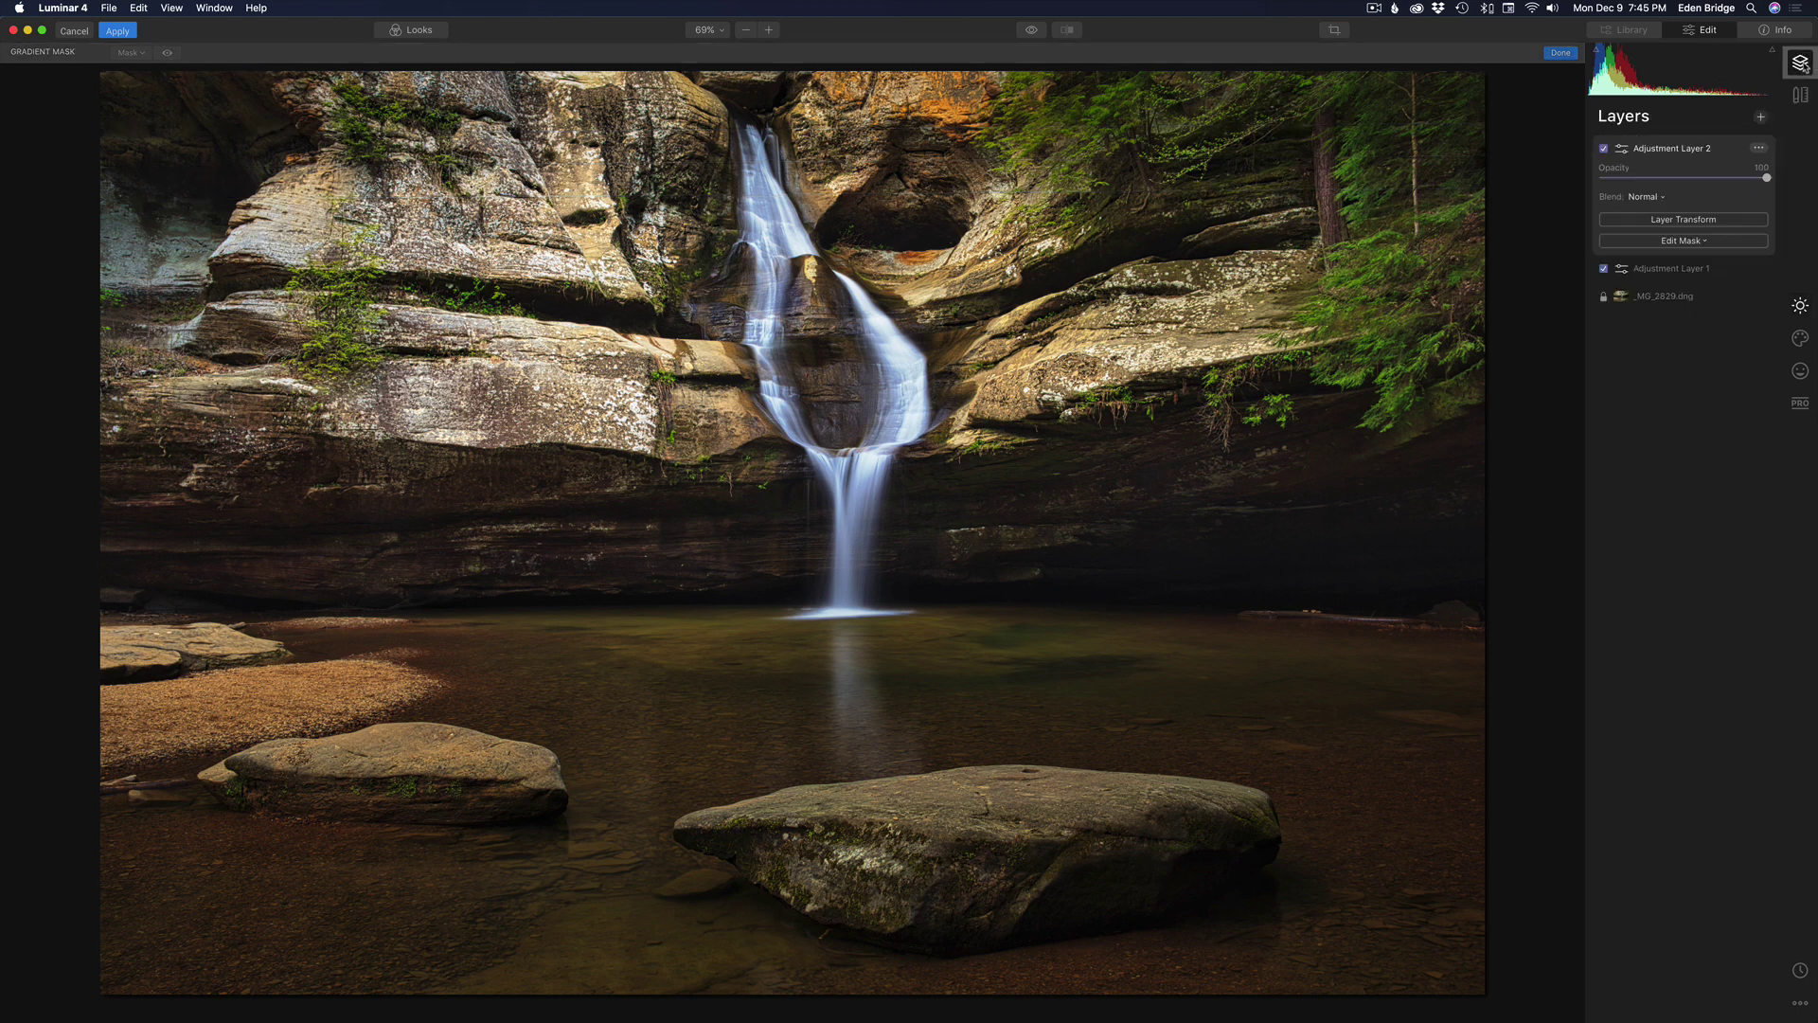
{"action": "left_click", "coordinate": [1761, 119]}
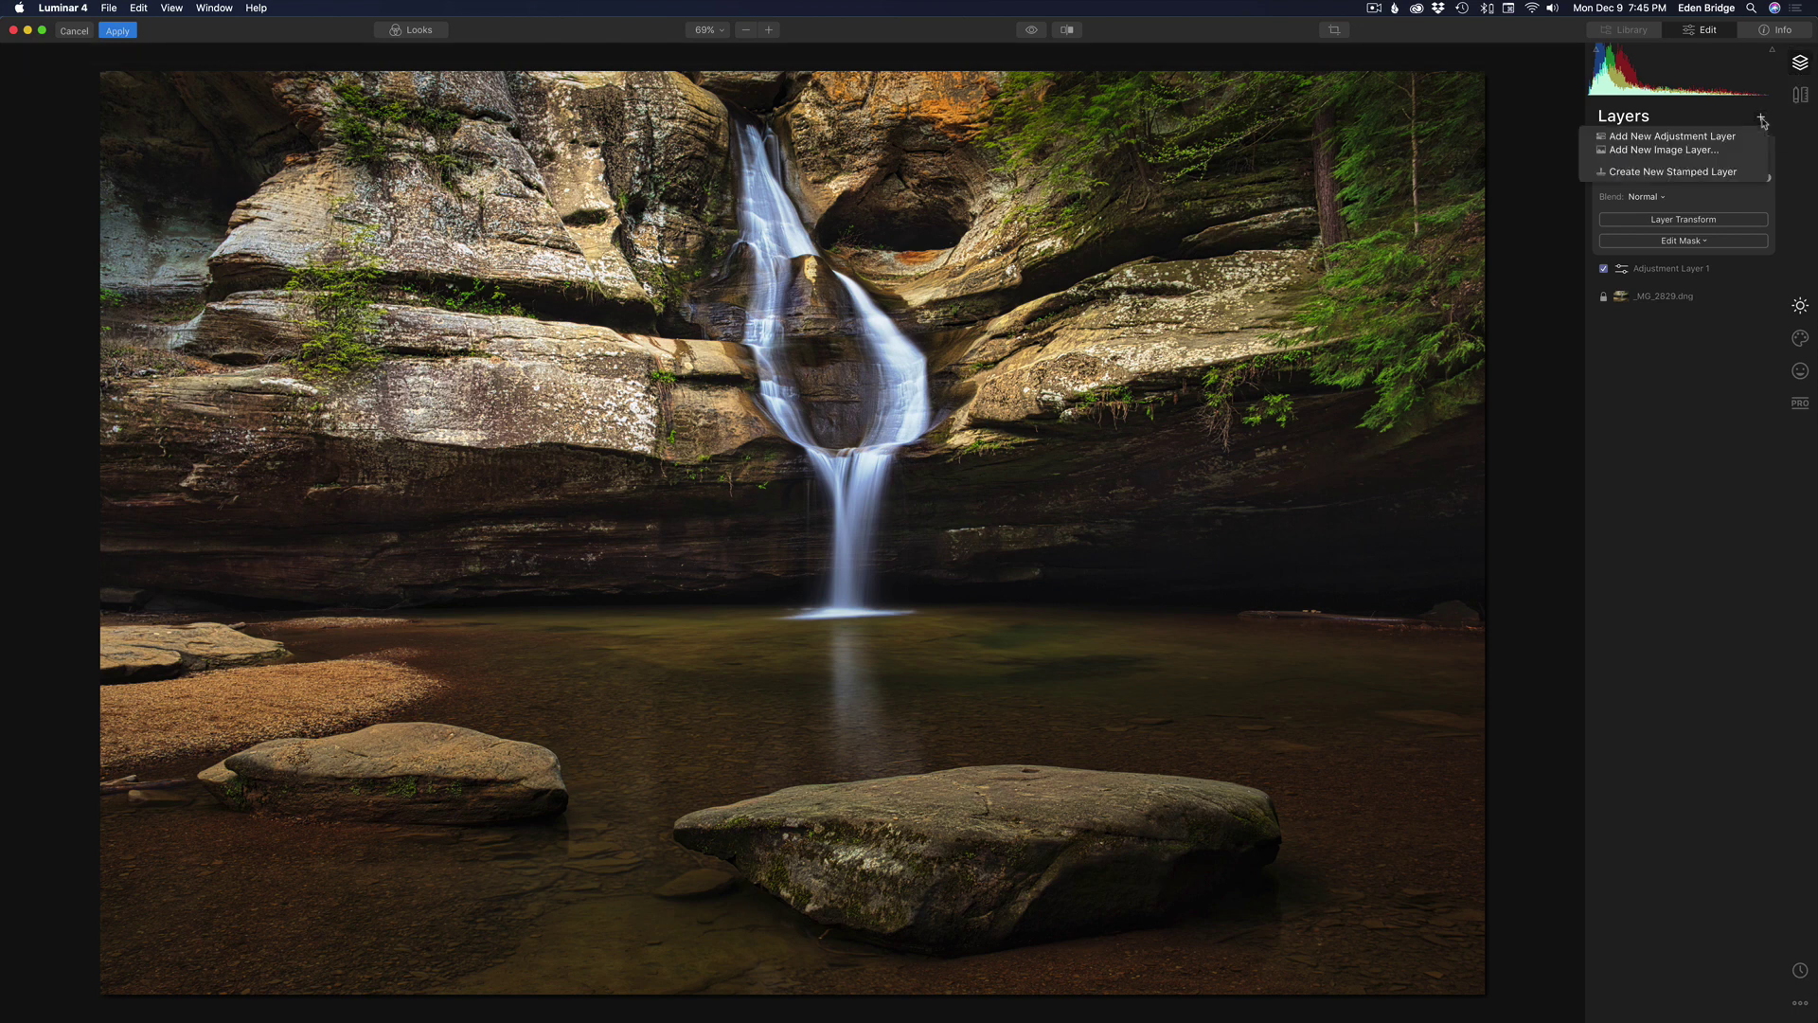
{"action": "left_click", "coordinate": [1700, 138]}
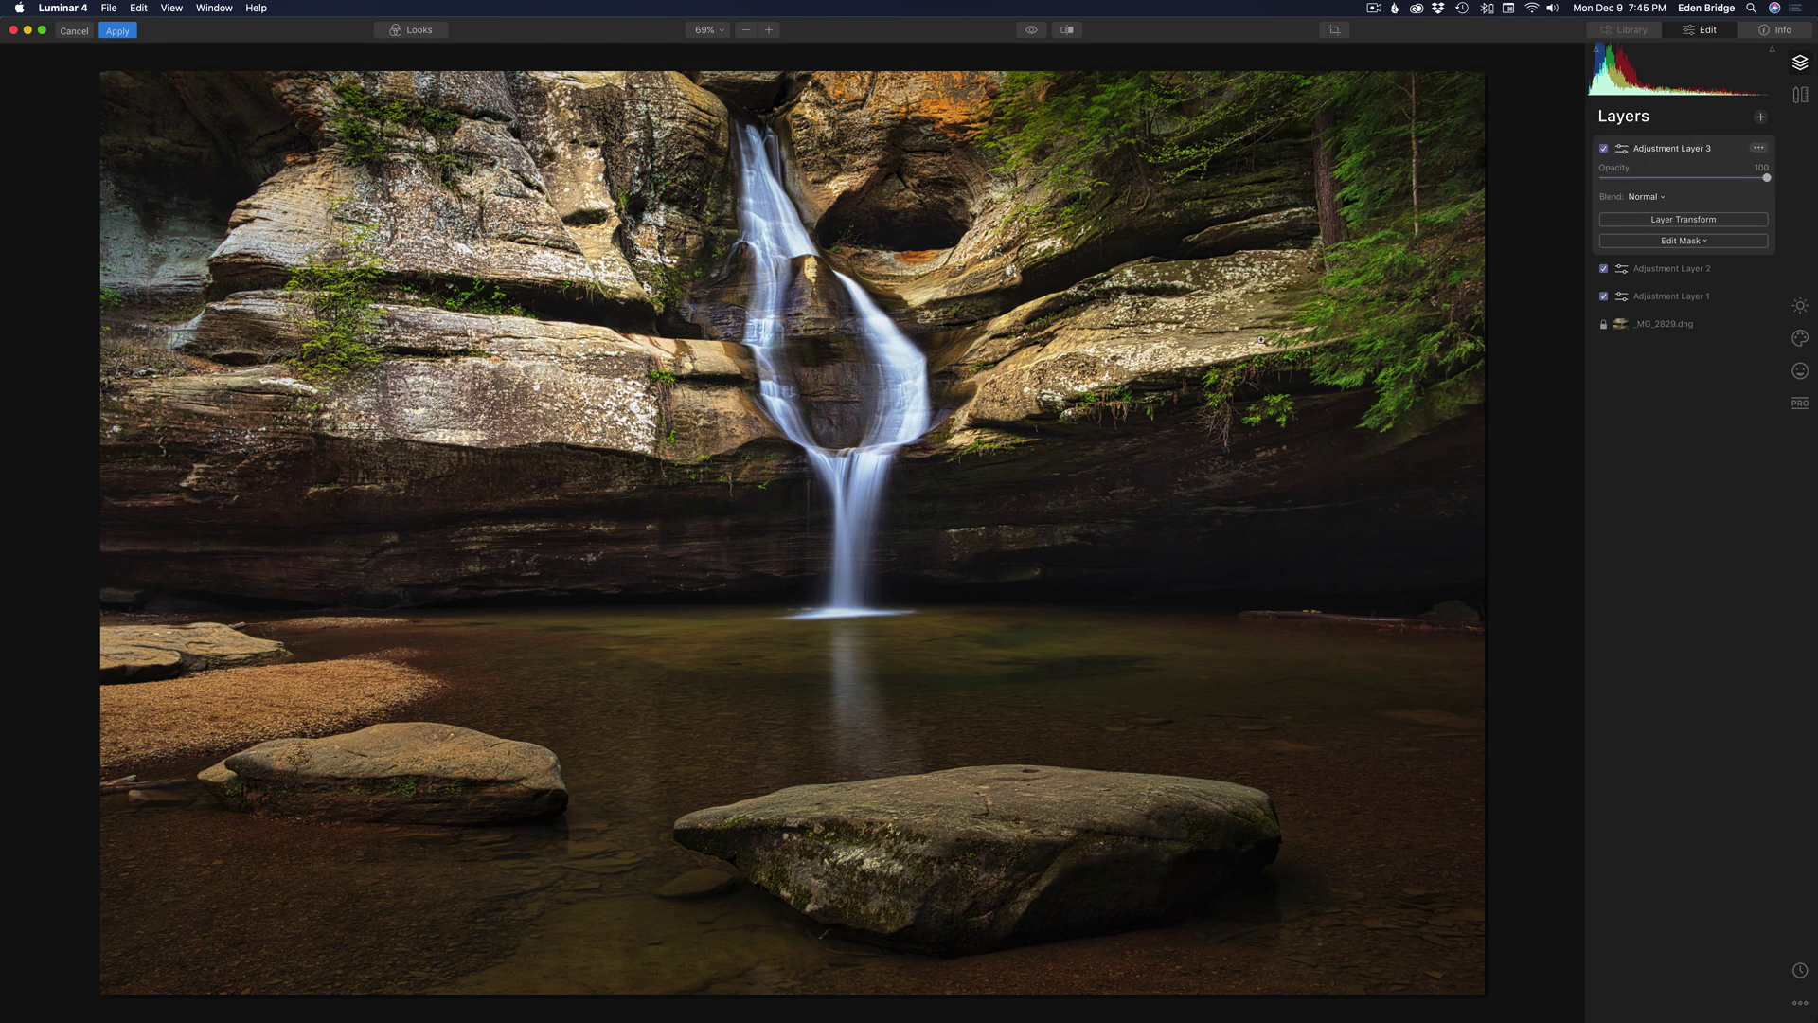
{"action": "left_click", "coordinate": [1800, 306]}
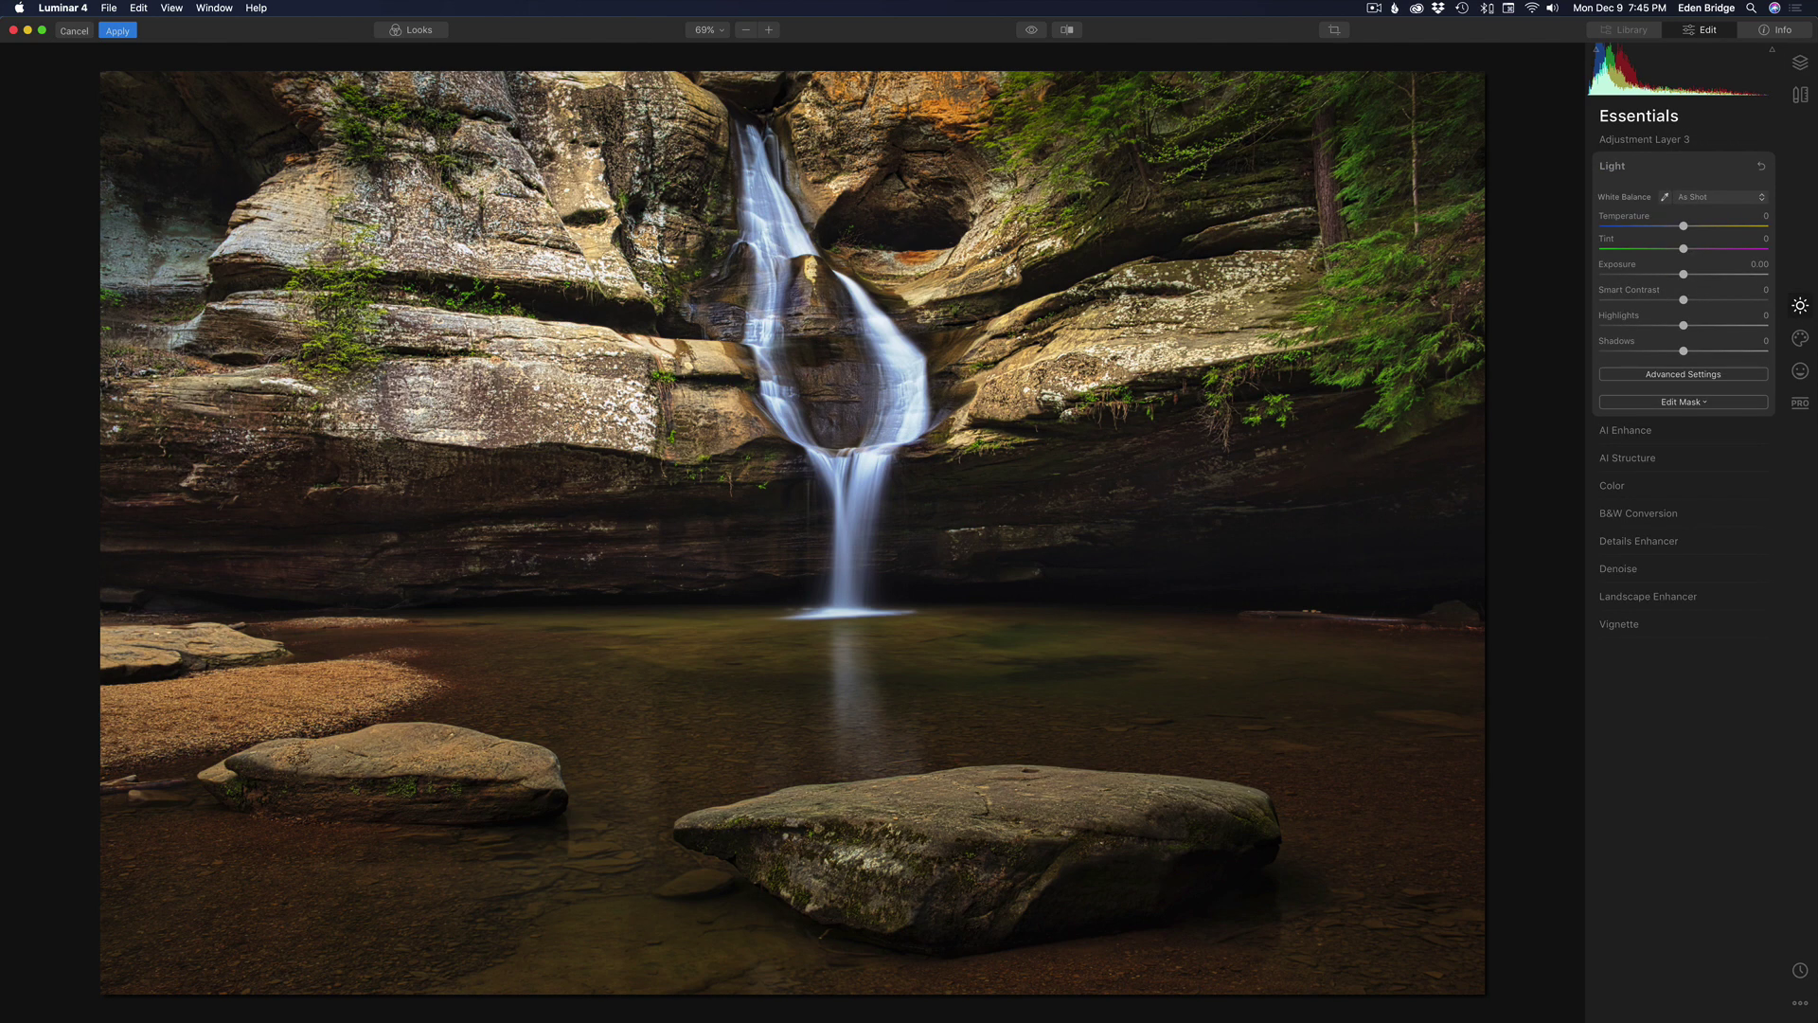
{"action": "left_click_drag", "start_coordinate": [1684, 275], "coordinate": [1667, 276]}
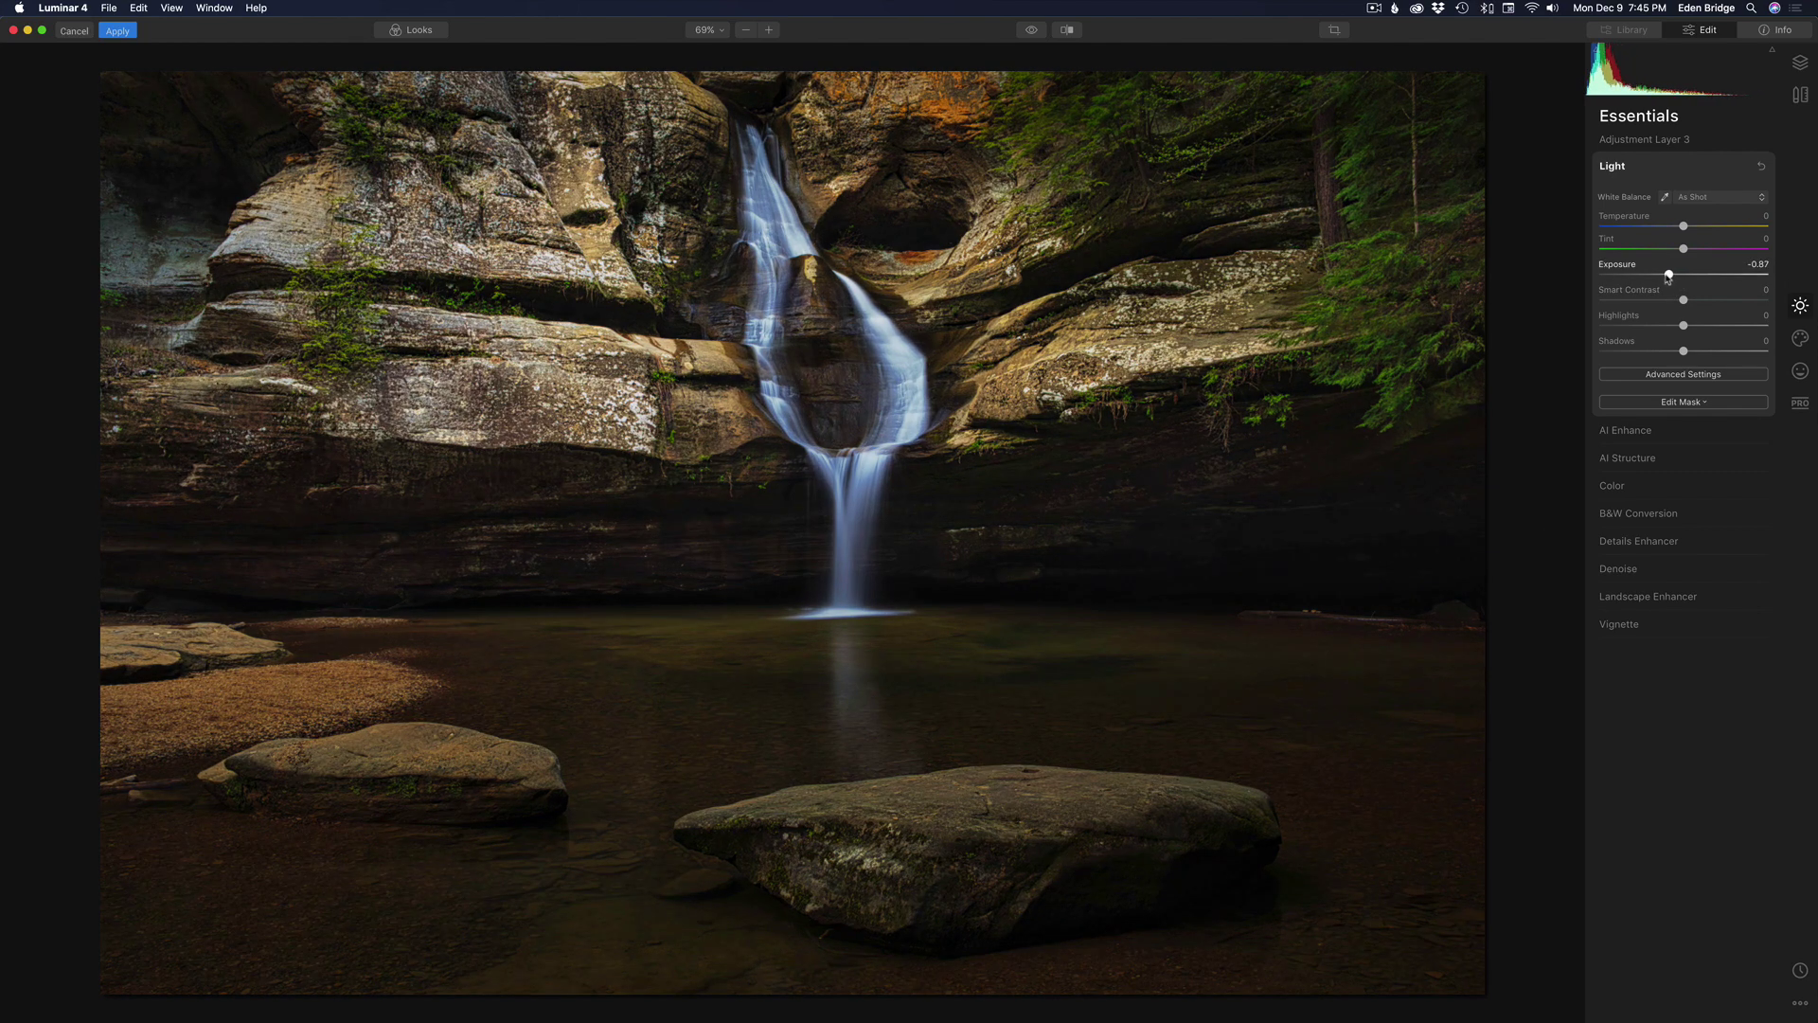
Step: Limit the third layer's Light filter to the photo's left side with a vertical gradient mask fading toward the waterfall, and set Exposure to -1.51
{"action": "left_click", "coordinate": [1687, 403]}
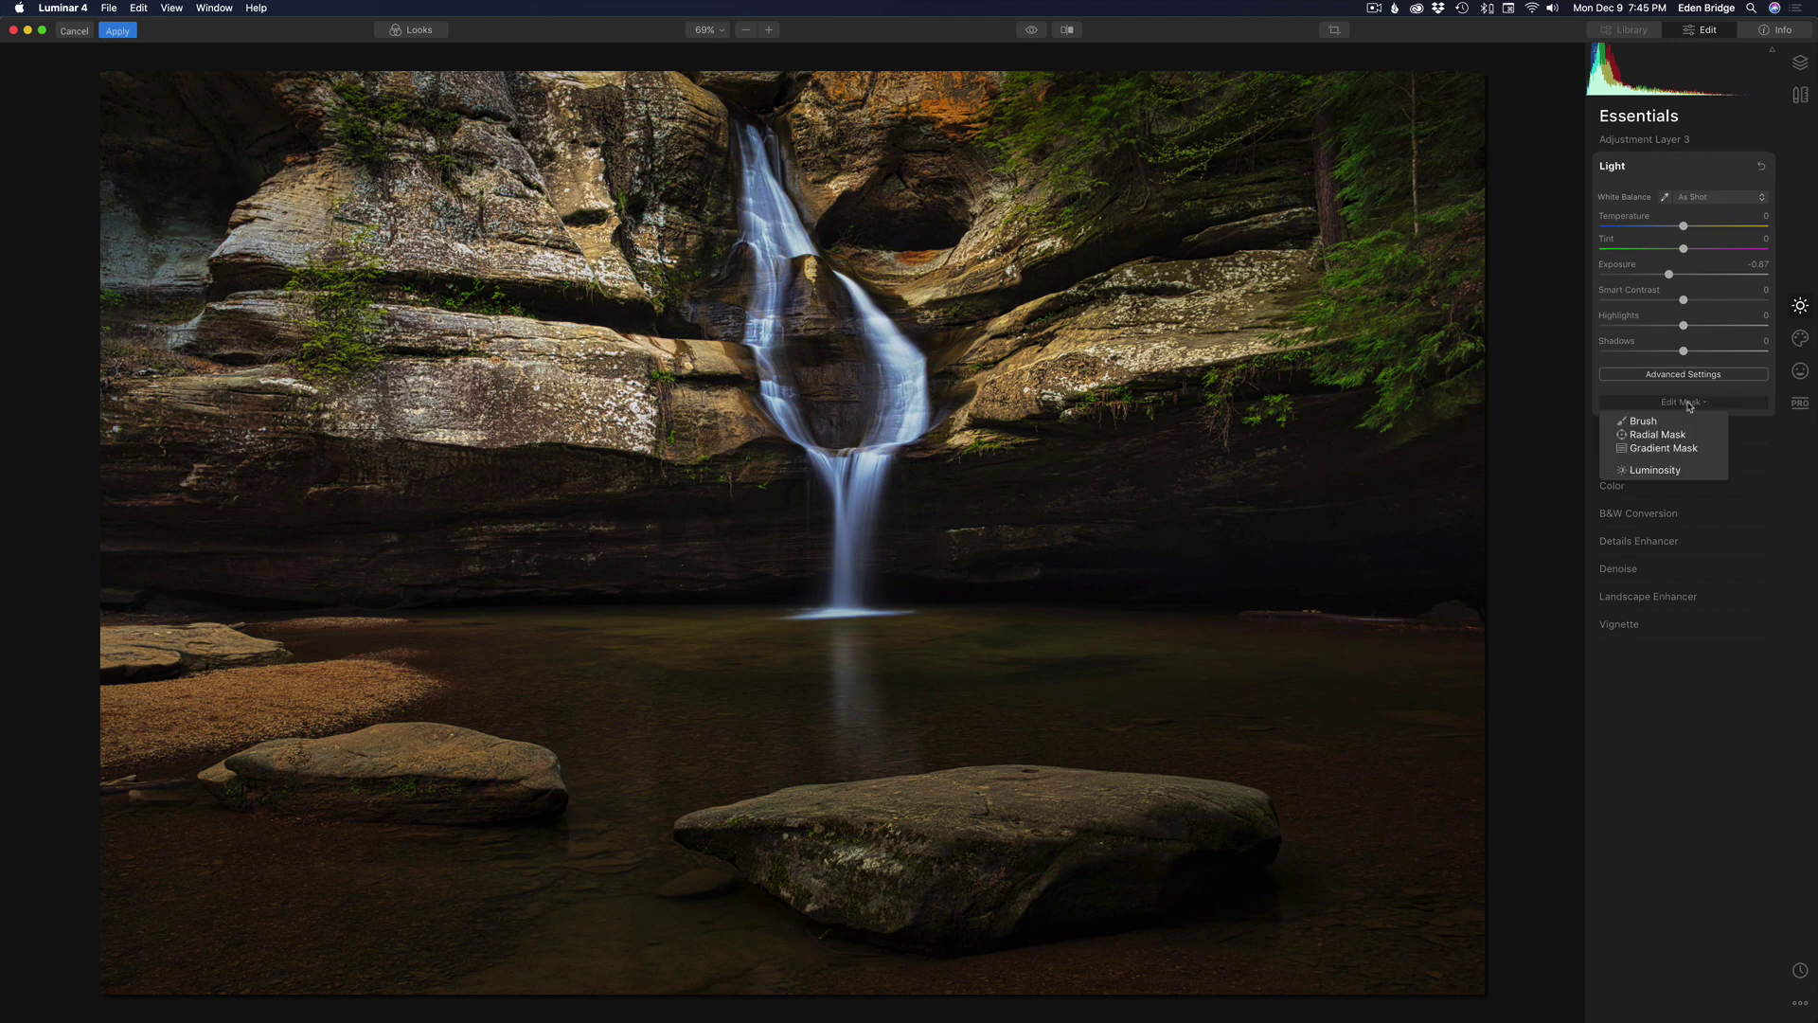
{"action": "left_click", "coordinate": [1659, 449]}
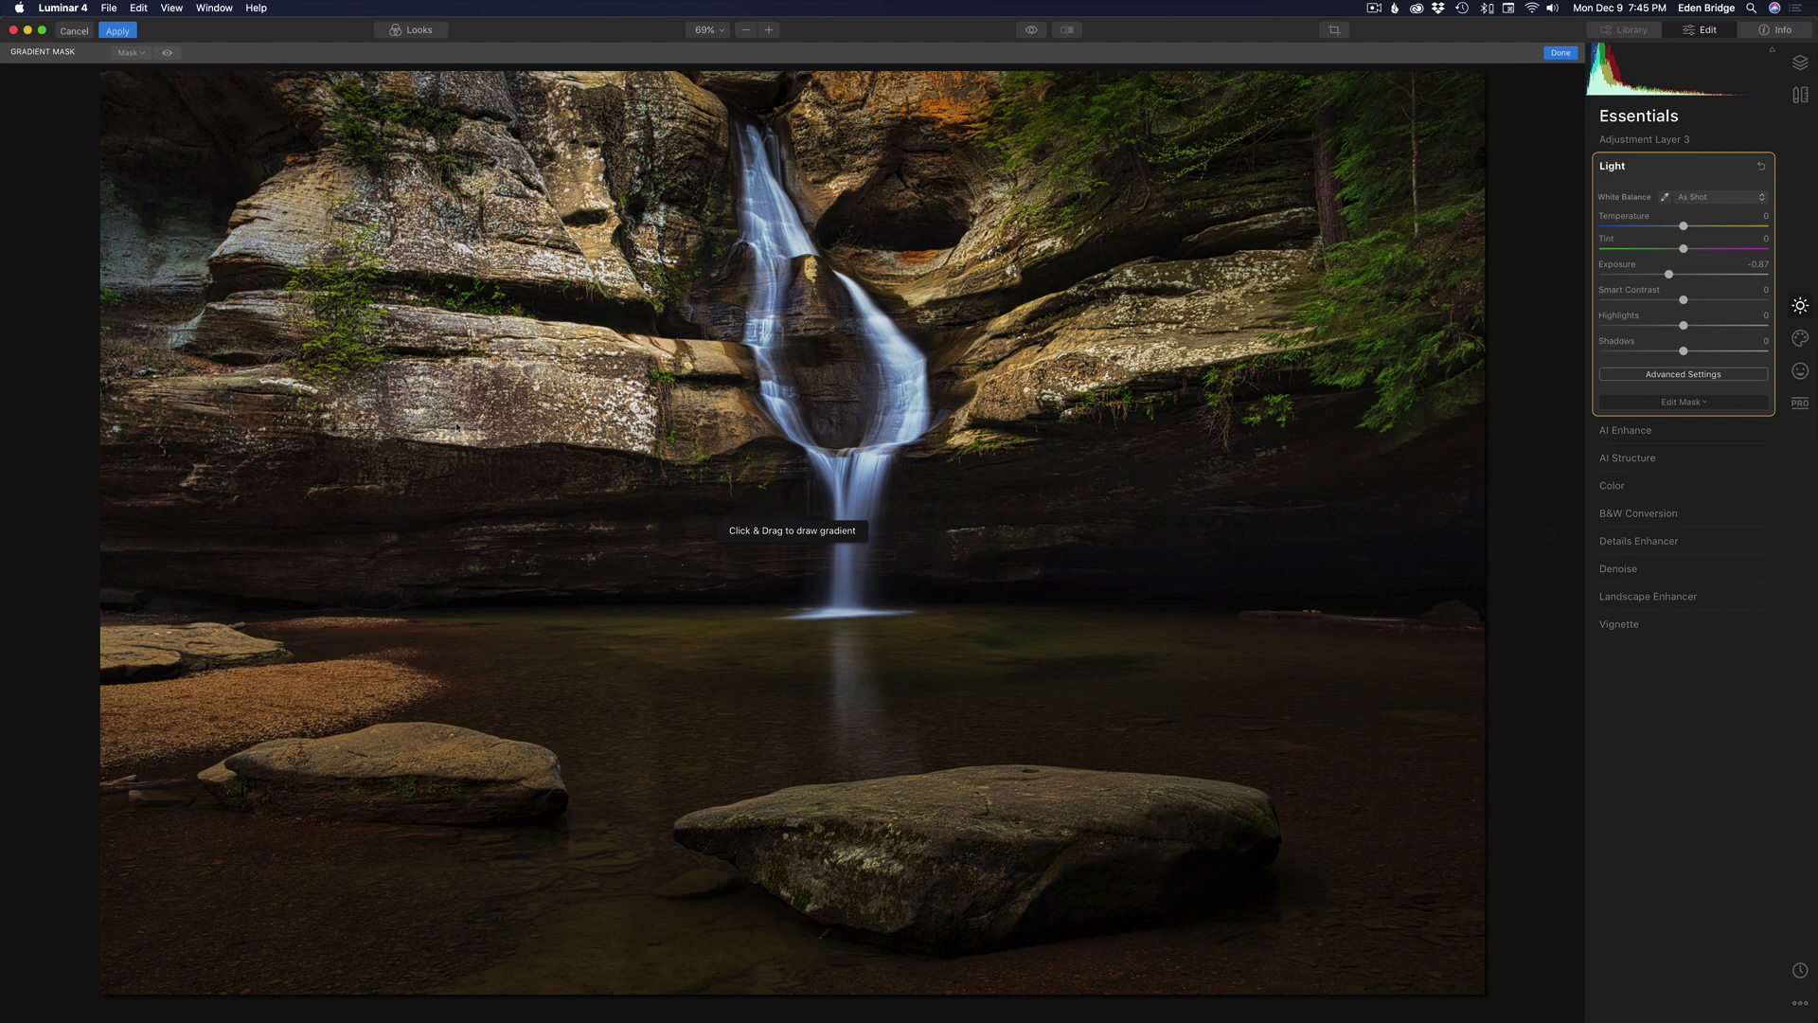
{"action": "left_click_drag", "start_coordinate": [457, 425], "coordinate": [788, 422]}
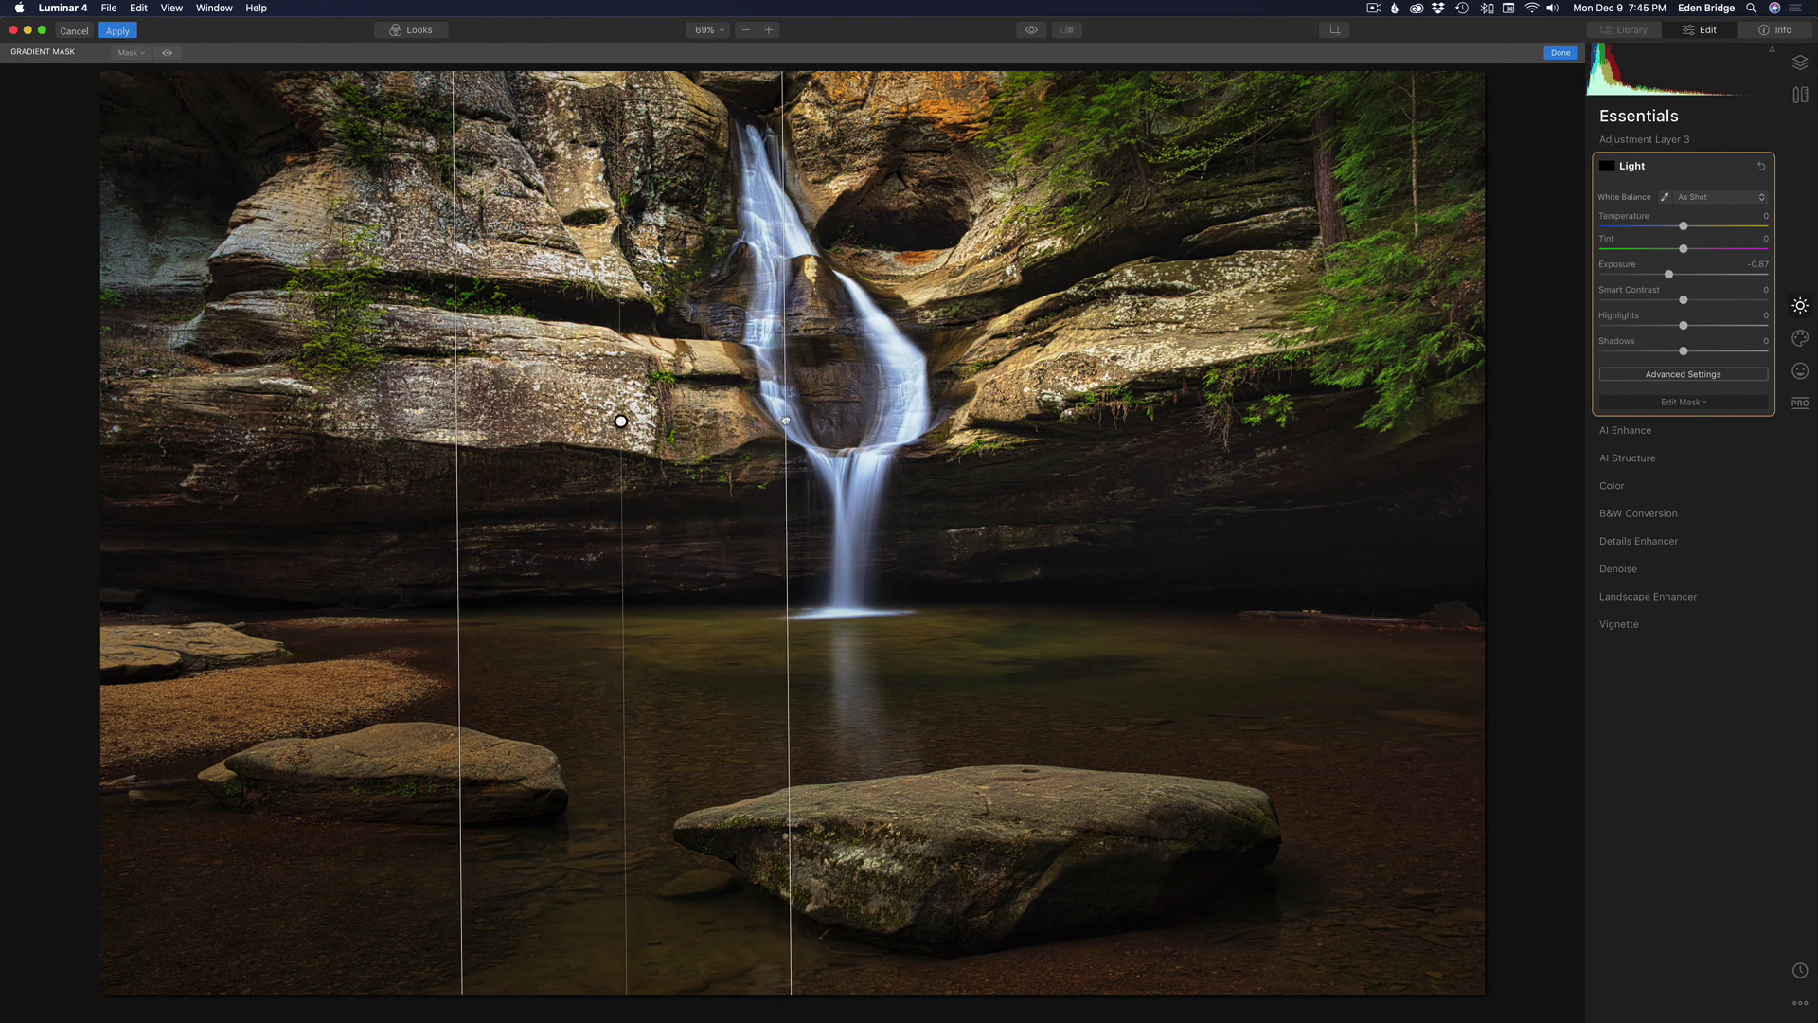
{"action": "mouse_move", "coordinate": [623, 421]}
{"action": "left_mouse_down"}
{"action": "mouse_move", "coordinate": [1080, 437]}
{"action": "mouse_move", "coordinate": [578, 421]}
{"action": "mouse_move", "coordinate": [631, 425]}
{"action": "mouse_move", "coordinate": [604, 423]}
{"action": "left_mouse_up"}
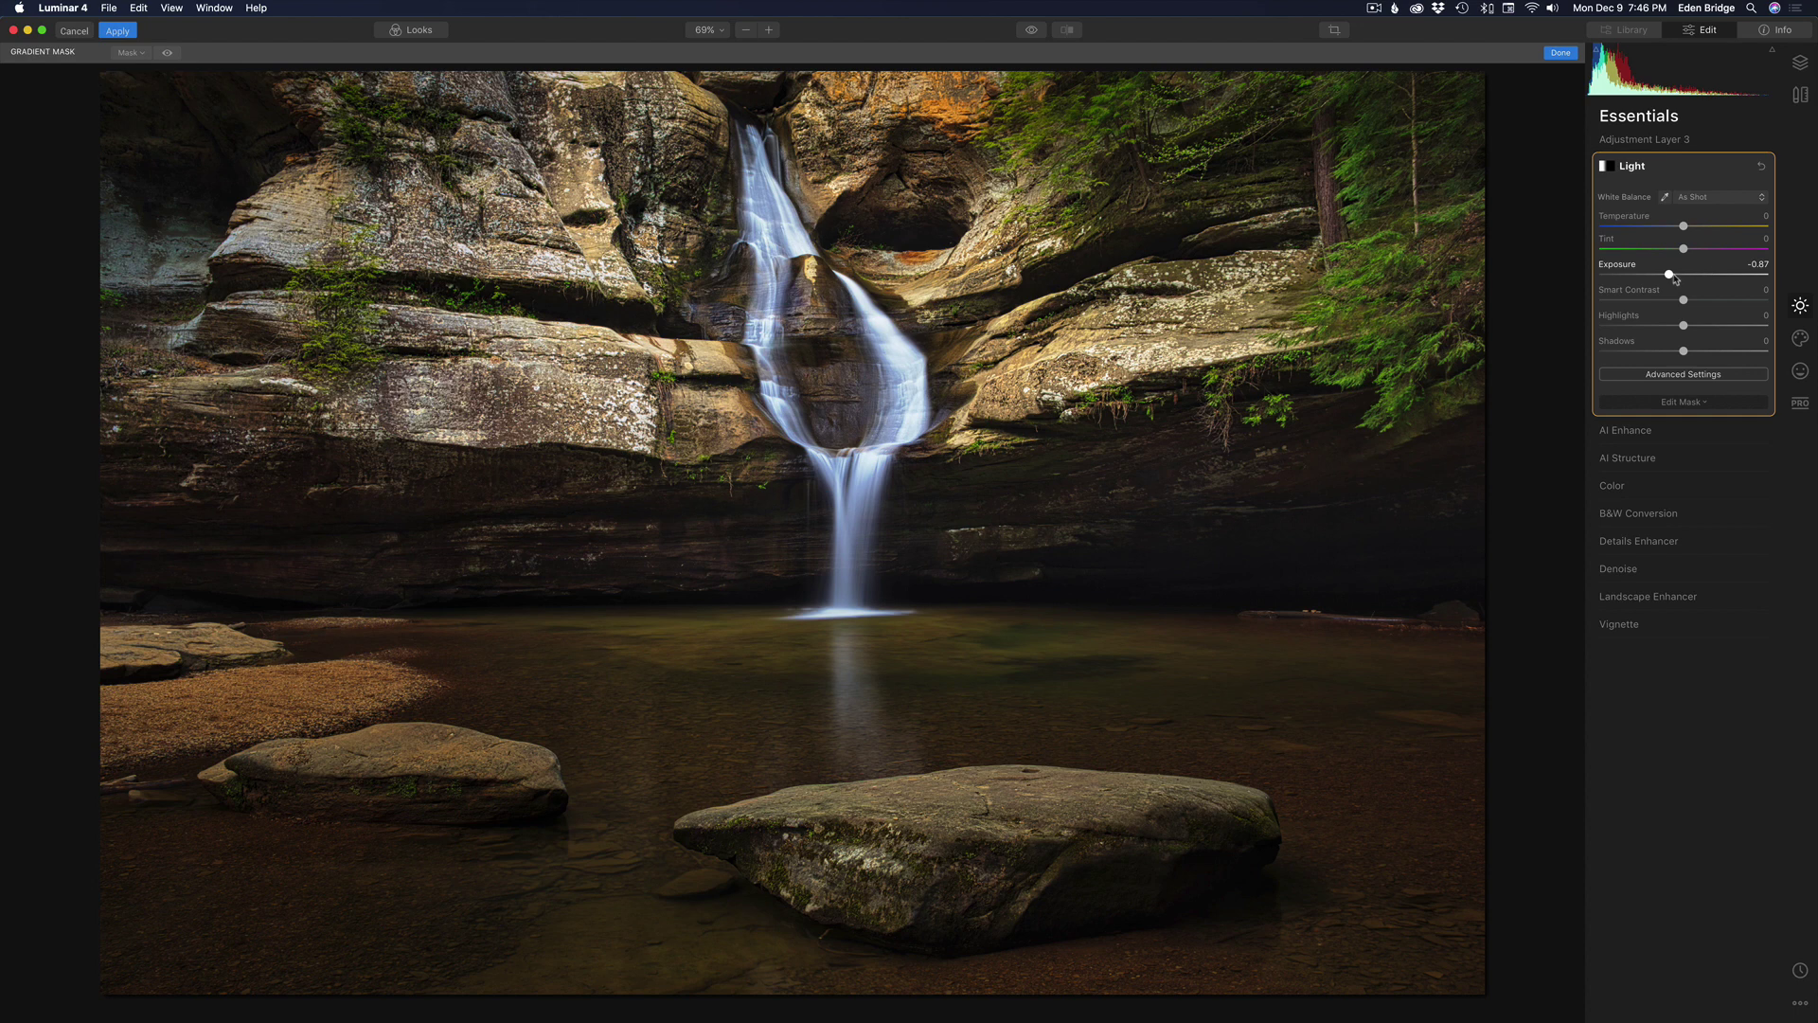
{"action": "left_click_drag", "start_coordinate": [1670, 275], "coordinate": [1672, 276]}
{"action": "left_click_drag", "start_coordinate": [1669, 274], "coordinate": [1659, 275]}
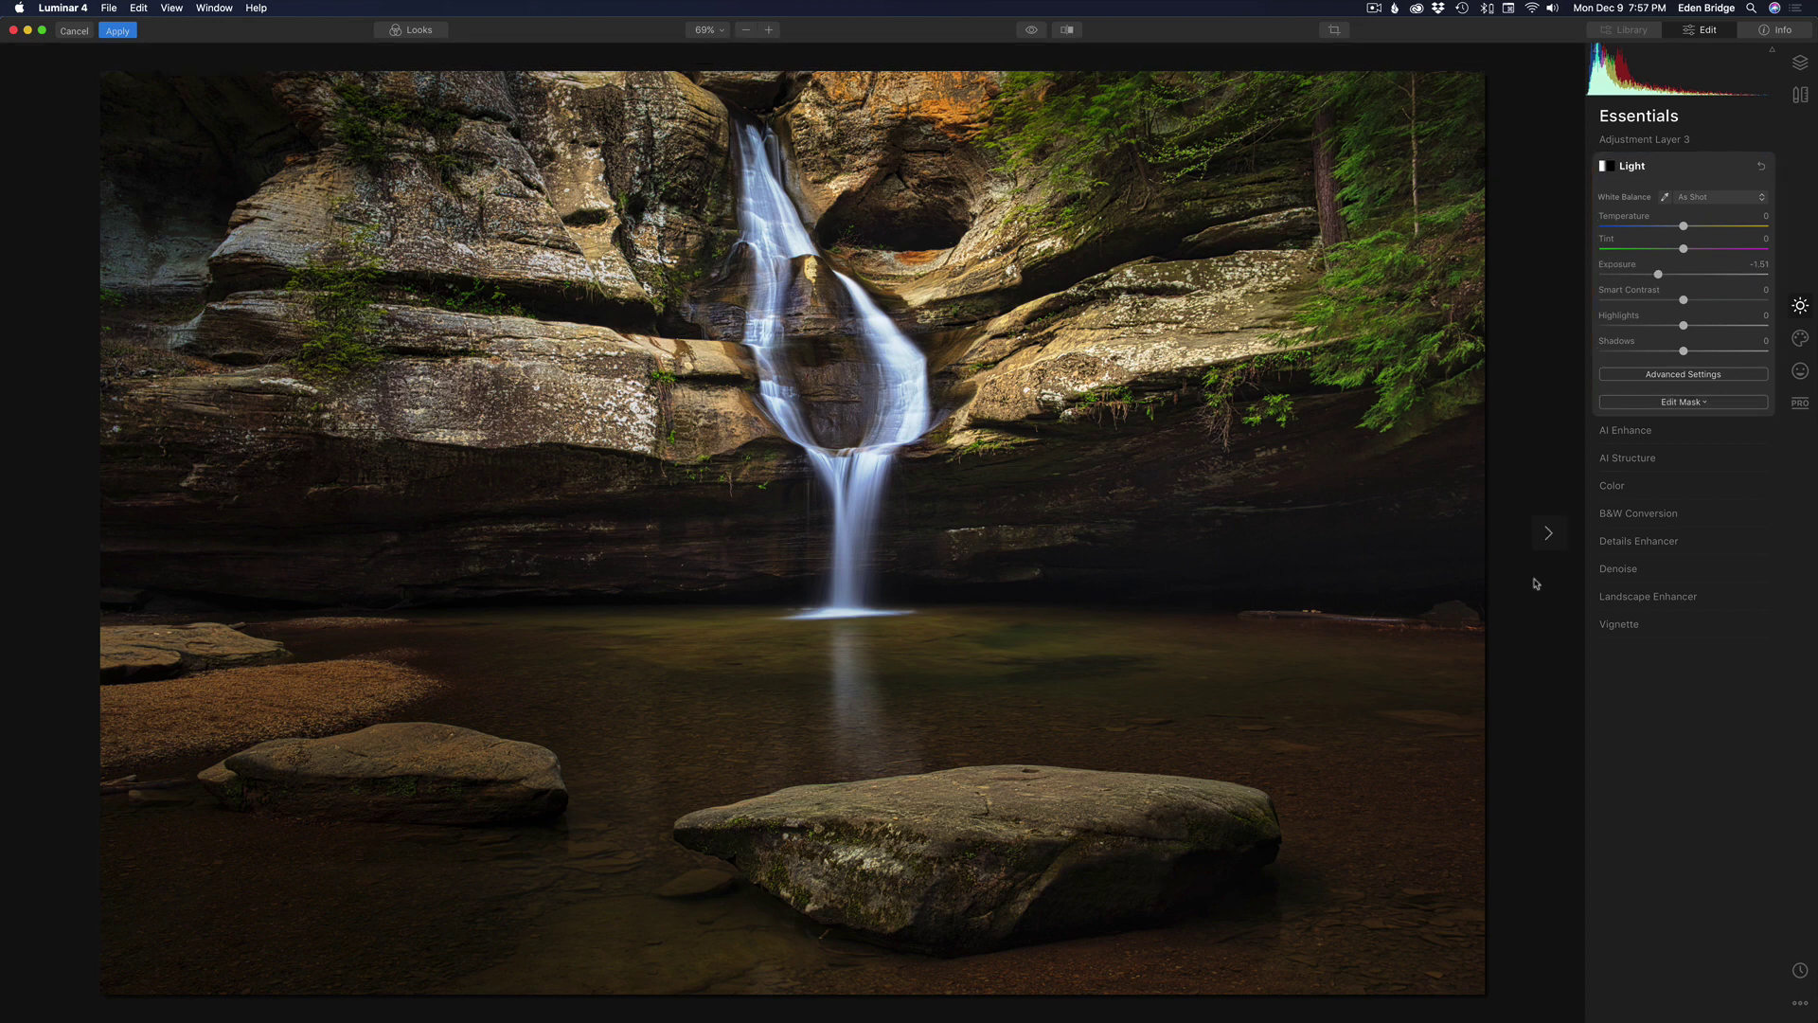
Step: Hide Adjustment Layers 2 and 3, and rename Adjustment Layer 1 as "Darken Bottom"
{"action": "left_click", "coordinate": [1802, 63]}
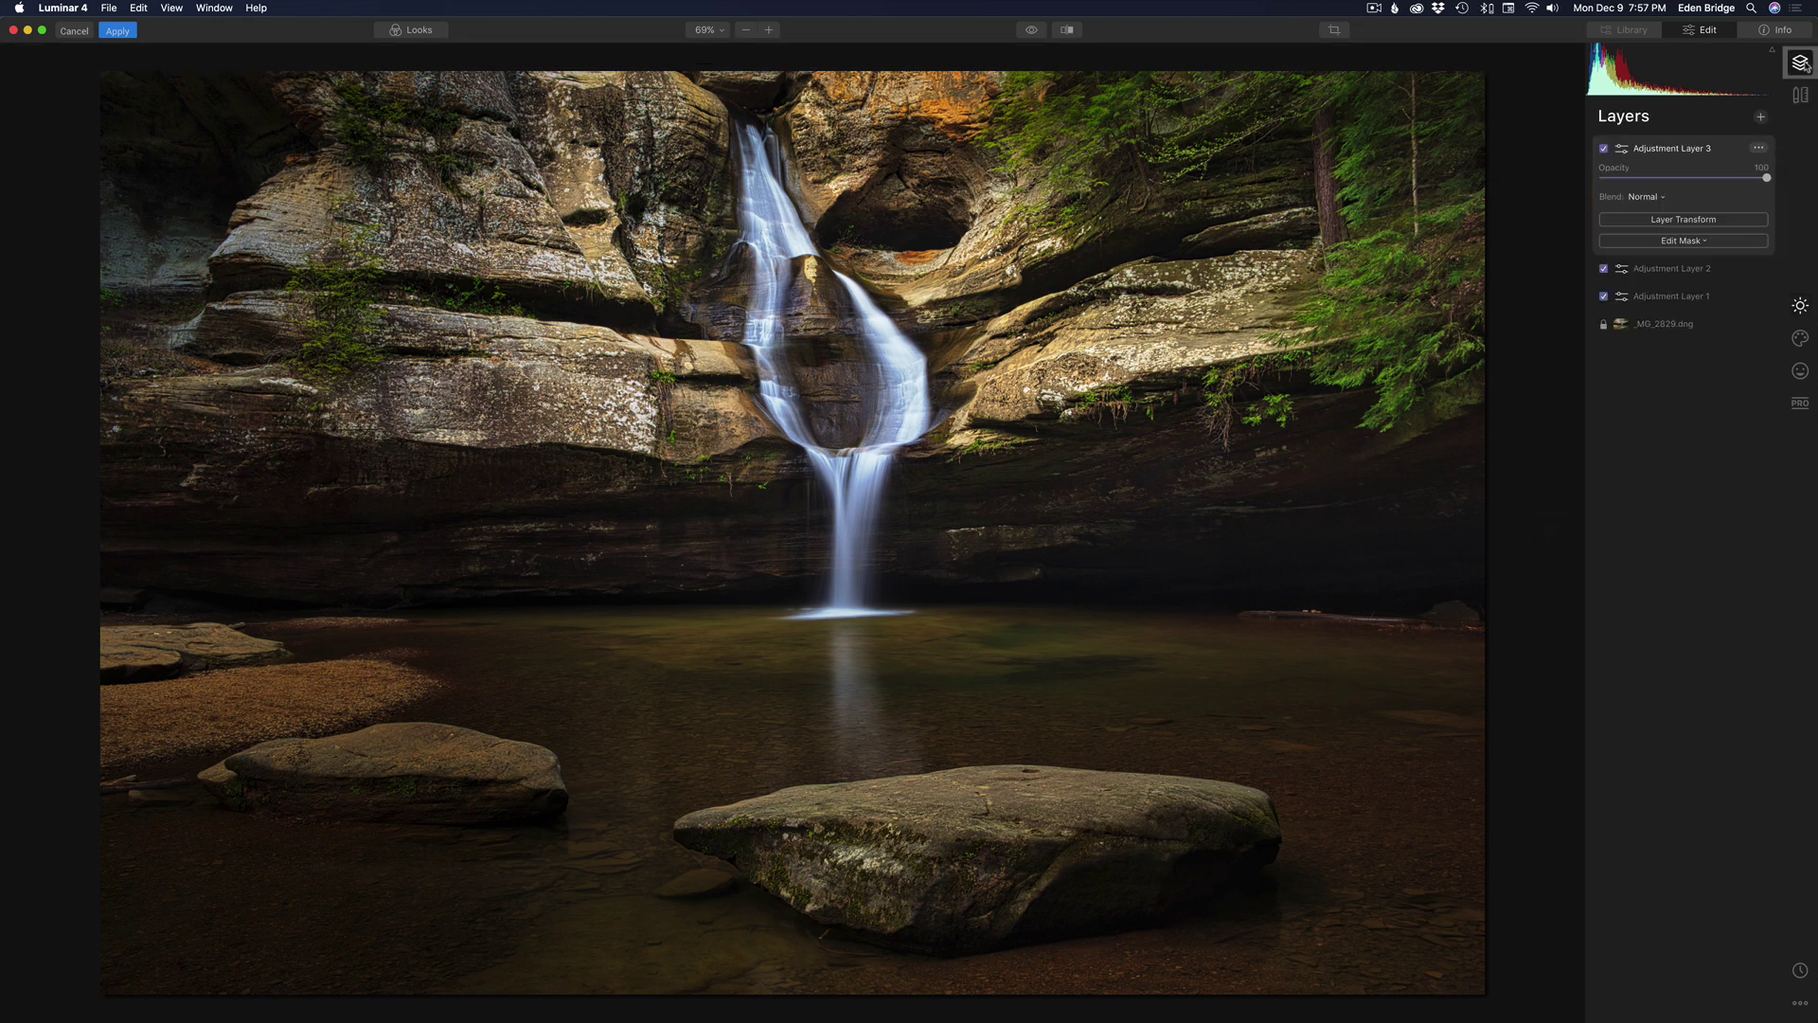
{"action": "left_click", "coordinate": [1666, 297]}
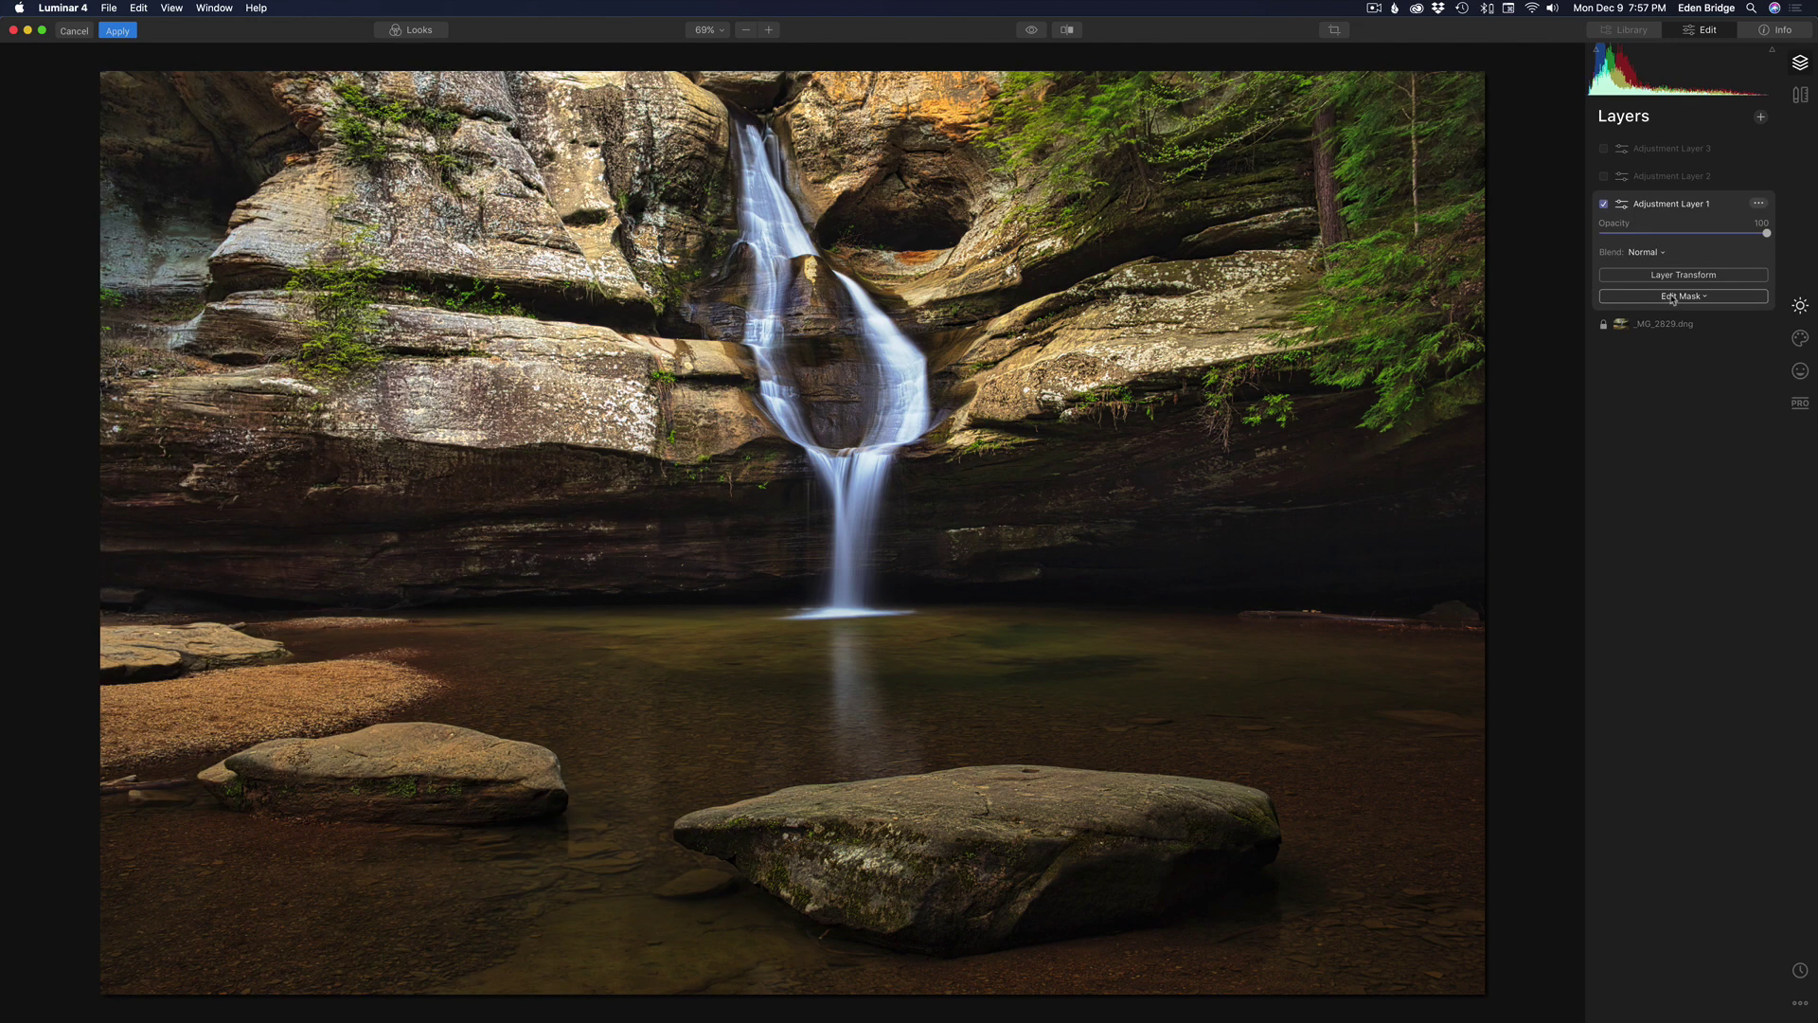
{"action": "left_click", "coordinate": [1758, 204]}
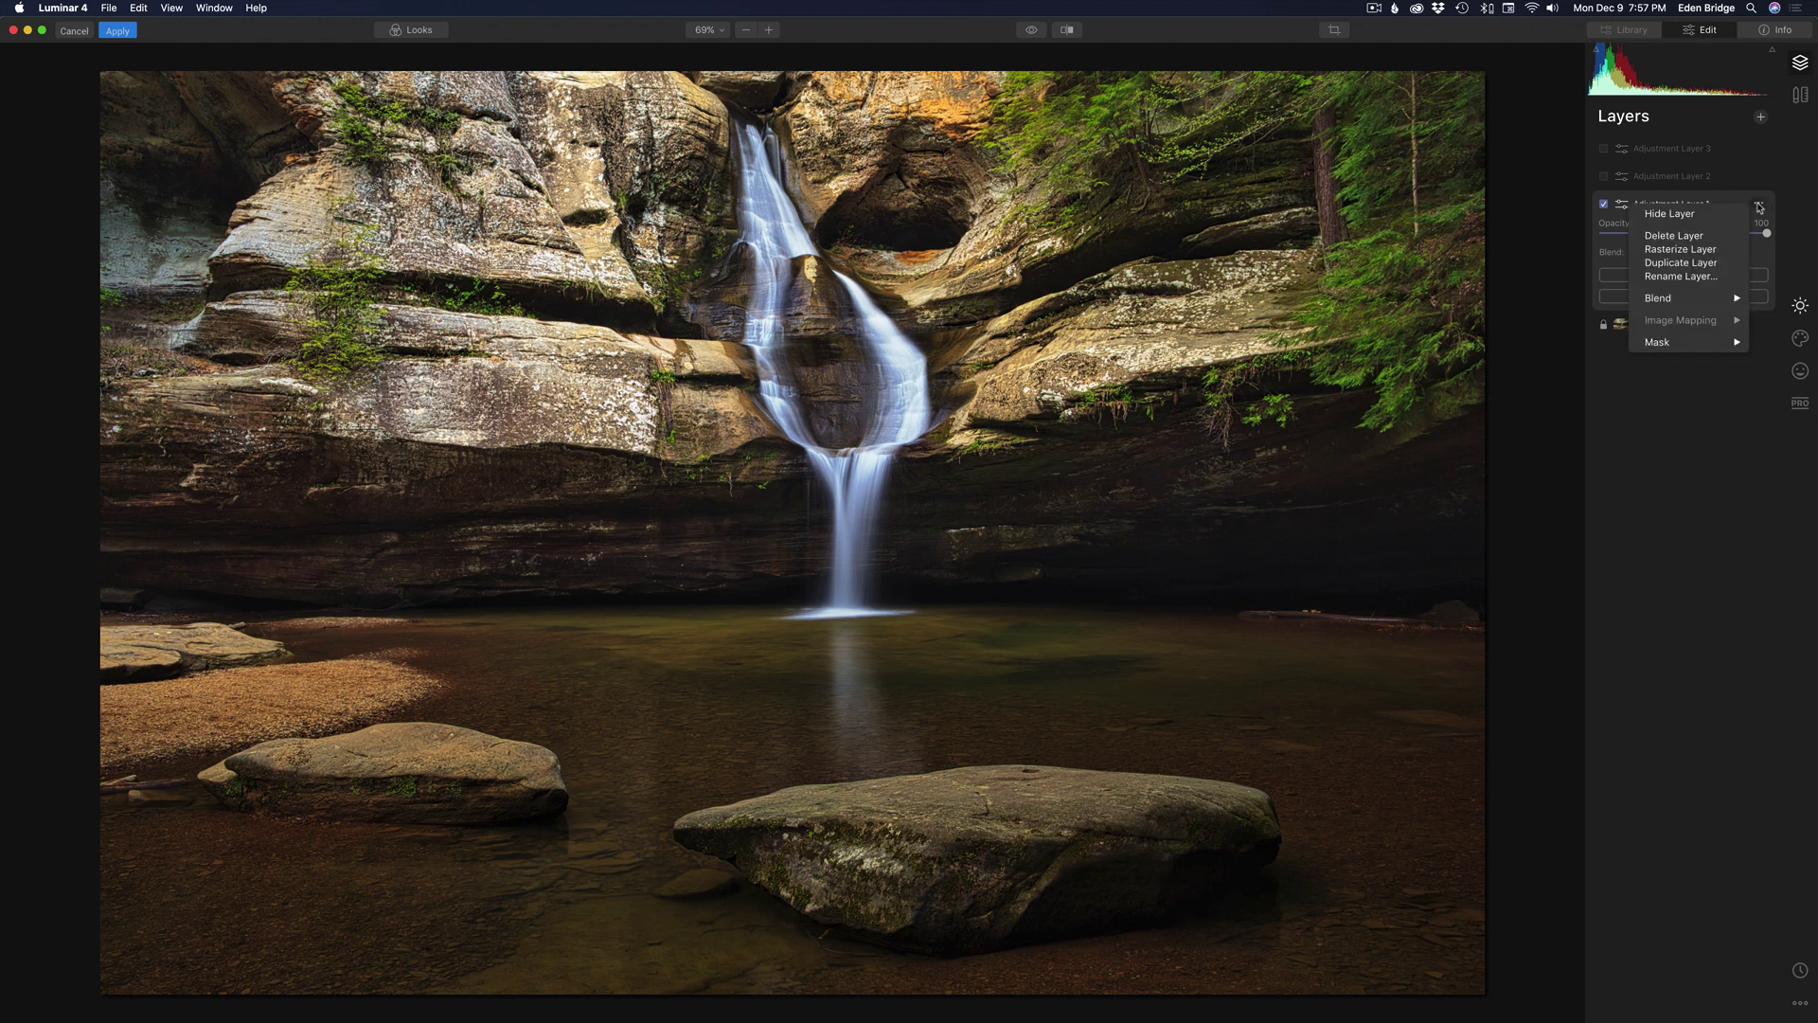
{"action": "left_click", "coordinate": [1688, 276]}
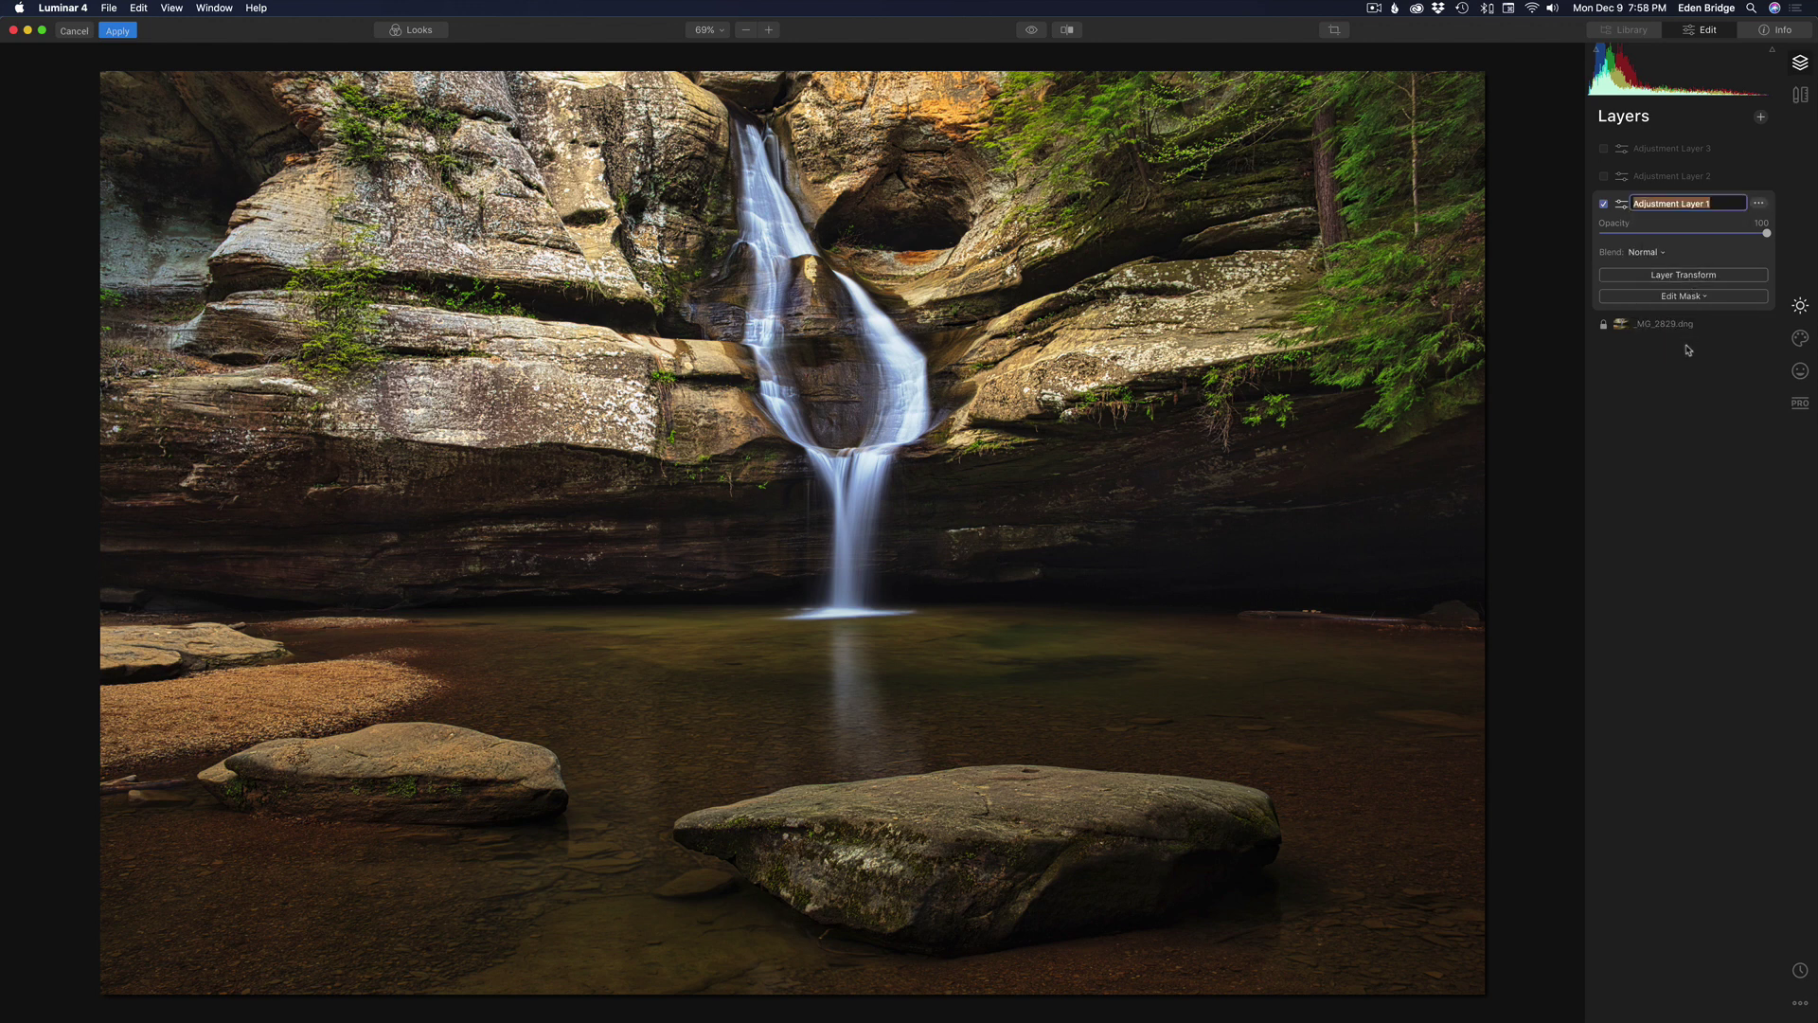
{"action": "type", "text": "Darken Bottom"}
{"action": "key", "text": "Return"}
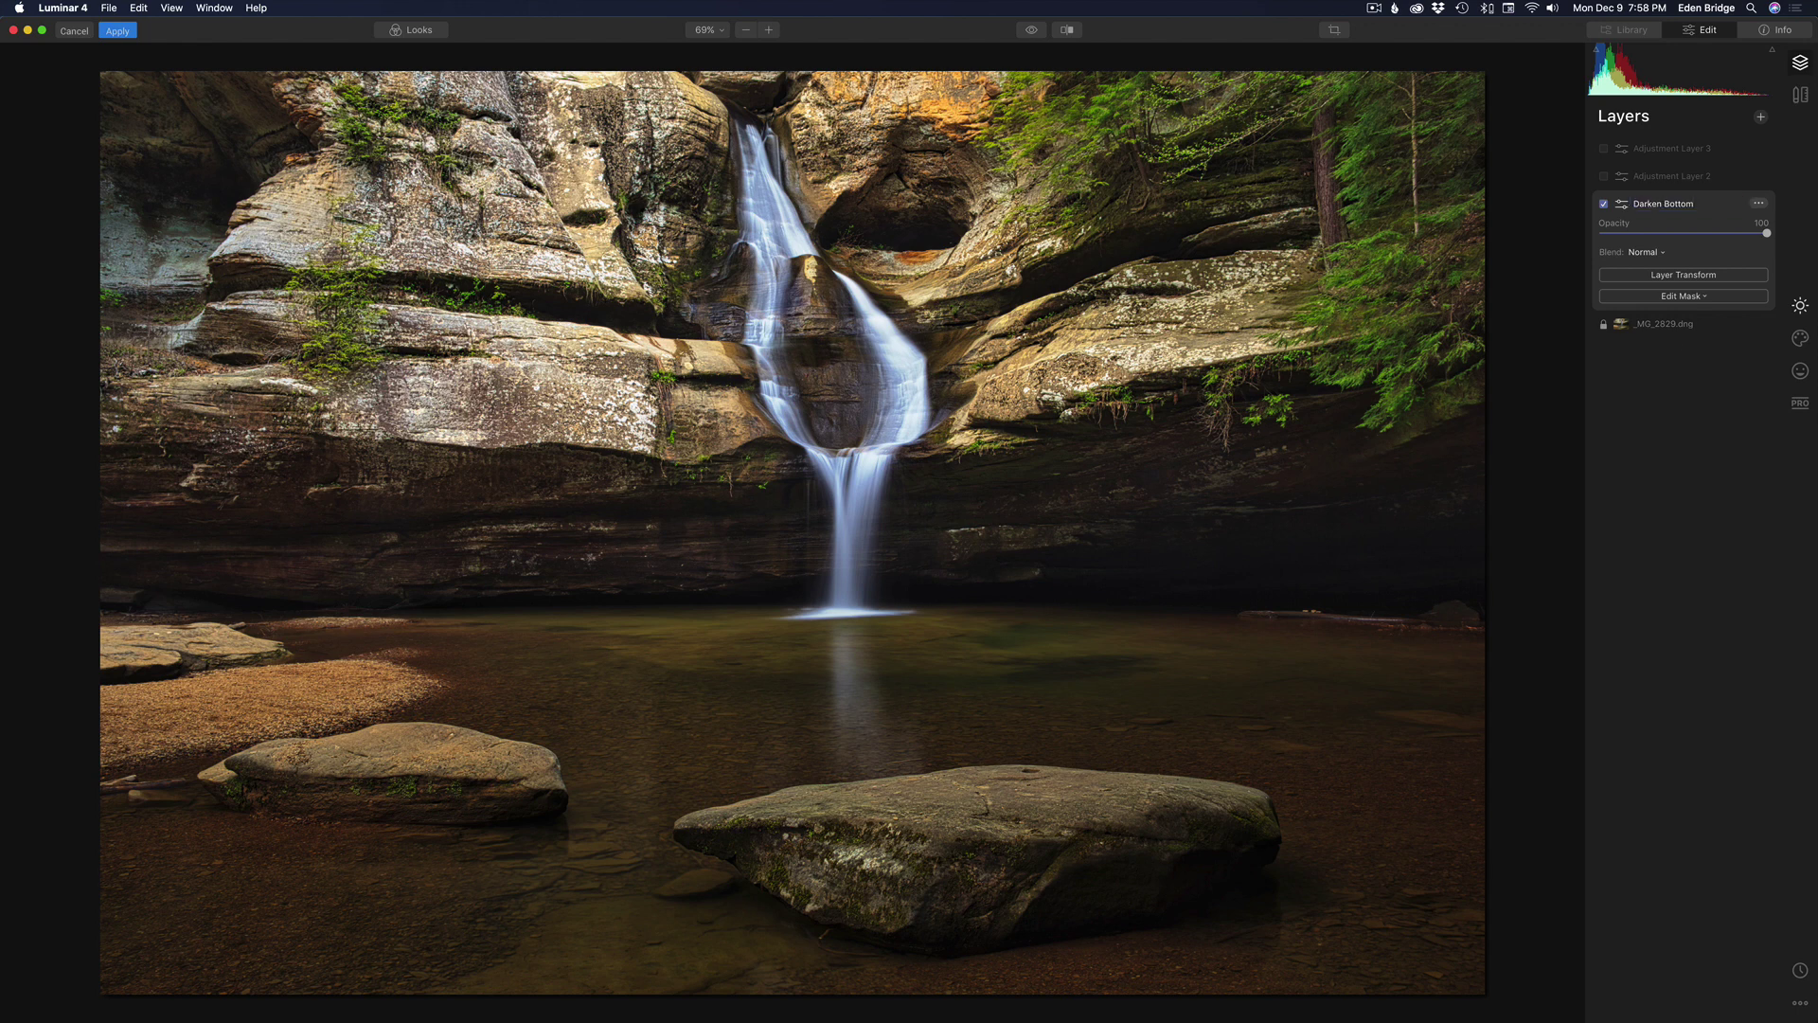
Step: Show Adjustment Layer 2 again and rename it "Darken Top"
{"action": "left_click", "coordinate": [1603, 176]}
{"action": "left_click", "coordinate": [1691, 178]}
{"action": "left_click", "coordinate": [1761, 177]}
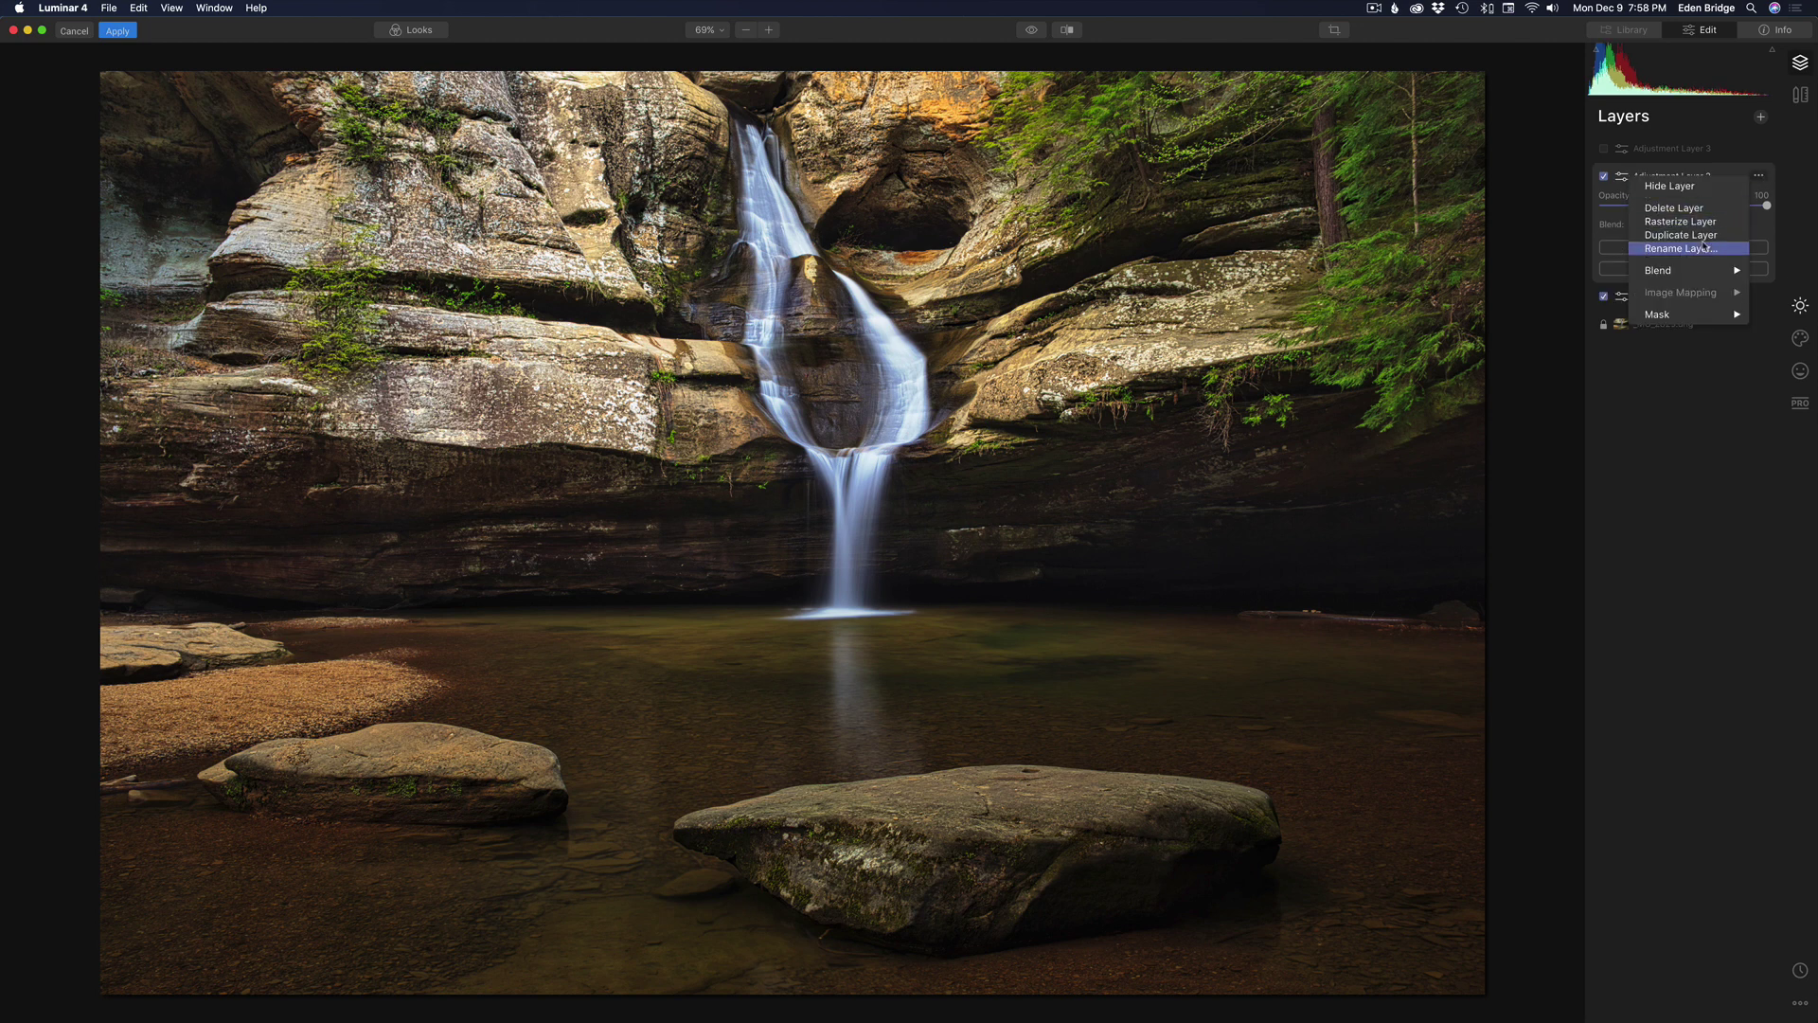
{"action": "left_click", "coordinate": [1703, 249]}
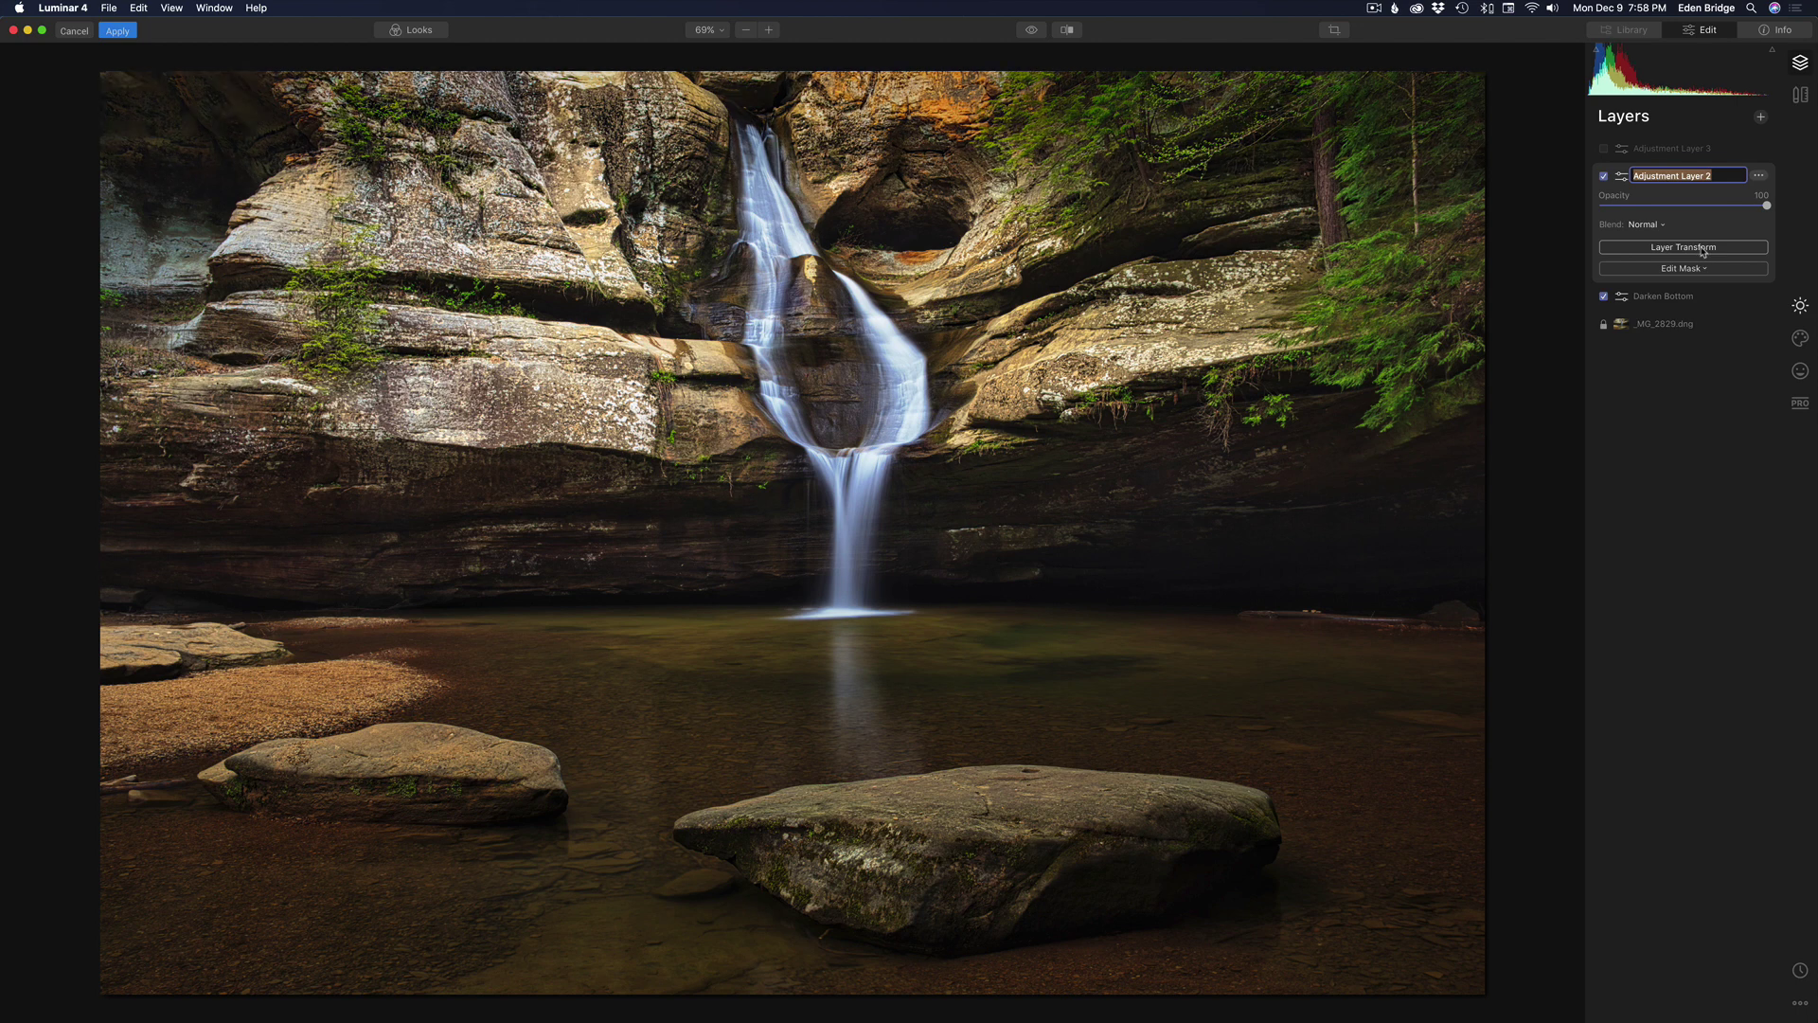
{"action": "type", "text": "Darken Top"}
{"action": "key", "text": "Return"}
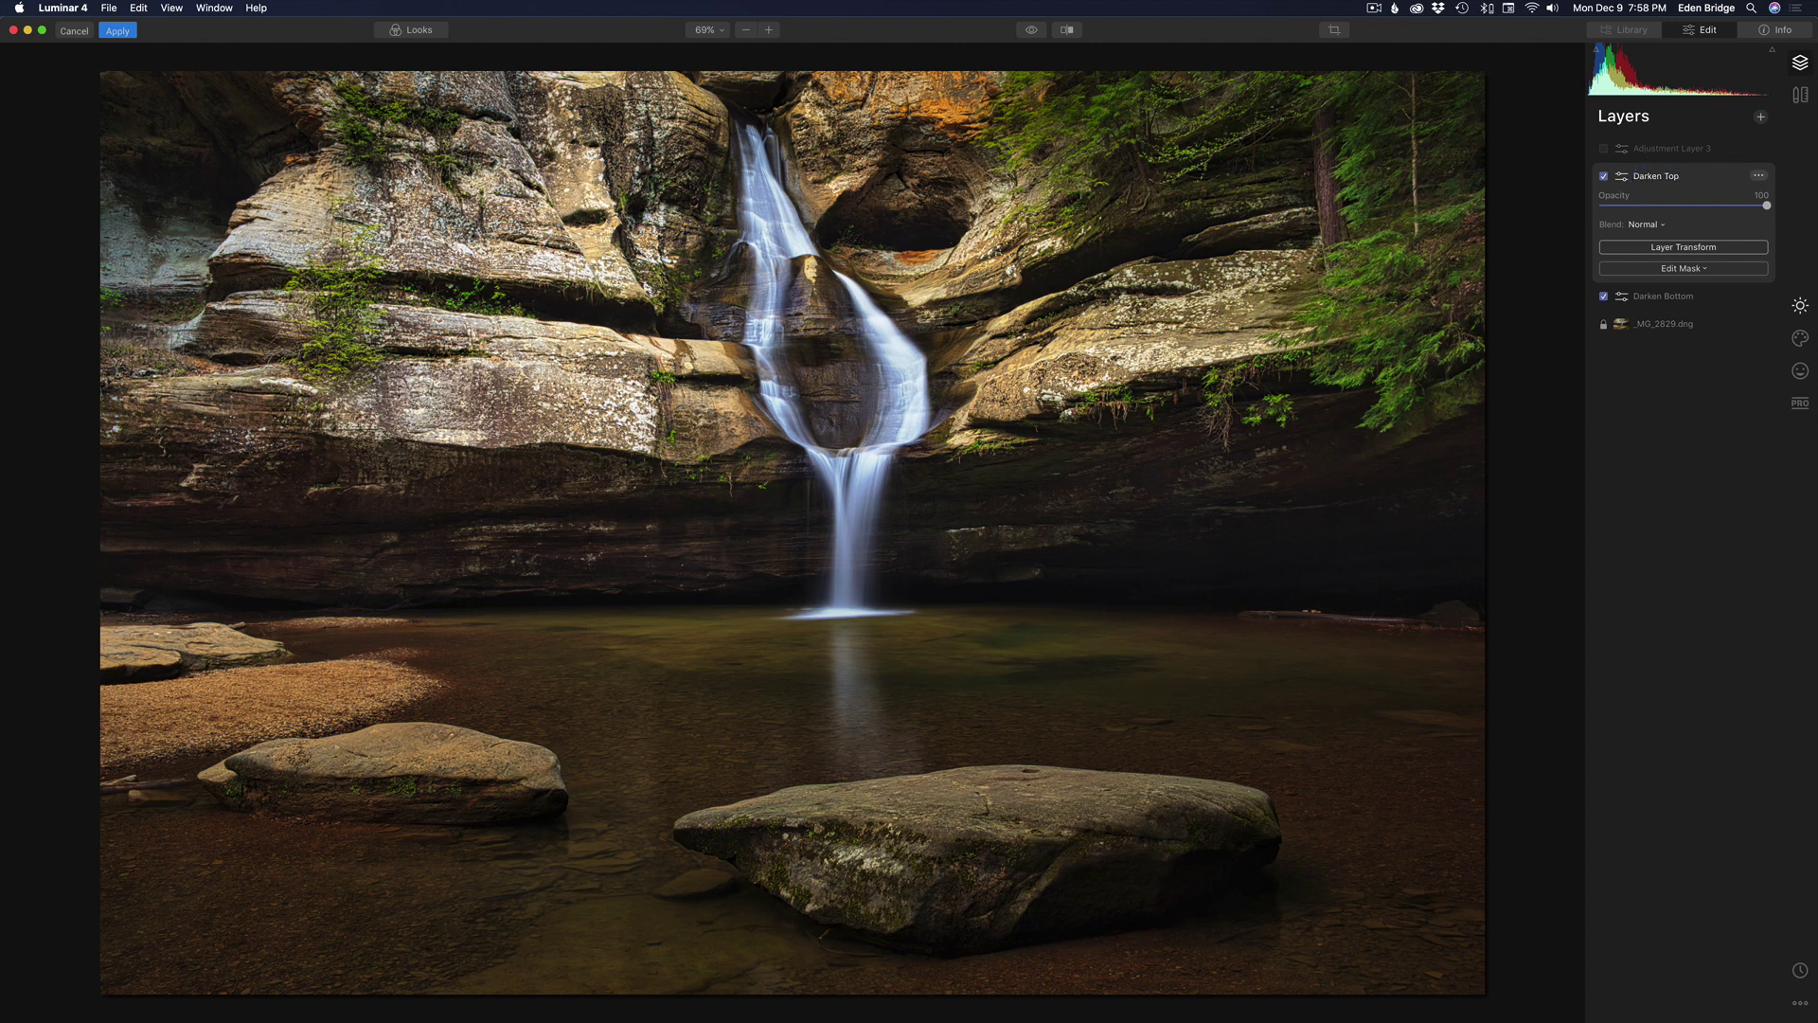
Step: Show Adjustment Layer 3 again and rename it "Darken Left Side"
{"action": "left_click", "coordinate": [1607, 150]}
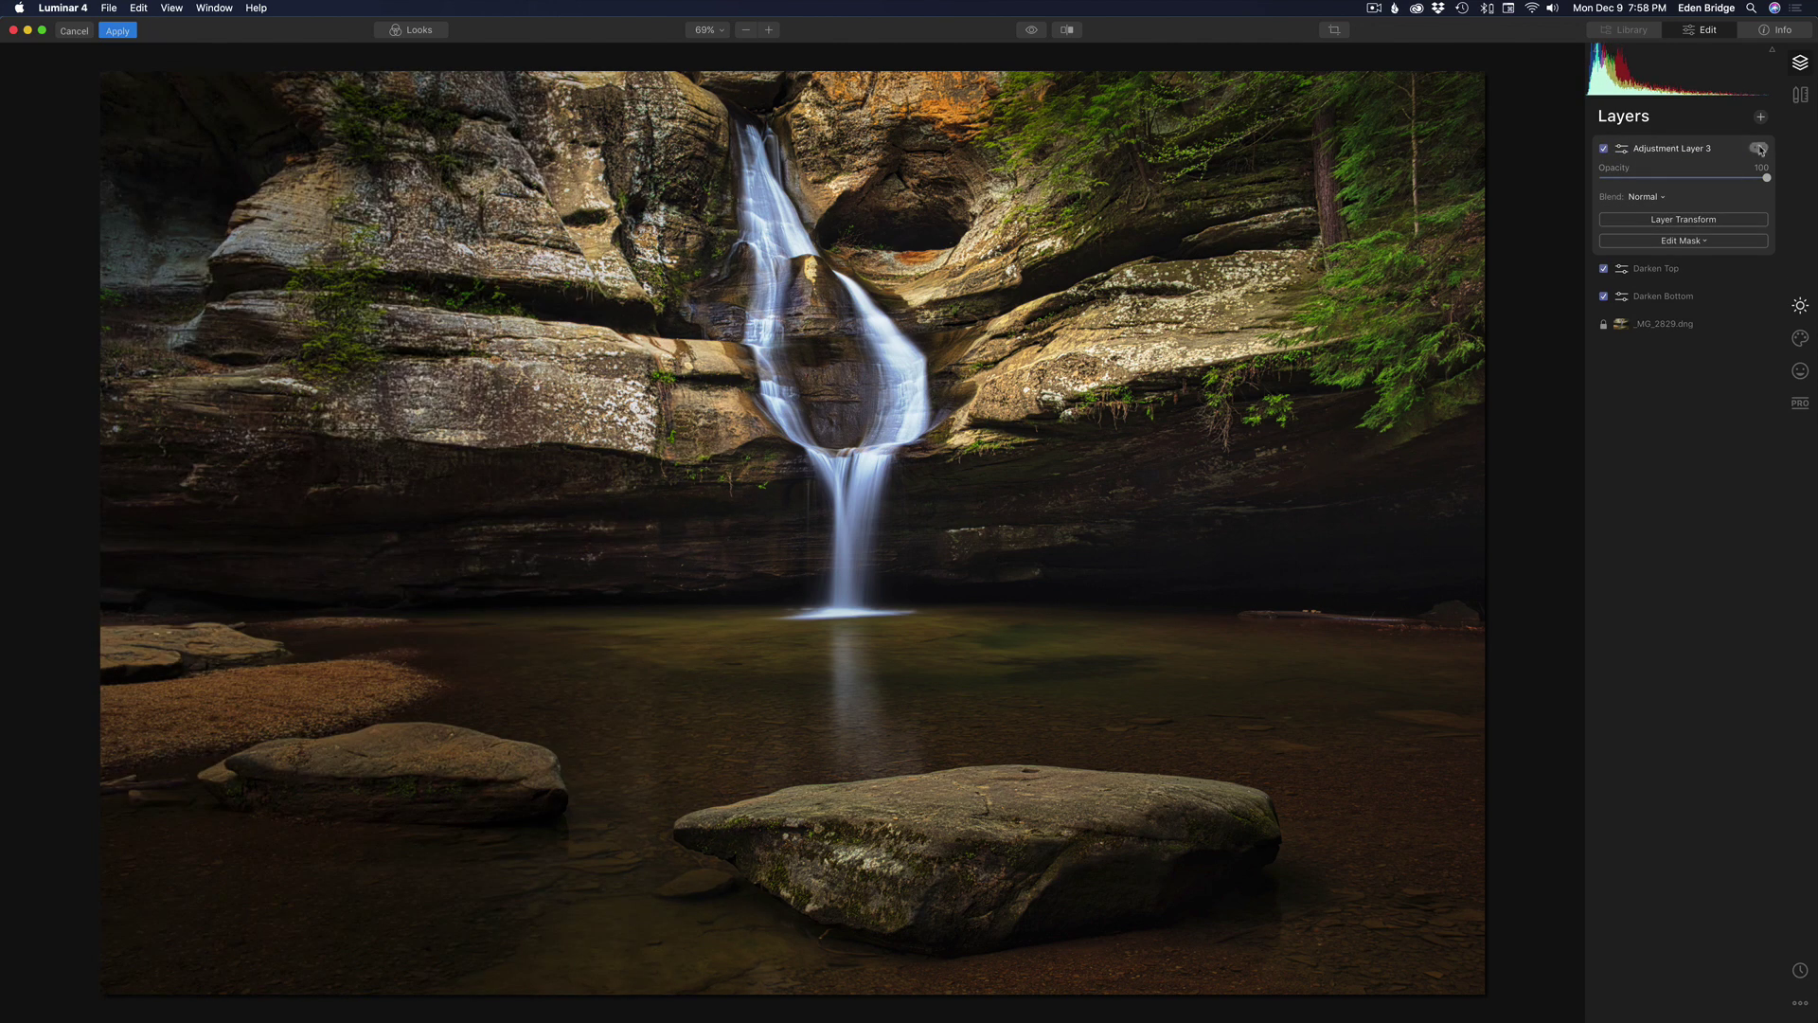
{"action": "left_click", "coordinate": [1760, 148]}
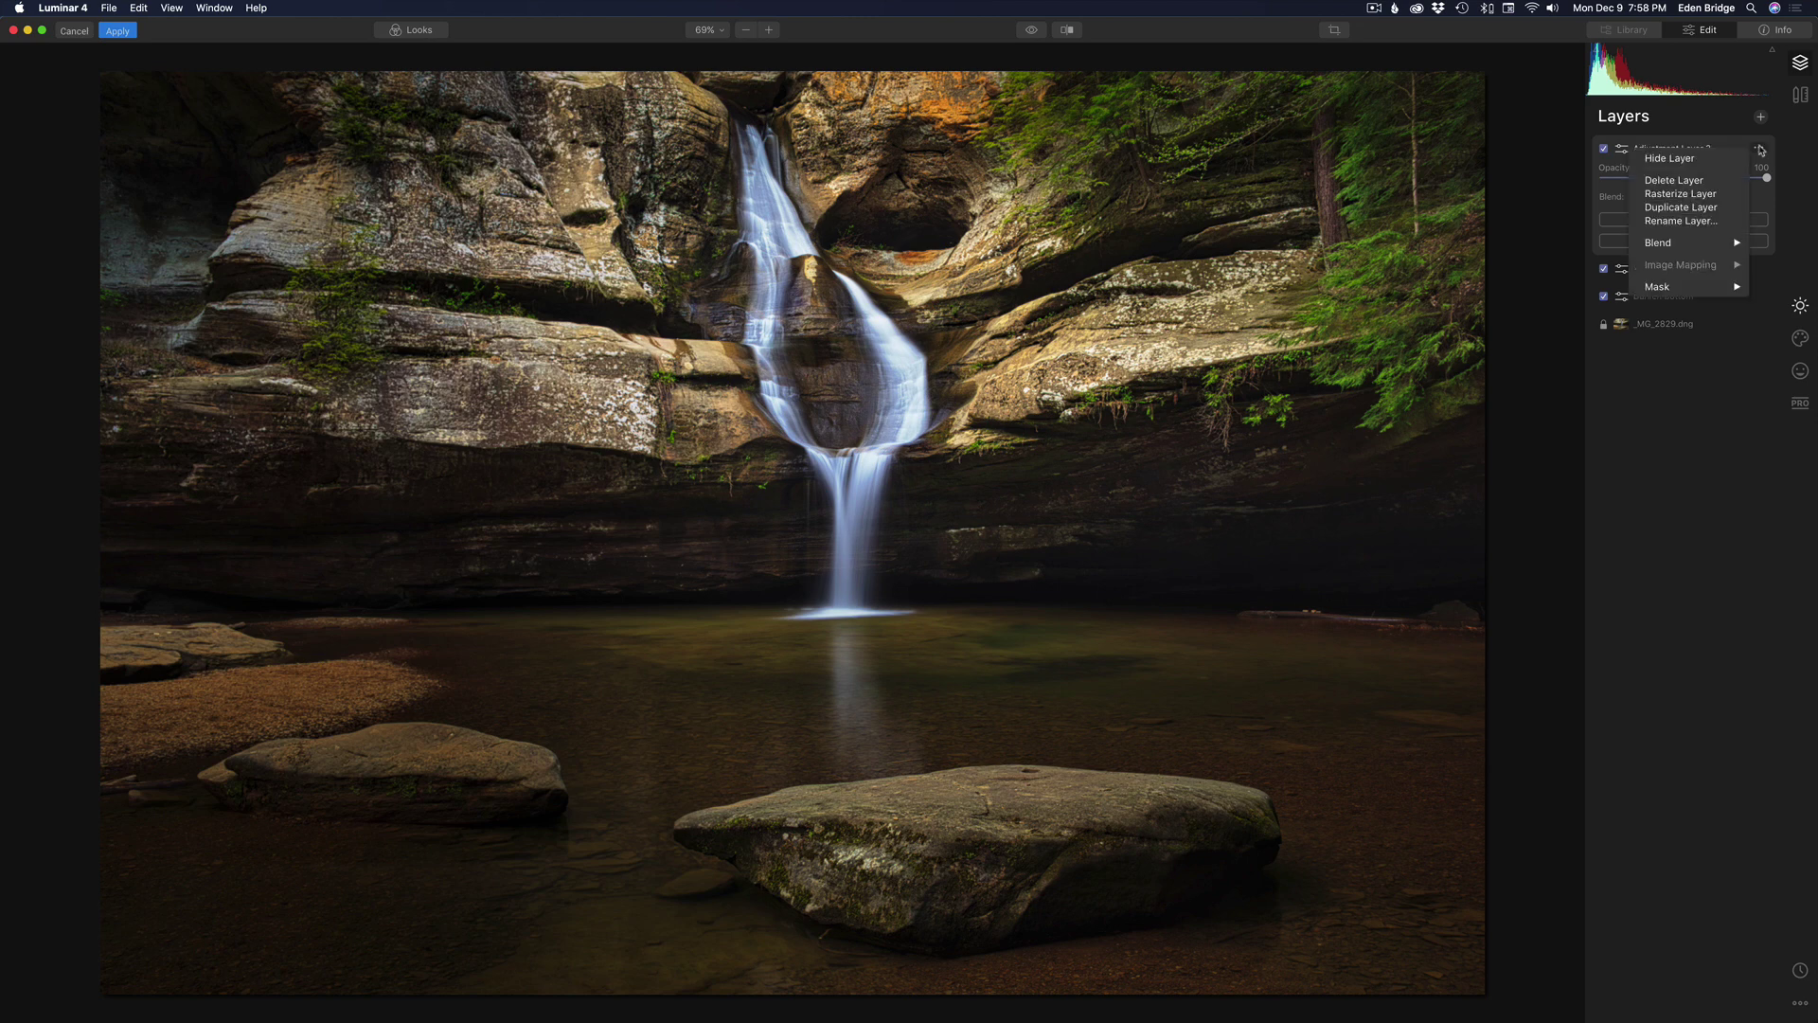
{"action": "left_click", "coordinate": [1681, 220]}
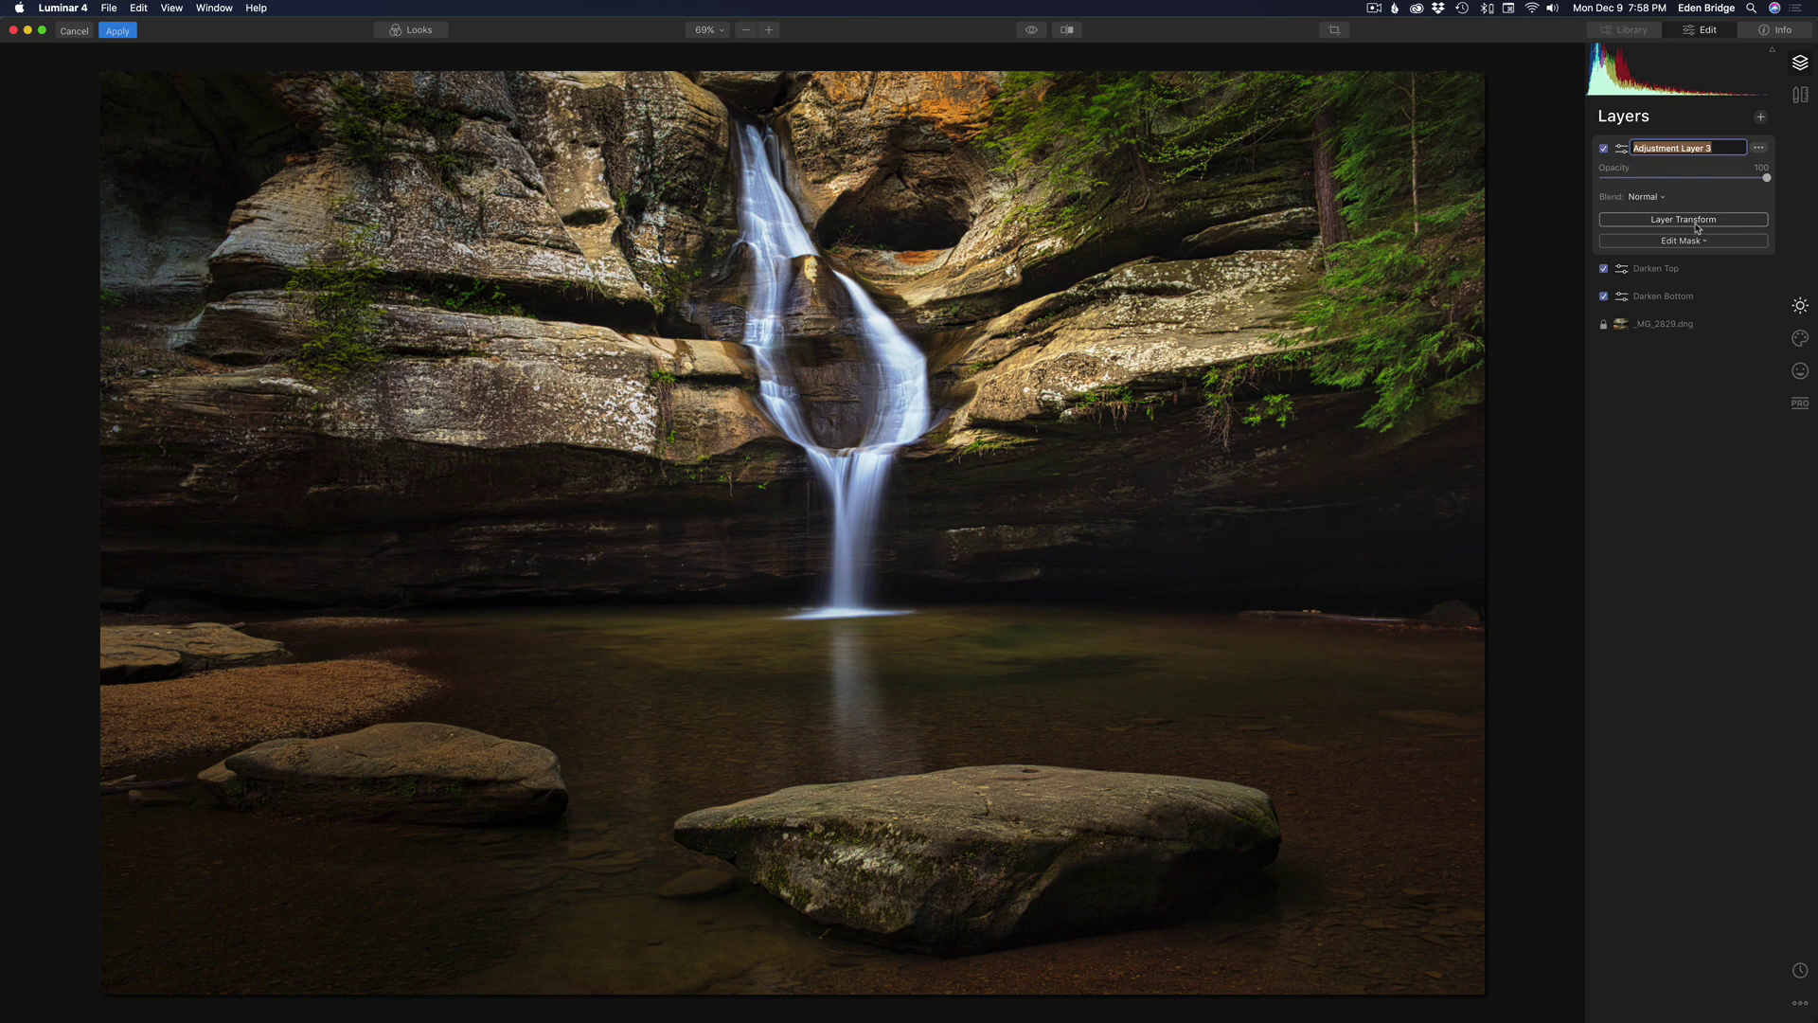
{"action": "type", "text": "D"}
{"action": "key", "text": "BackSpace"}
{"action": "key", "text": "BackSpace"}
{"action": "type", "text": "Le"}
{"action": "type", "text": "ft Side"}
{"action": "key", "text": "Return"}
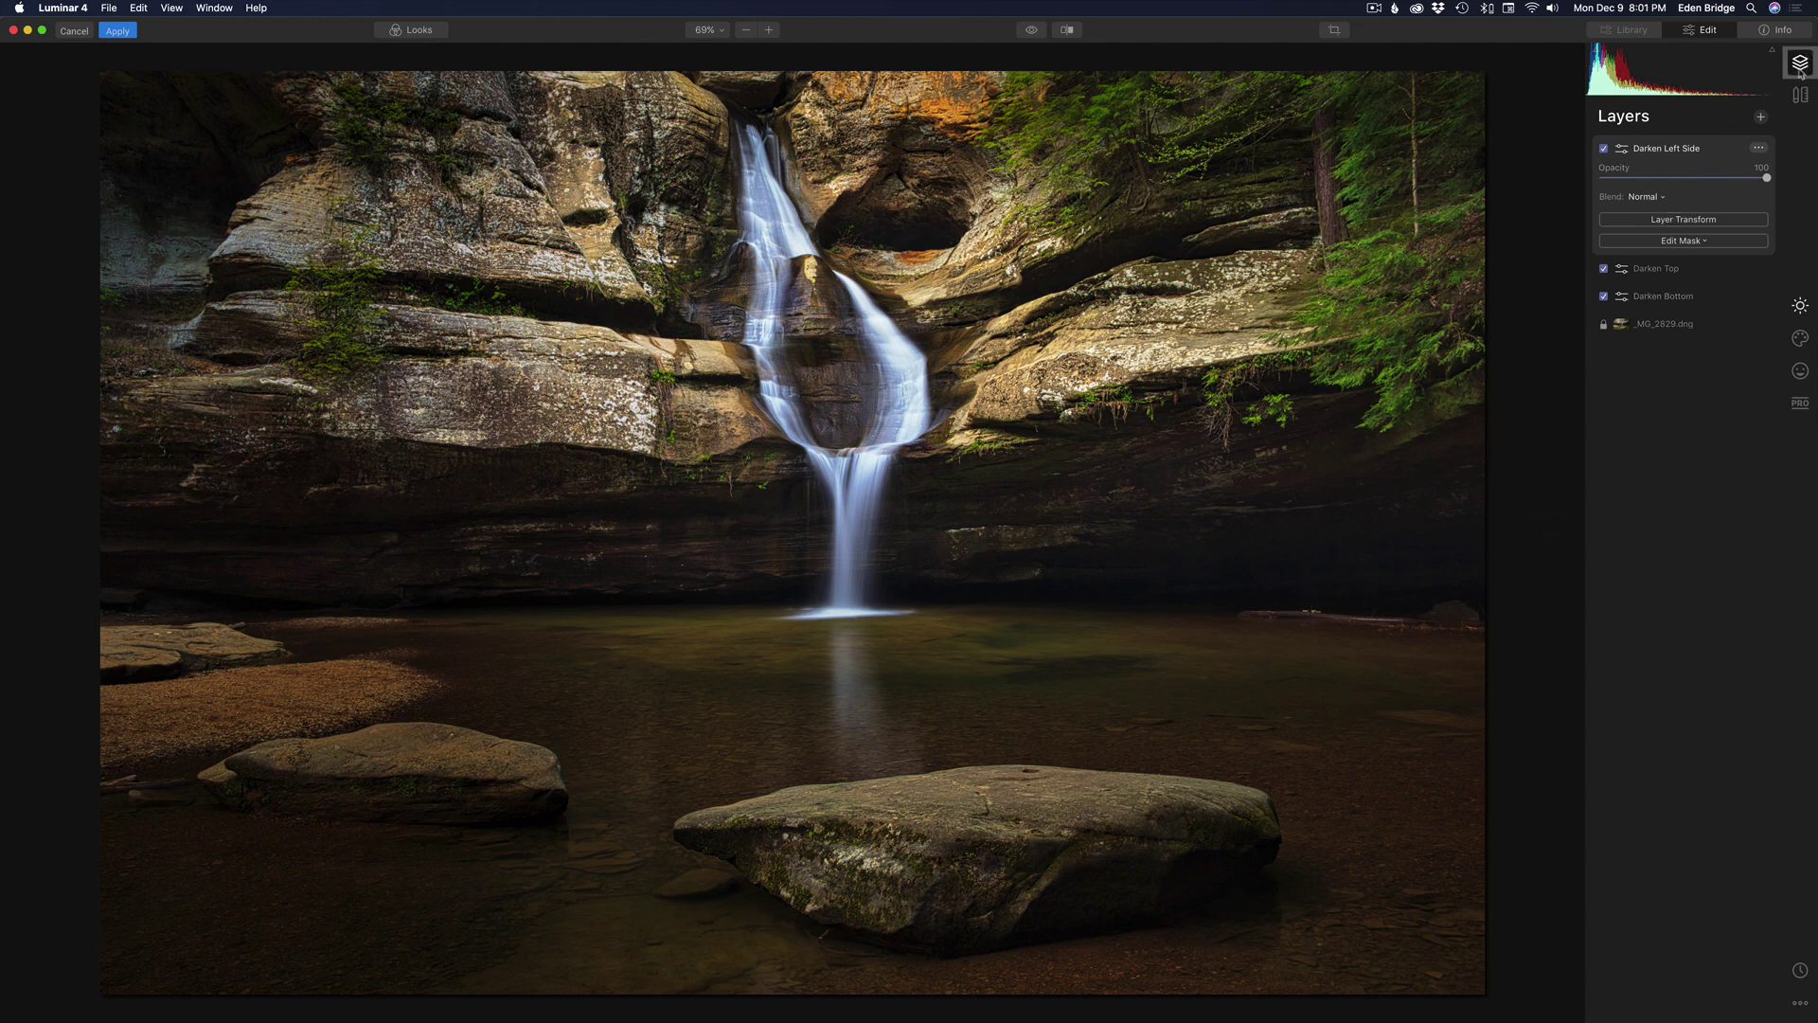
Step: Add a new adjustment layer above Darken Left Side and start painting with its Dodge & Burn filter
{"action": "left_click", "coordinate": [1761, 117]}
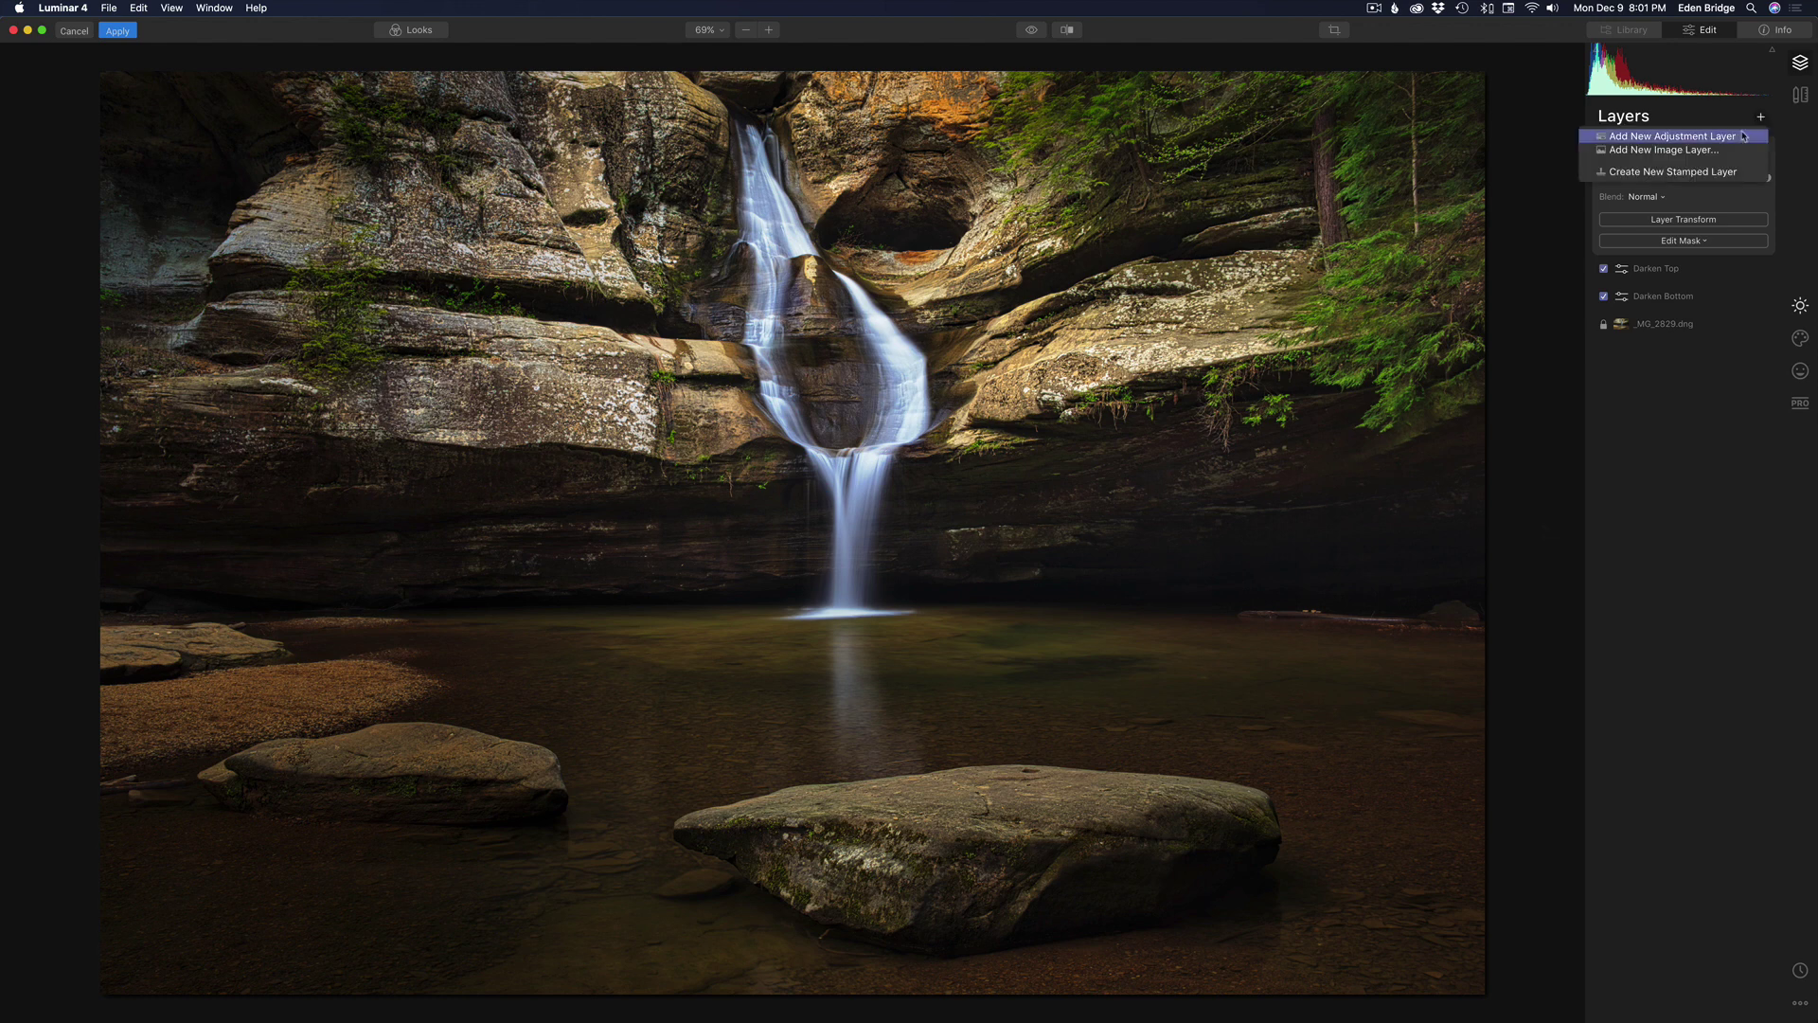
{"action": "left_click", "coordinate": [1698, 136]}
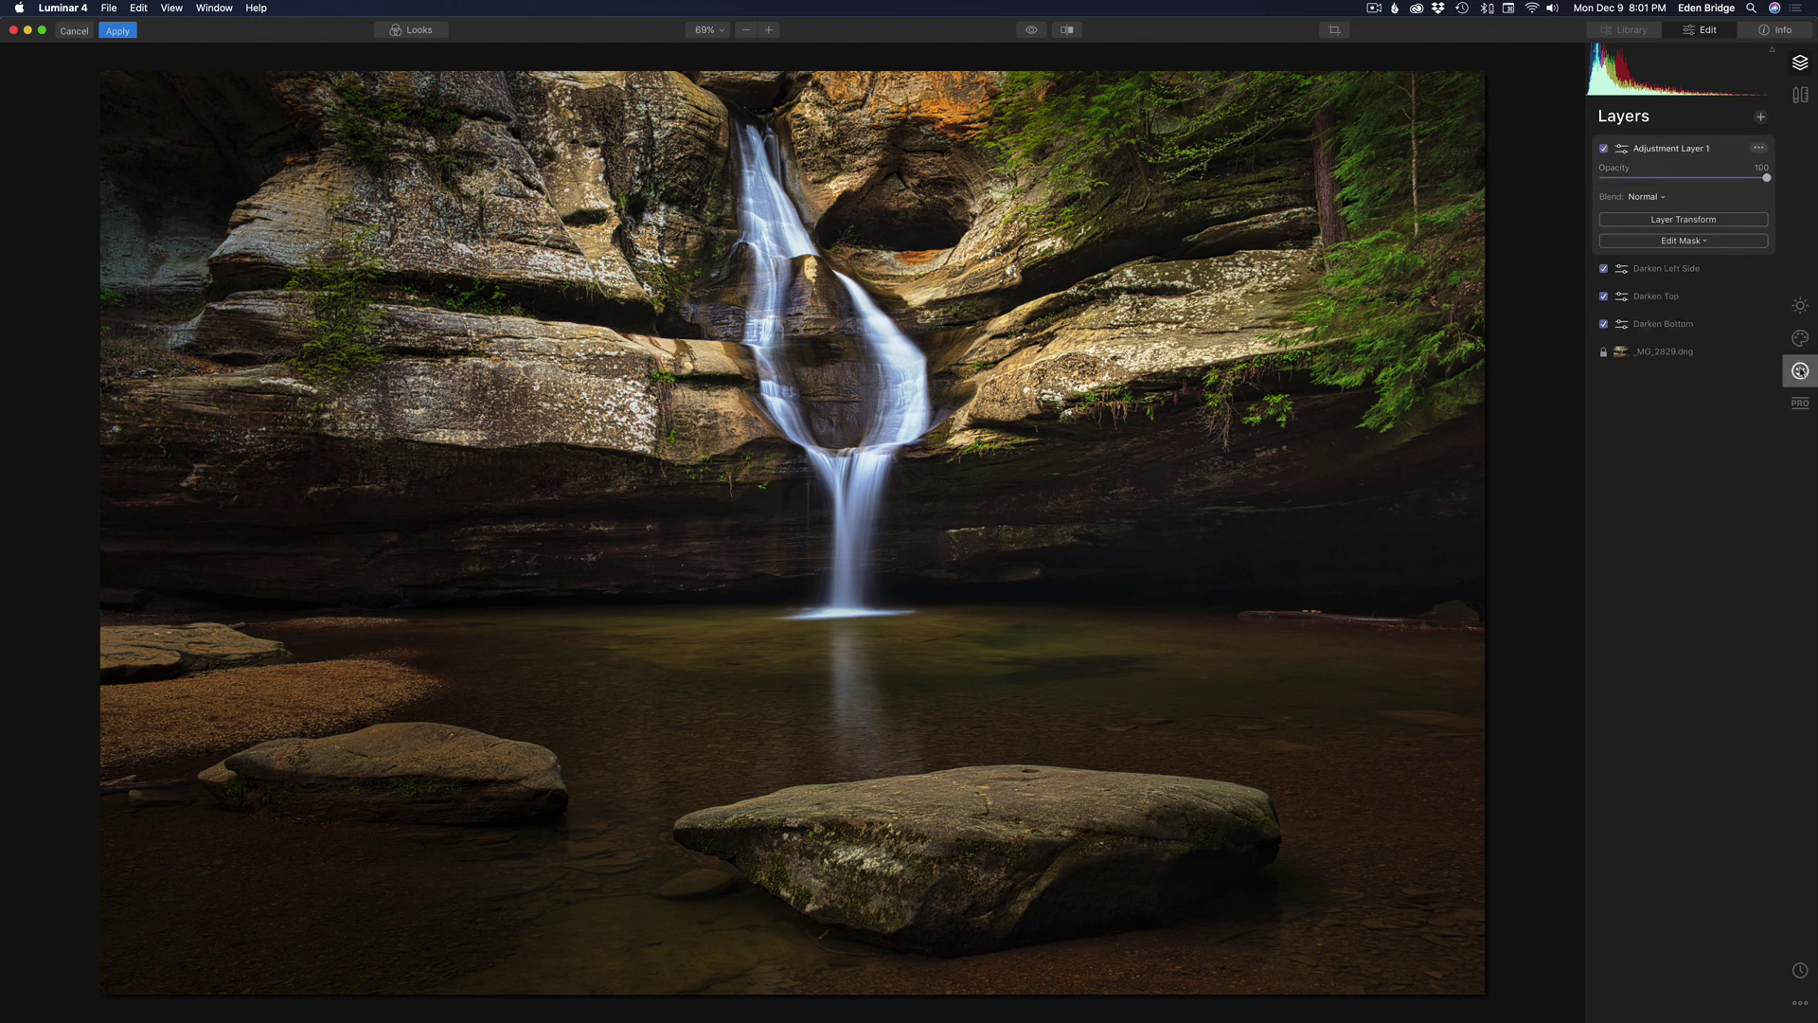
{"action": "left_click", "coordinate": [1801, 403]}
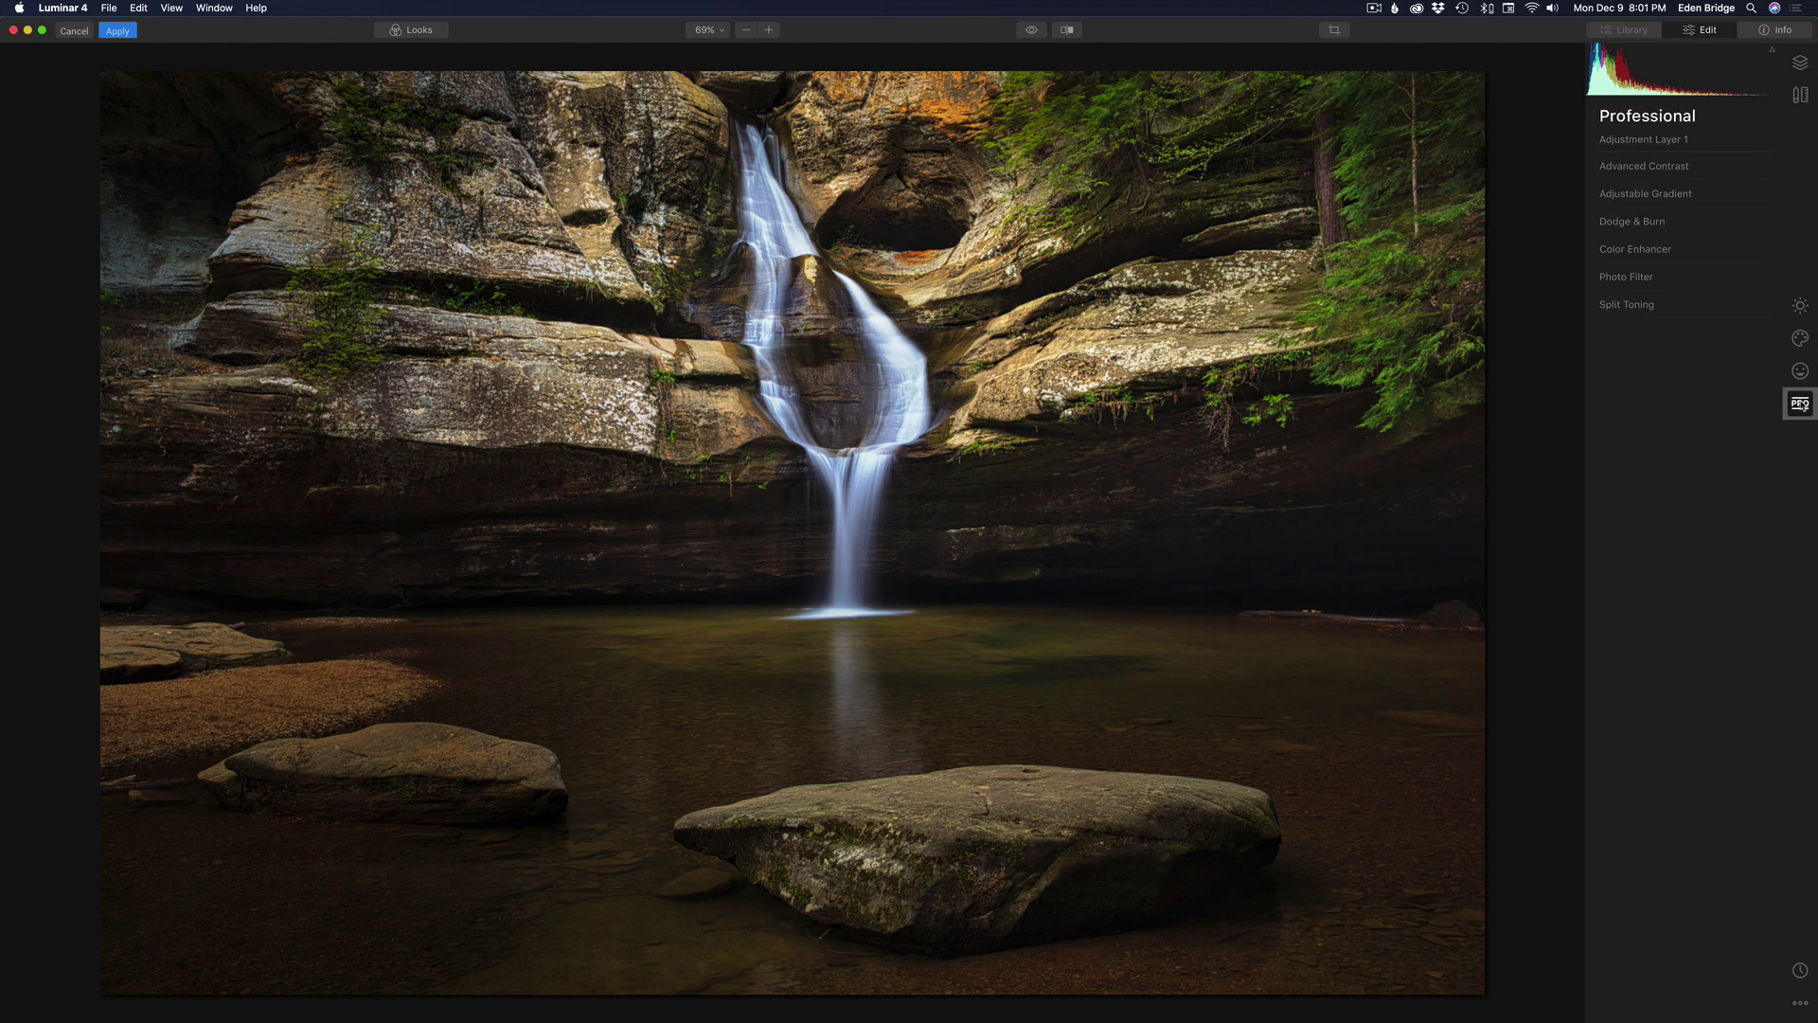
{"action": "left_click", "coordinate": [1659, 222]}
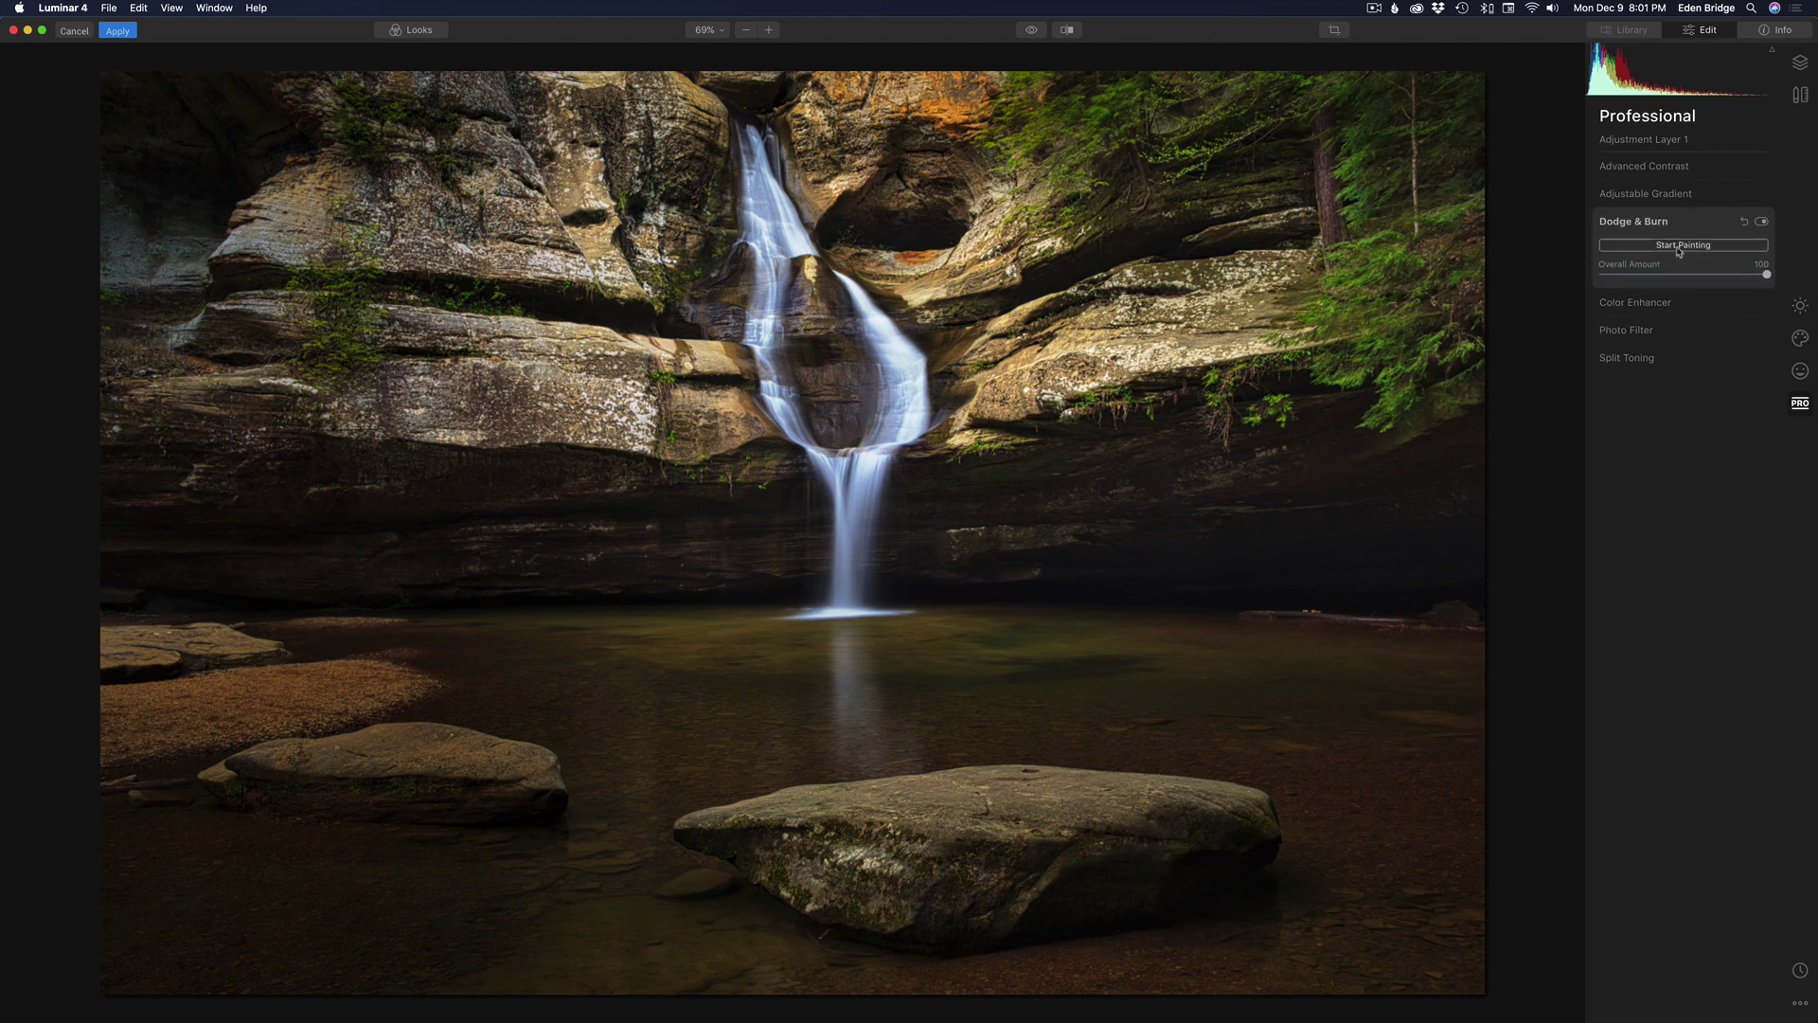
{"action": "left_click", "coordinate": [1681, 245]}
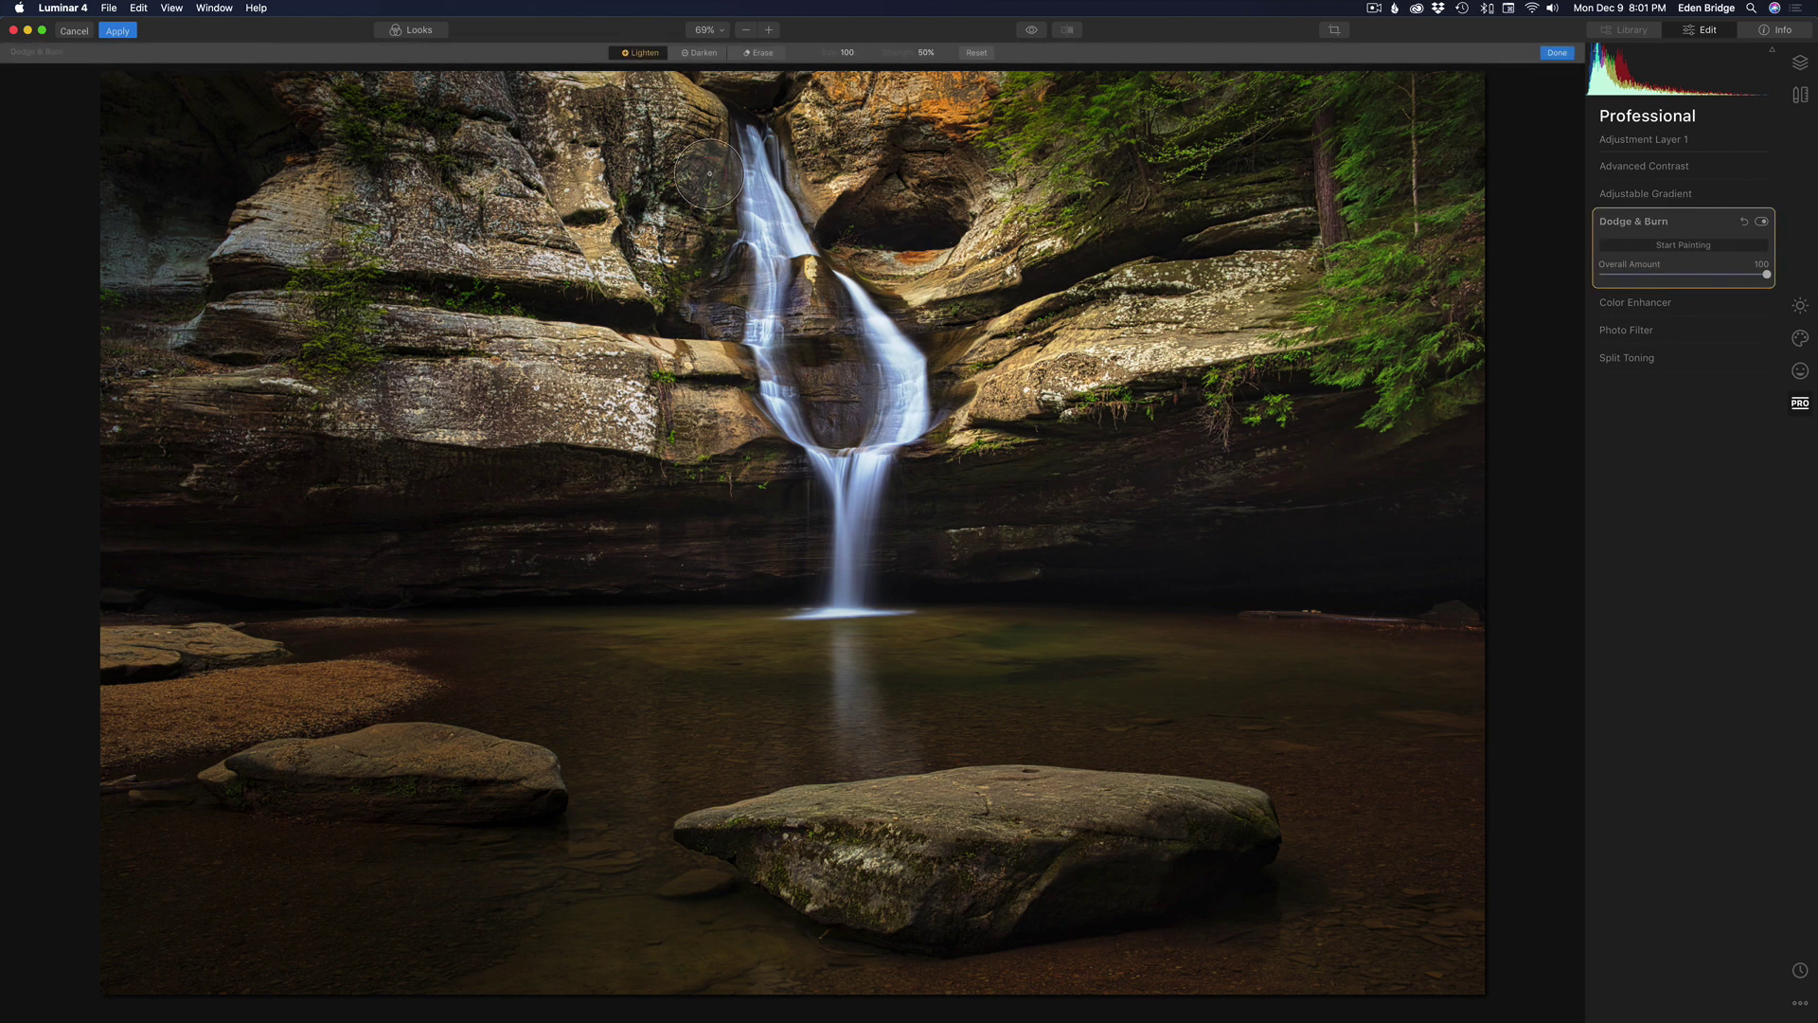
Step: Darken bright areas starting on the large foreground rock using a size 76 Dodge & Burn brush, at 14% and 5% strength
{"action": "left_click", "coordinate": [701, 53]}
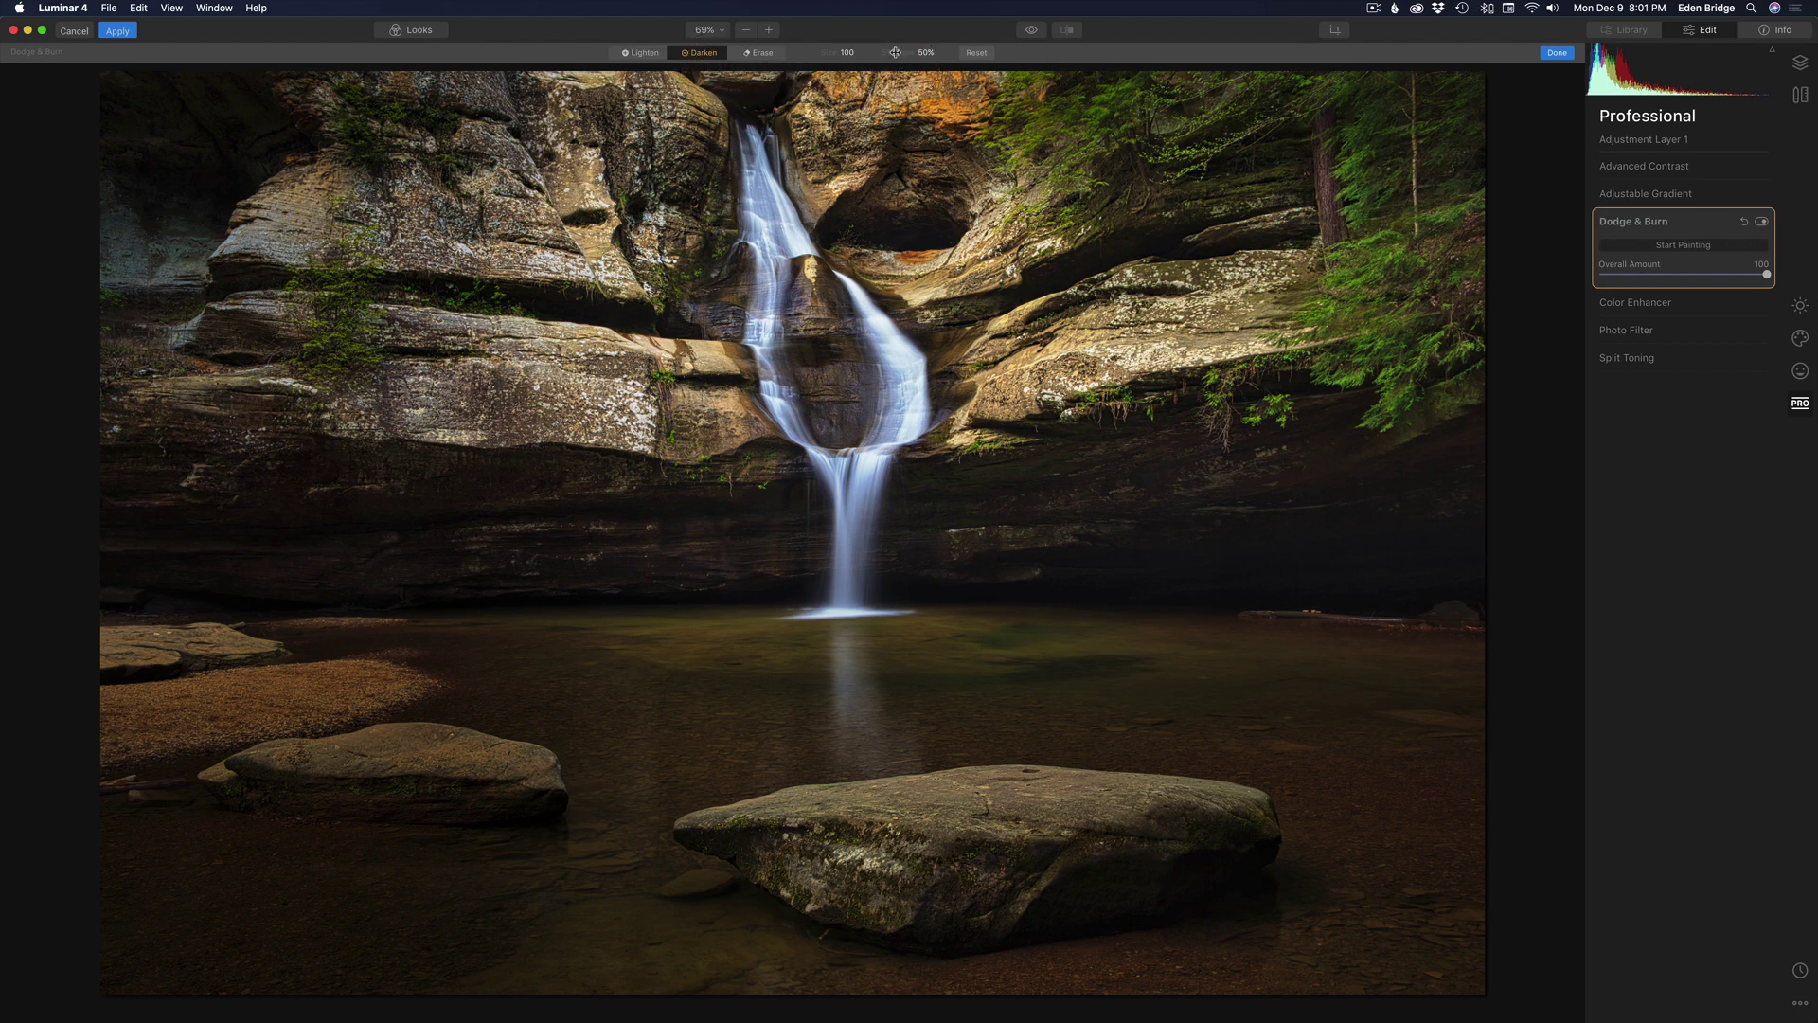
{"action": "left_click_drag", "start_coordinate": [895, 53], "coordinate": [871, 53]}
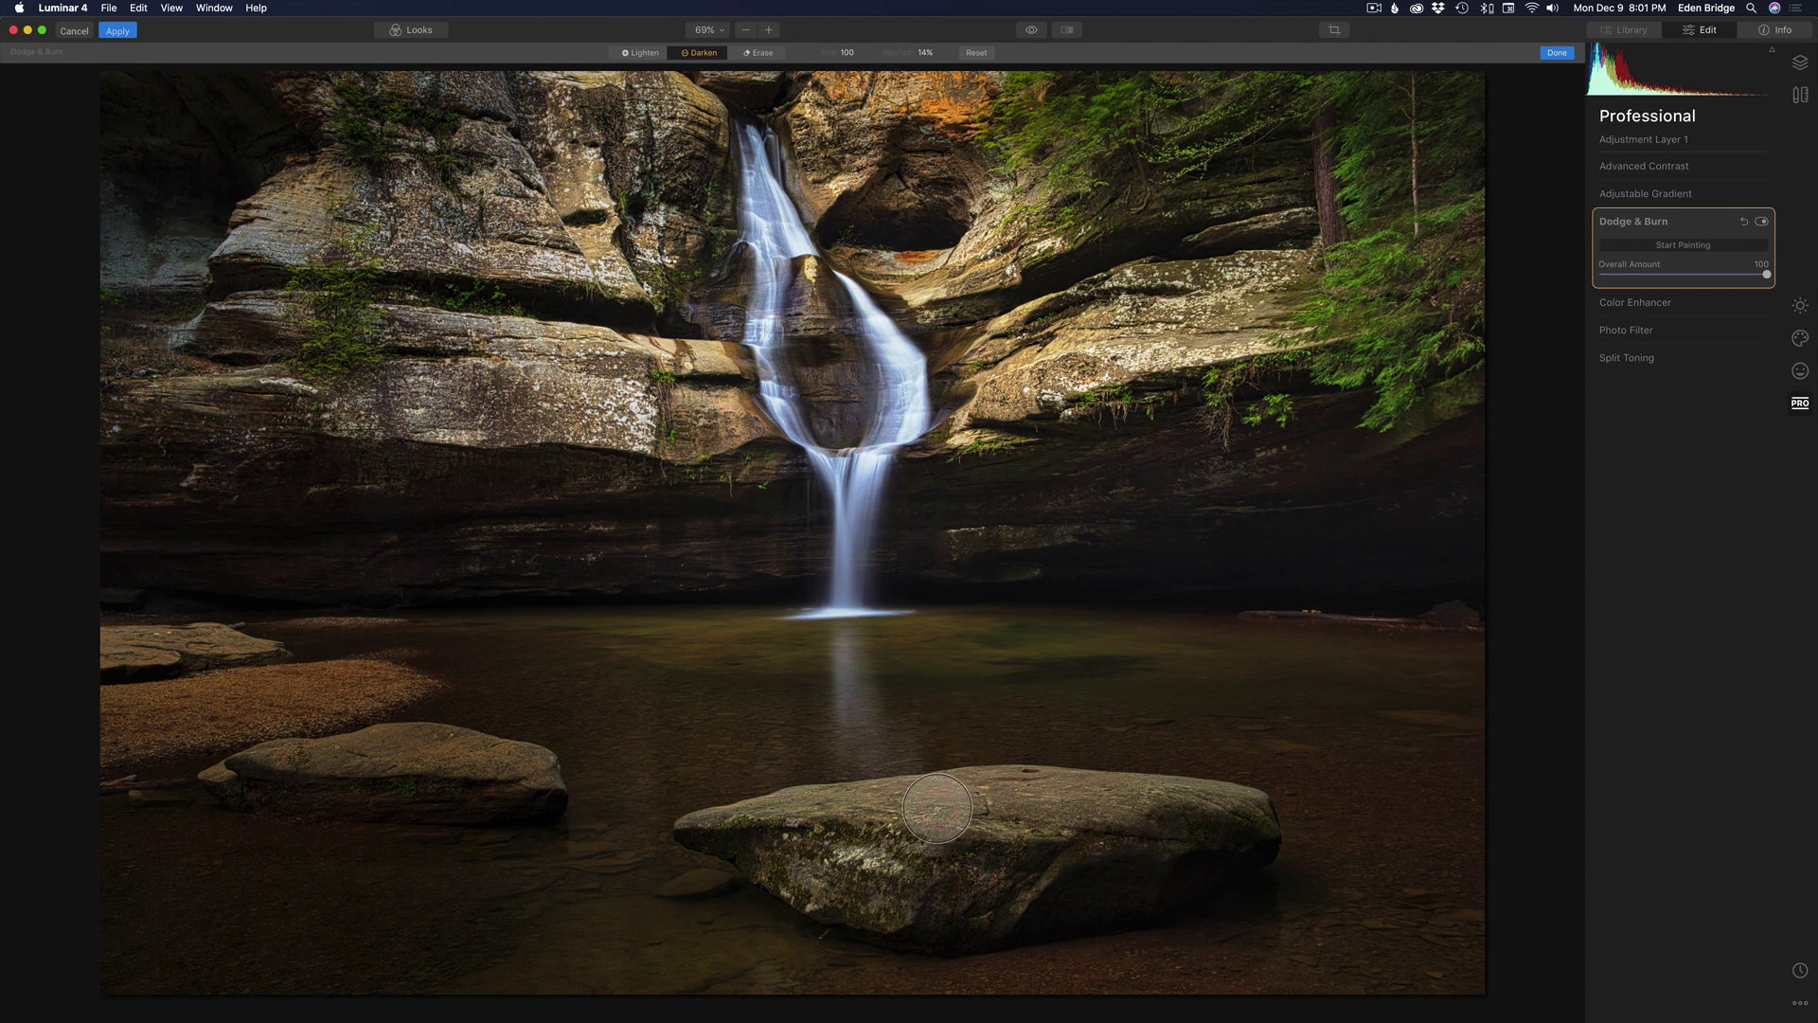
{"action": "key", "text": "bracketleft"}
{"action": "key", "text": "bracketleft"}
{"action": "key", "text": "bracketleft"}
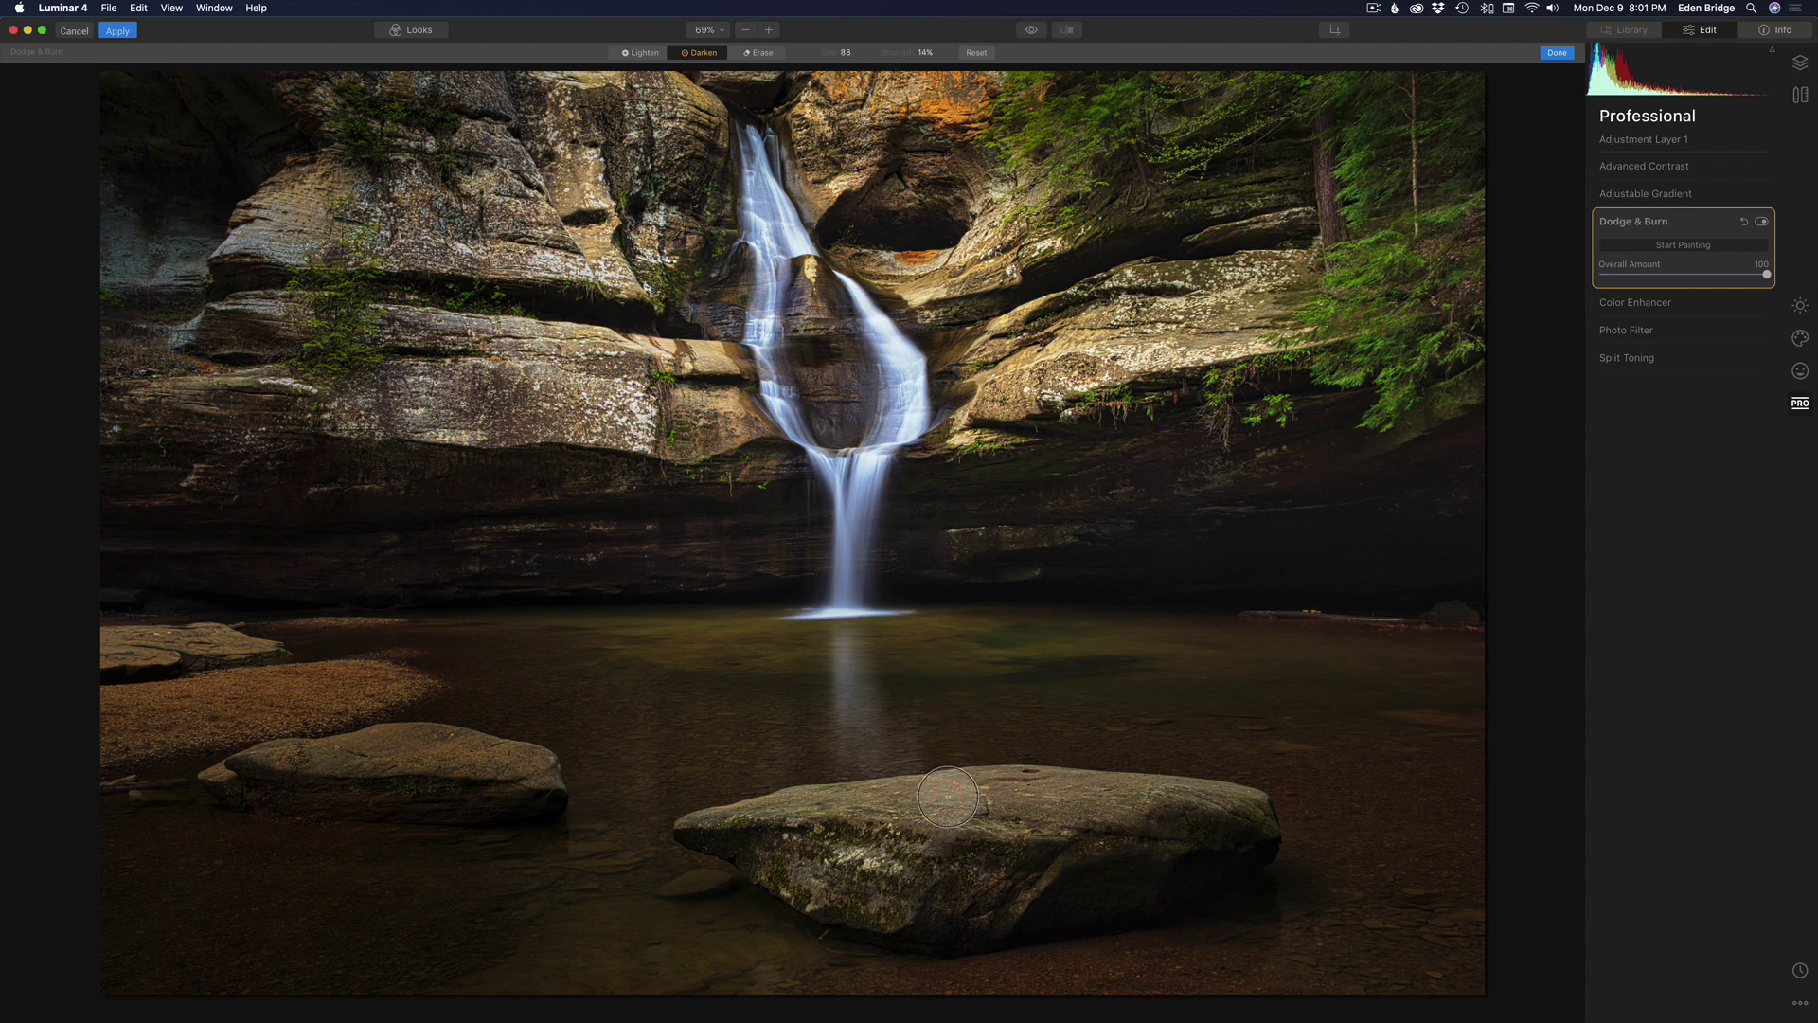
{"action": "mouse_move", "coordinate": [768, 826]}
{"action": "left_mouse_down"}
{"action": "mouse_move", "coordinate": [712, 827]}
{"action": "mouse_move", "coordinate": [1019, 785]}
{"action": "mouse_move", "coordinate": [1267, 814]}
{"action": "mouse_move", "coordinate": [744, 816]}
{"action": "mouse_move", "coordinate": [1048, 857]}
{"action": "mouse_move", "coordinate": [752, 842]}
{"action": "mouse_move", "coordinate": [766, 869]}
{"action": "mouse_move", "coordinate": [871, 887]}
{"action": "mouse_move", "coordinate": [1025, 882]}
{"action": "mouse_move", "coordinate": [907, 901]}
{"action": "mouse_move", "coordinate": [824, 864]}
{"action": "mouse_move", "coordinate": [1035, 853]}
{"action": "mouse_move", "coordinate": [886, 885]}
{"action": "mouse_move", "coordinate": [741, 857]}
{"action": "mouse_move", "coordinate": [895, 878]}
{"action": "mouse_move", "coordinate": [1250, 809]}
{"action": "mouse_move", "coordinate": [1147, 799]}
{"action": "mouse_move", "coordinate": [1057, 818]}
{"action": "left_mouse_up"}
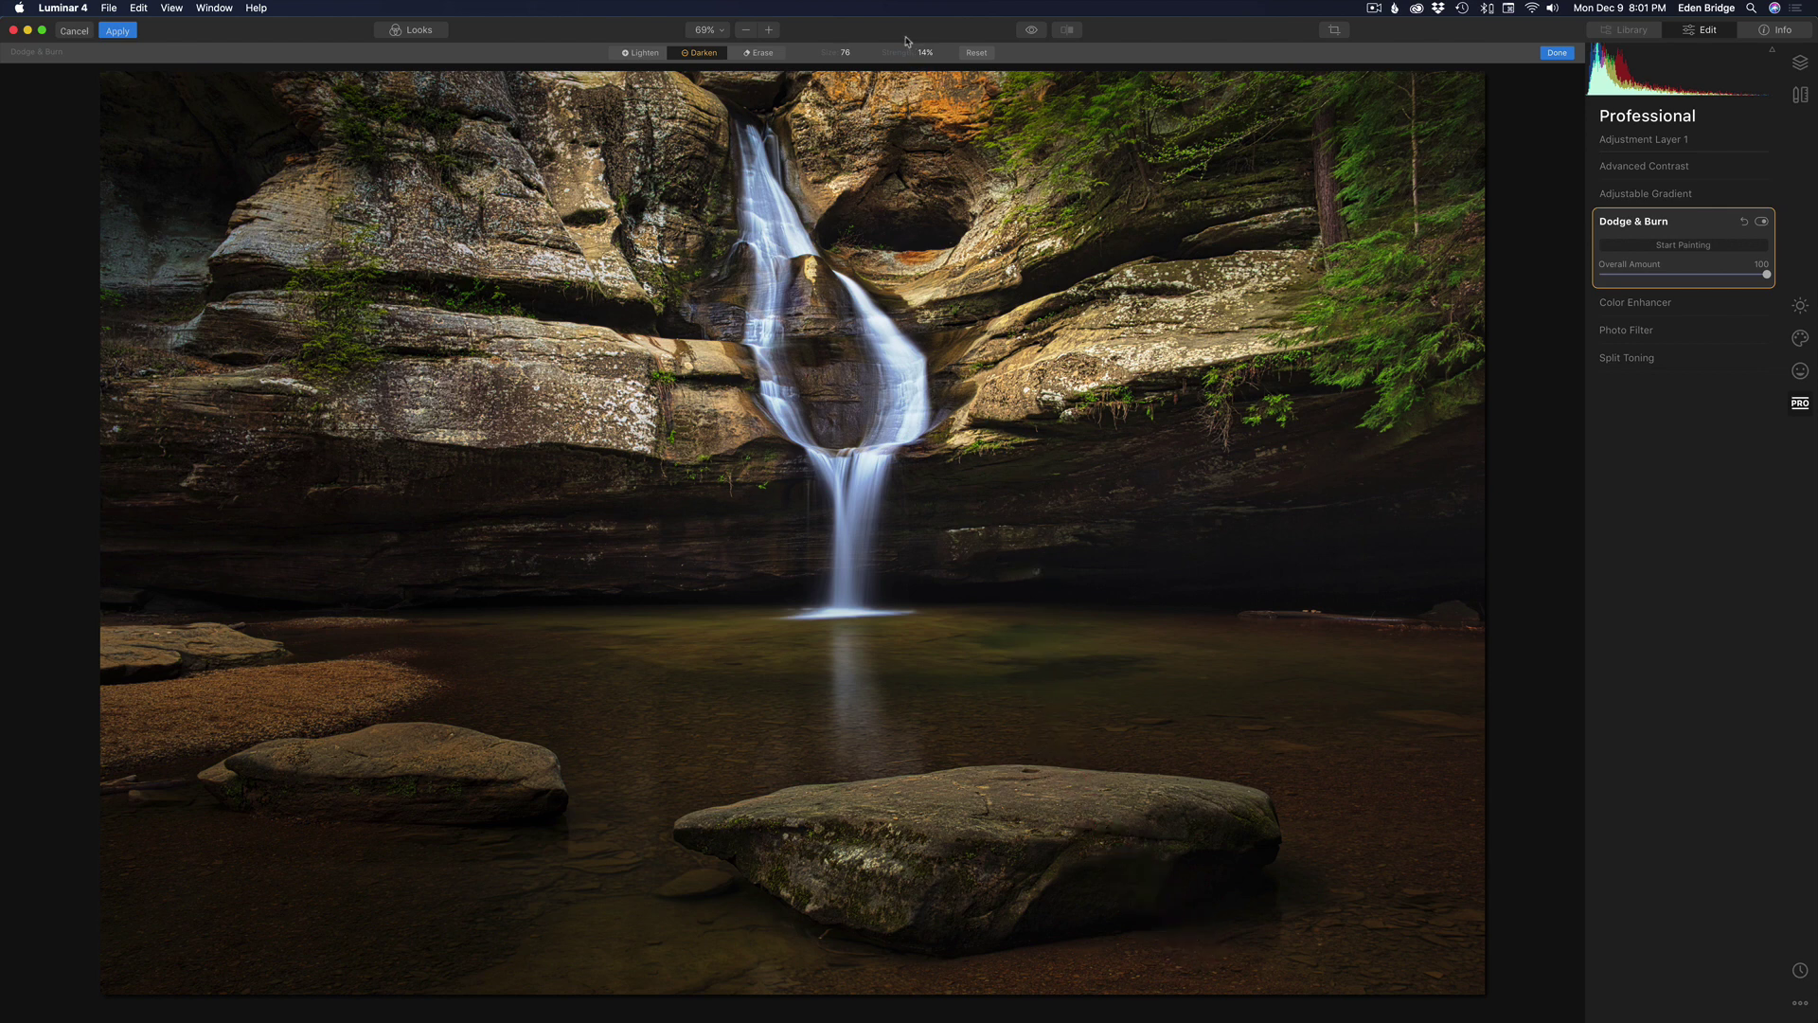
{"action": "left_click_drag", "start_coordinate": [900, 53], "coordinate": [893, 53]}
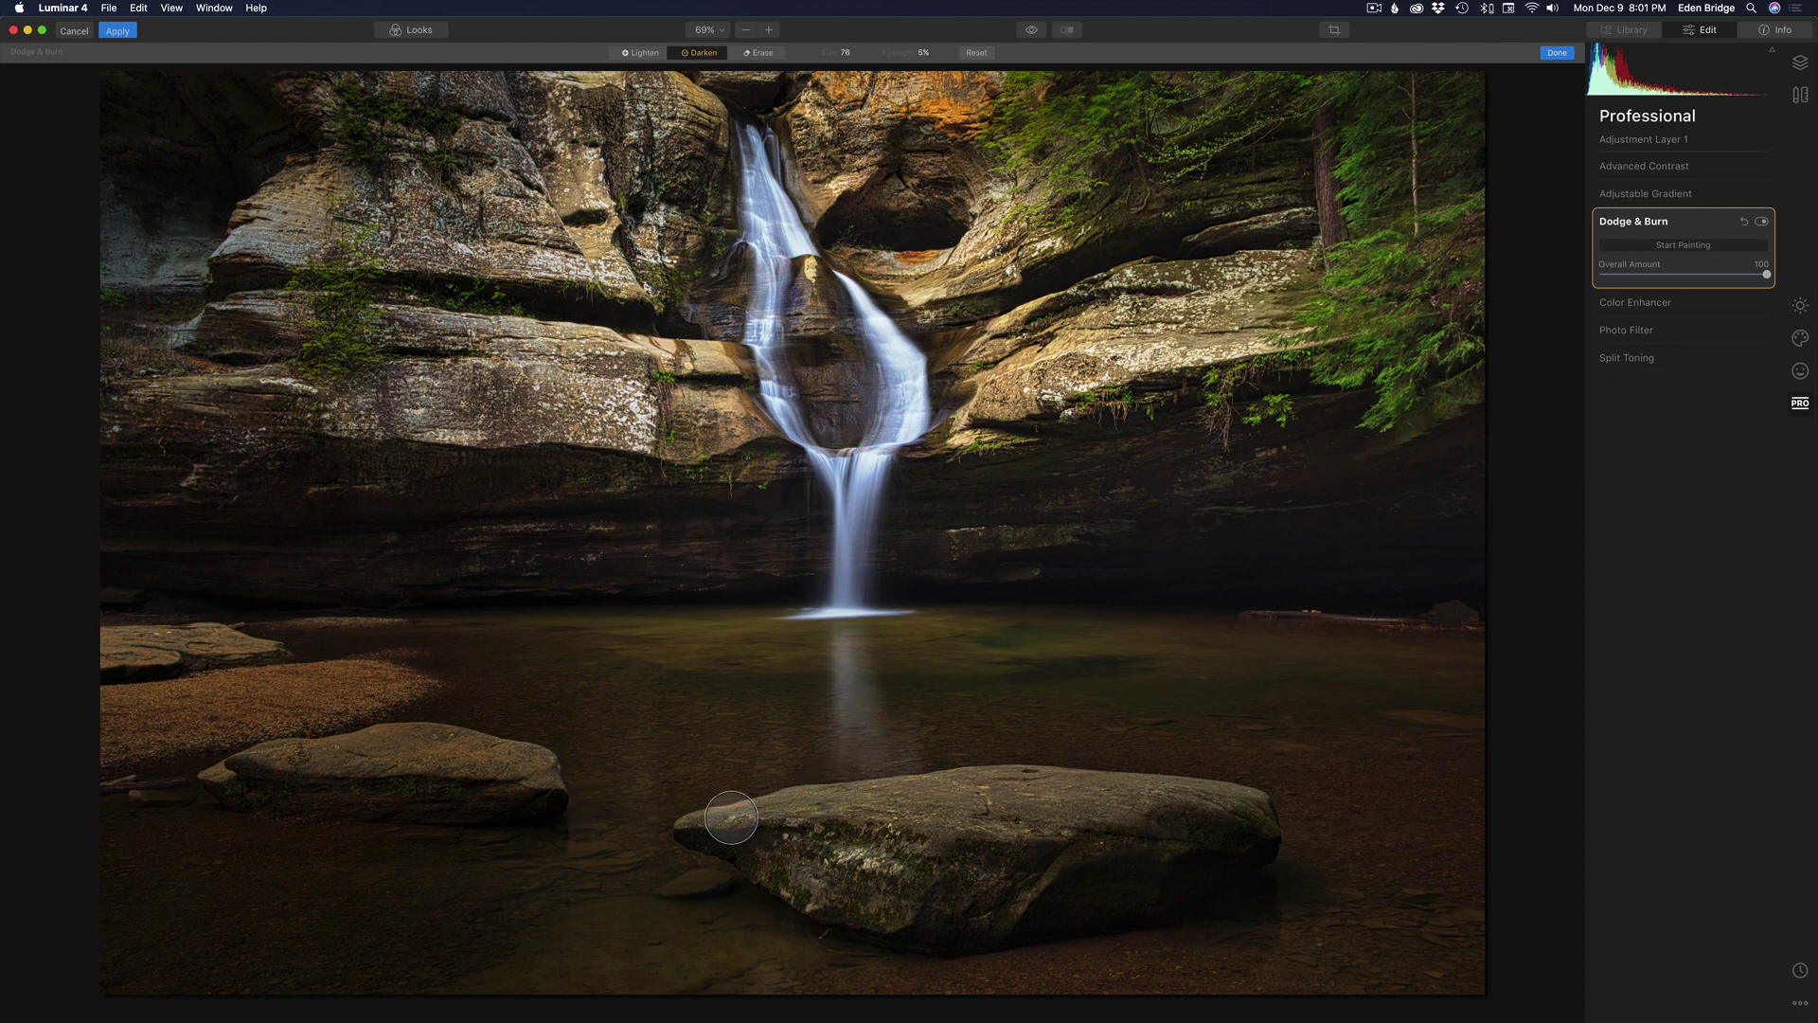
{"action": "mouse_move", "coordinate": [731, 817]}
{"action": "left_mouse_down"}
{"action": "mouse_move", "coordinate": [991, 792]}
{"action": "mouse_move", "coordinate": [1213, 800]}
{"action": "mouse_move", "coordinate": [1246, 805]}
{"action": "mouse_move", "coordinate": [845, 813]}
{"action": "mouse_move", "coordinate": [1121, 883]}
{"action": "mouse_move", "coordinate": [1309, 890]}
{"action": "mouse_move", "coordinate": [1204, 899]}
{"action": "mouse_move", "coordinate": [1125, 863]}
{"action": "mouse_move", "coordinate": [1055, 781]}
{"action": "mouse_move", "coordinate": [939, 509]}
{"action": "mouse_move", "coordinate": [864, 251]}
{"action": "mouse_move", "coordinate": [887, 577]}
{"action": "mouse_move", "coordinate": [869, 404]}
{"action": "mouse_move", "coordinate": [912, 399]}
{"action": "left_mouse_up"}
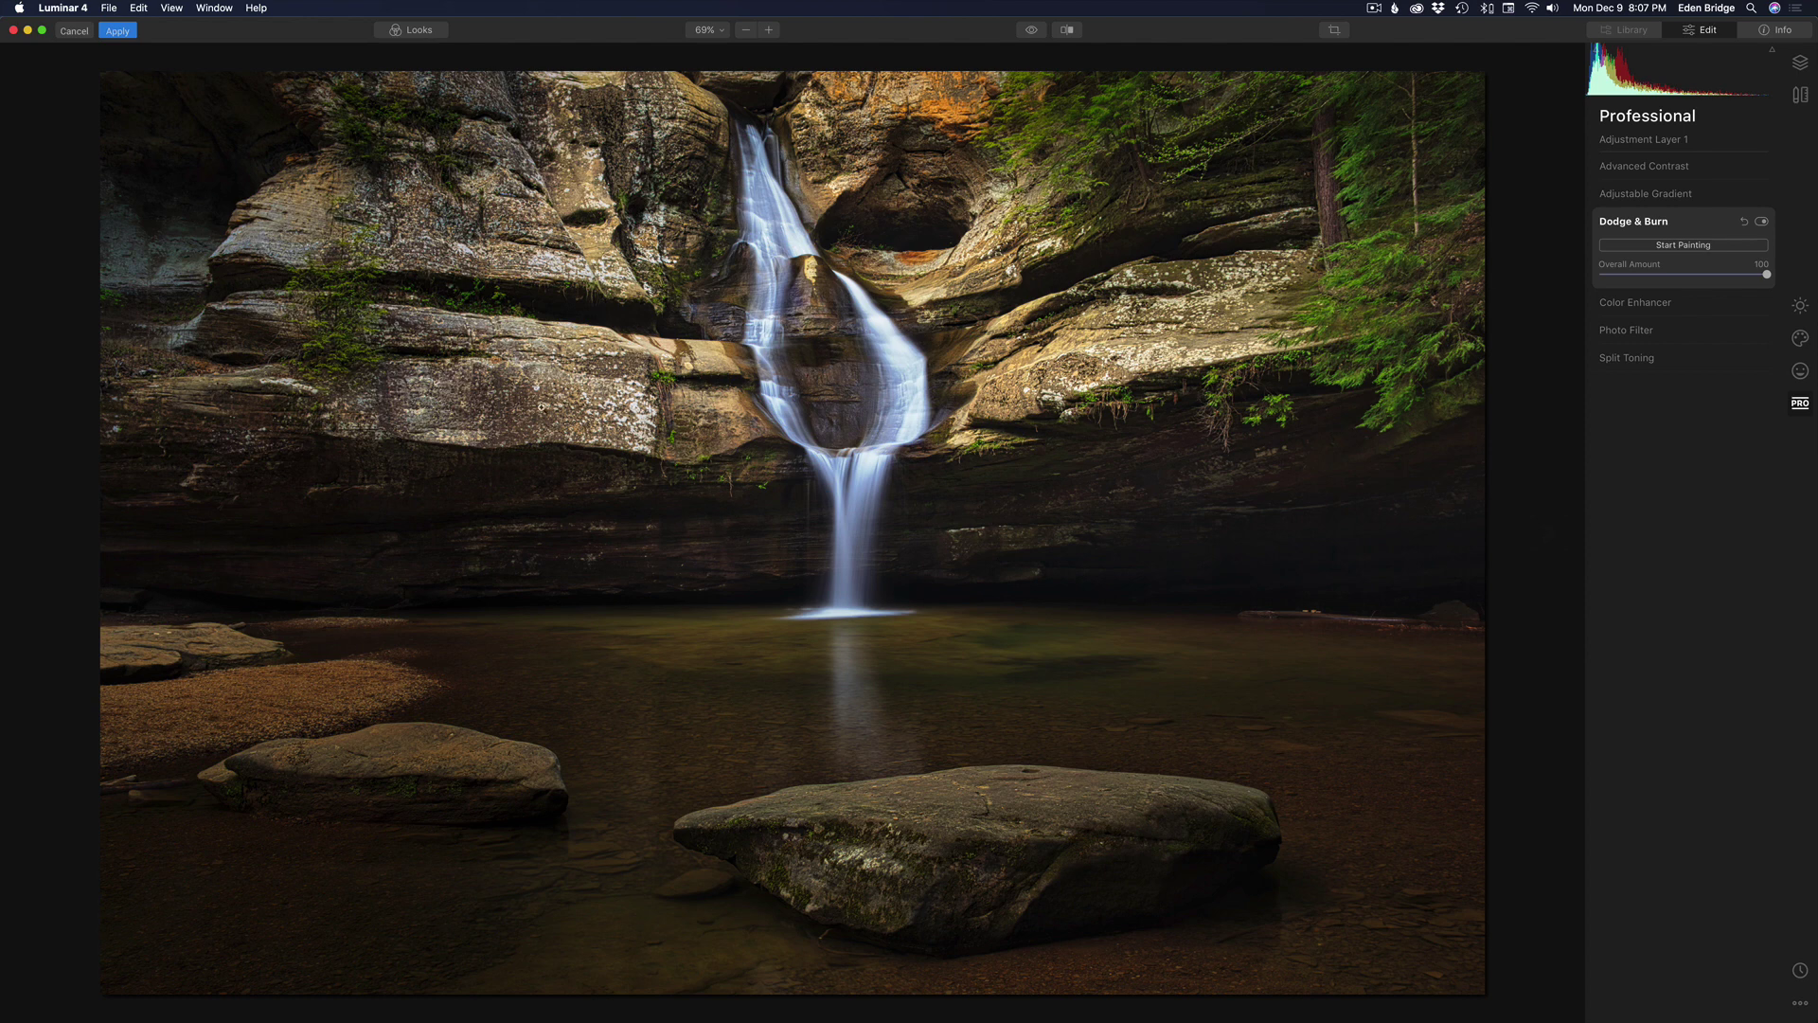
Step: Darken the bright cliff faces beside the waterfall using a Dodge & Burn brush enlarged to size 400 at 5% strength
{"action": "left_click", "coordinate": [1684, 246]}
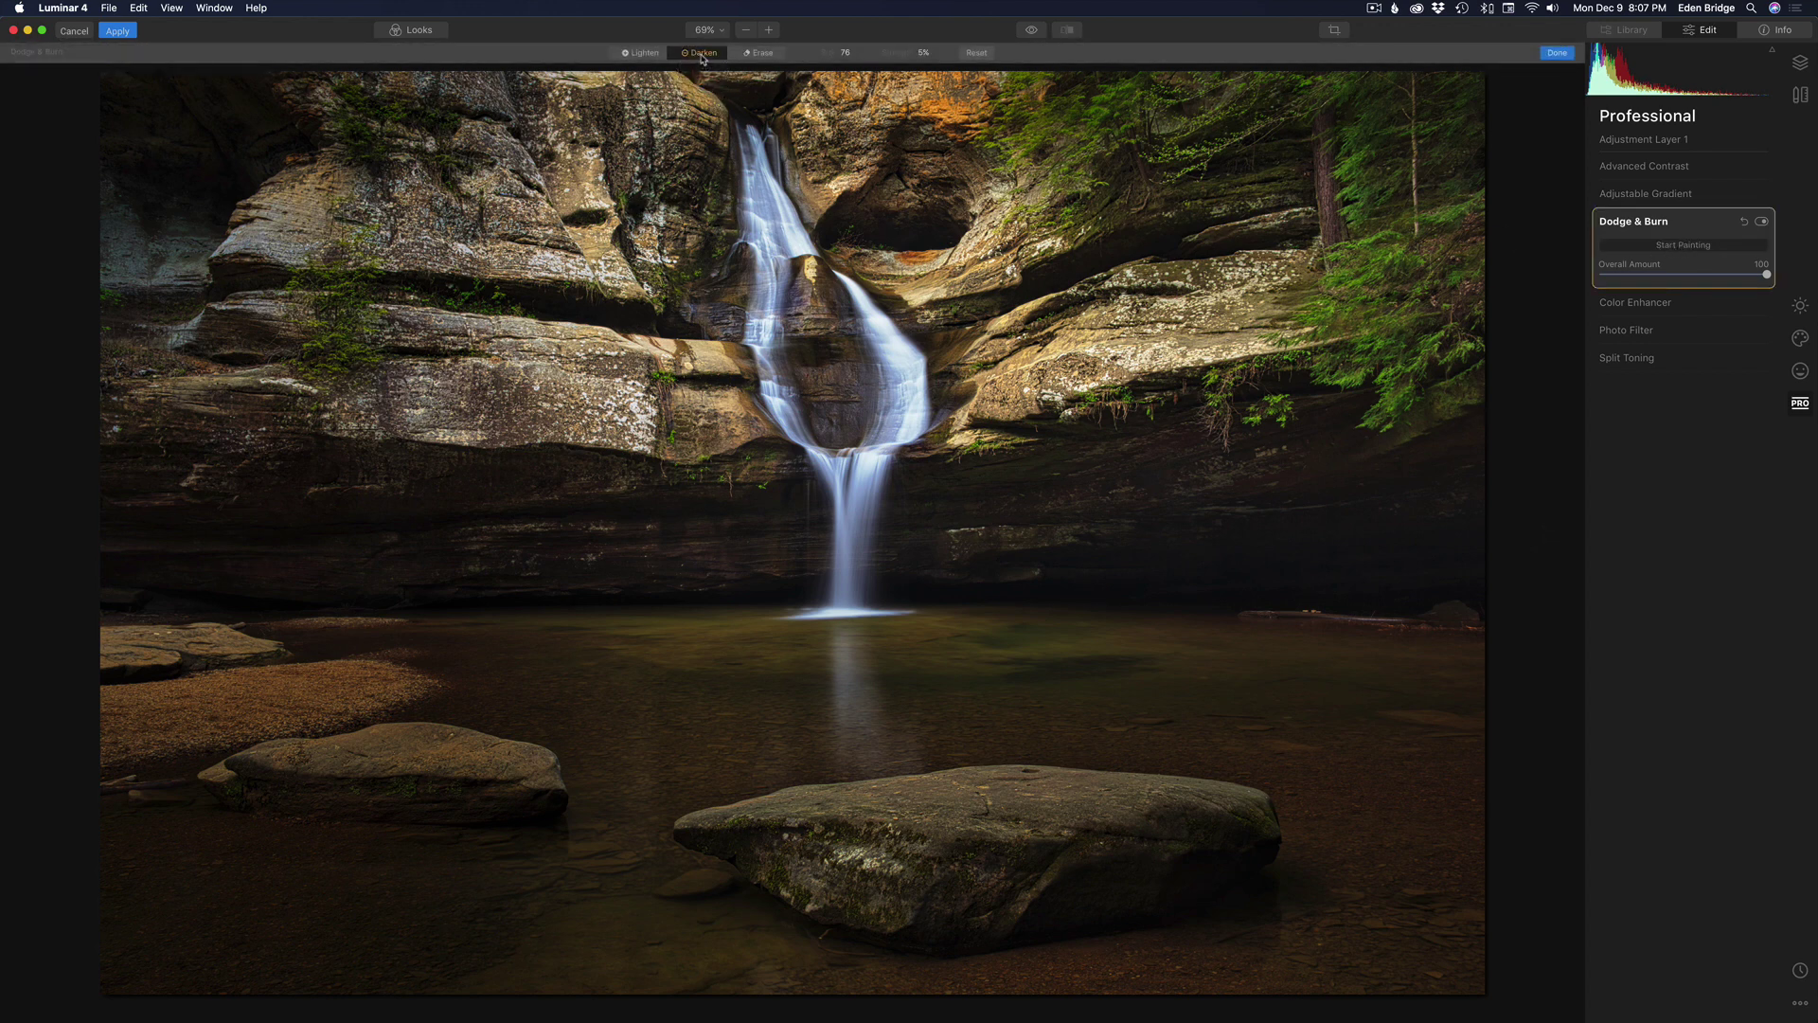
{"action": "key", "text": "bracketright"}
{"action": "key", "text": "bracketright"}
{"action": "key", "text": "bracketright"}
{"action": "key", "text": "bracketright"}
{"action": "key", "text": "bracketright"}
{"action": "key", "text": "bracketright"}
{"action": "key", "text": "bracketright"}
{"action": "key", "text": "bracketright"}
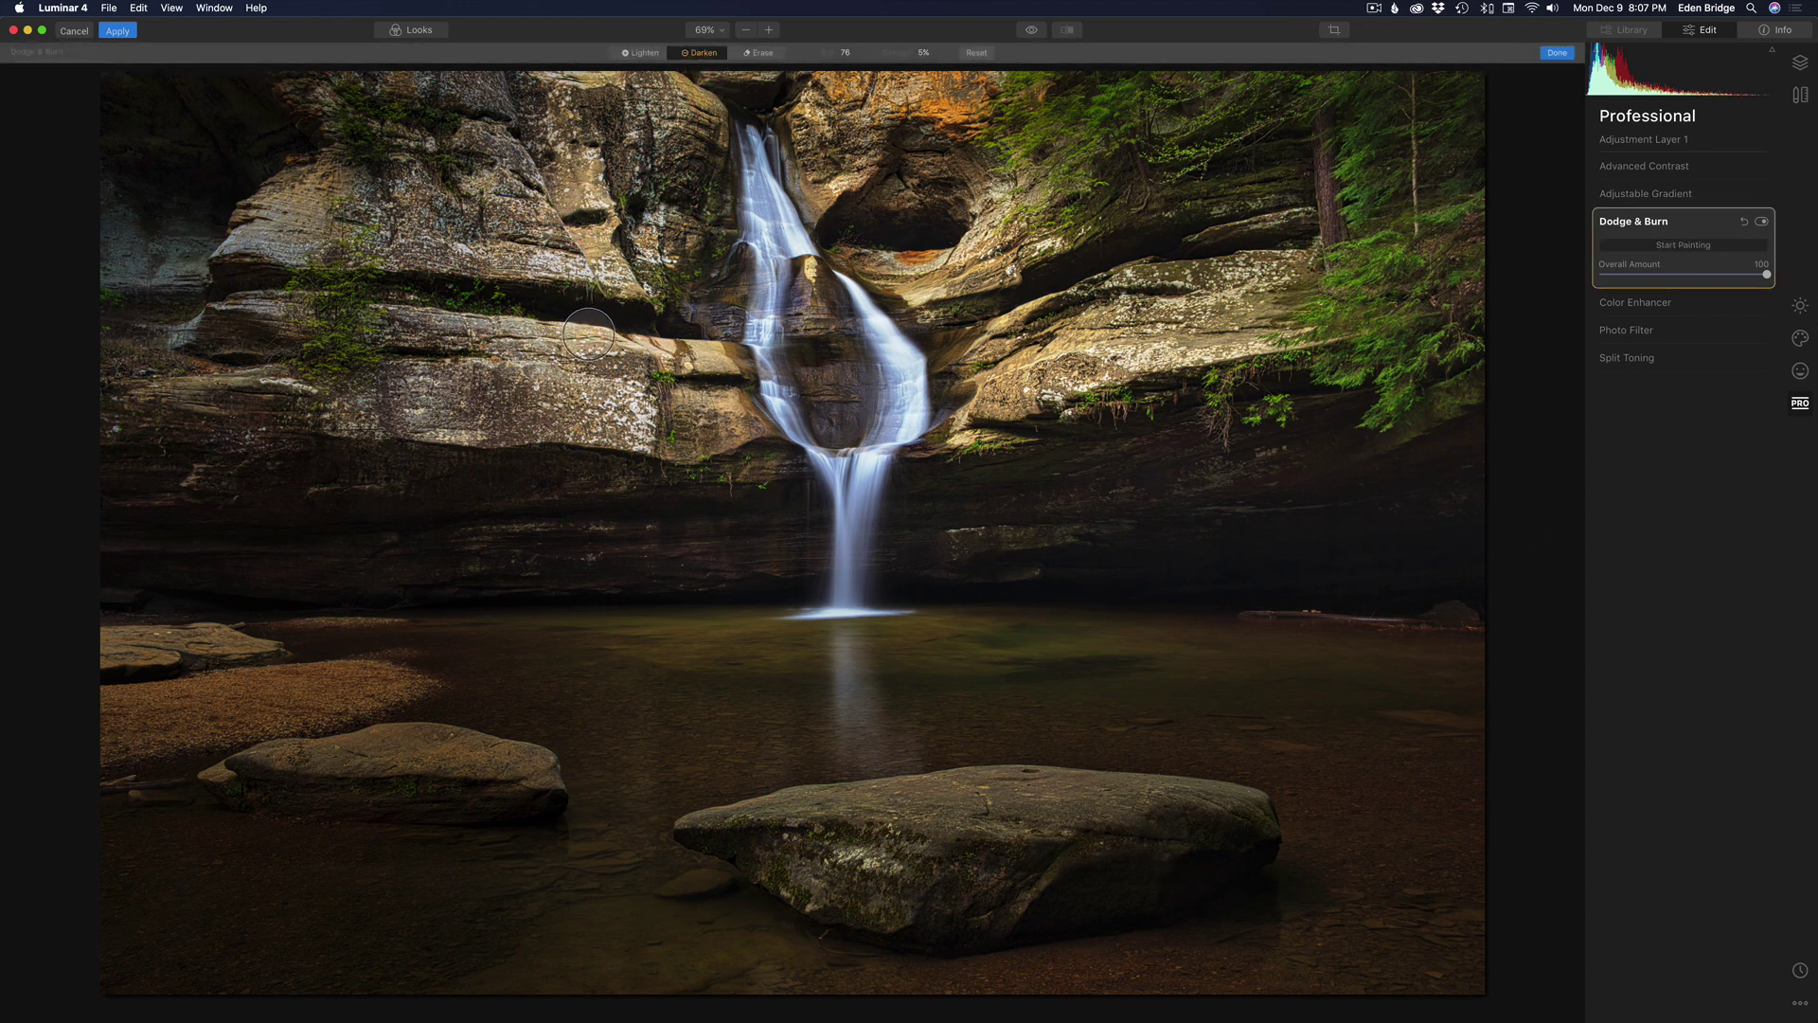
{"action": "key", "text": "bracketright"}
{"action": "key", "text": "bracketright"}
{"action": "key", "text": "bracketright"}
{"action": "key", "text": "bracketright"}
{"action": "key", "text": "bracketright"}
{"action": "key", "text": "bracketright"}
{"action": "key", "text": "bracketright"}
{"action": "key", "text": "bracketright"}
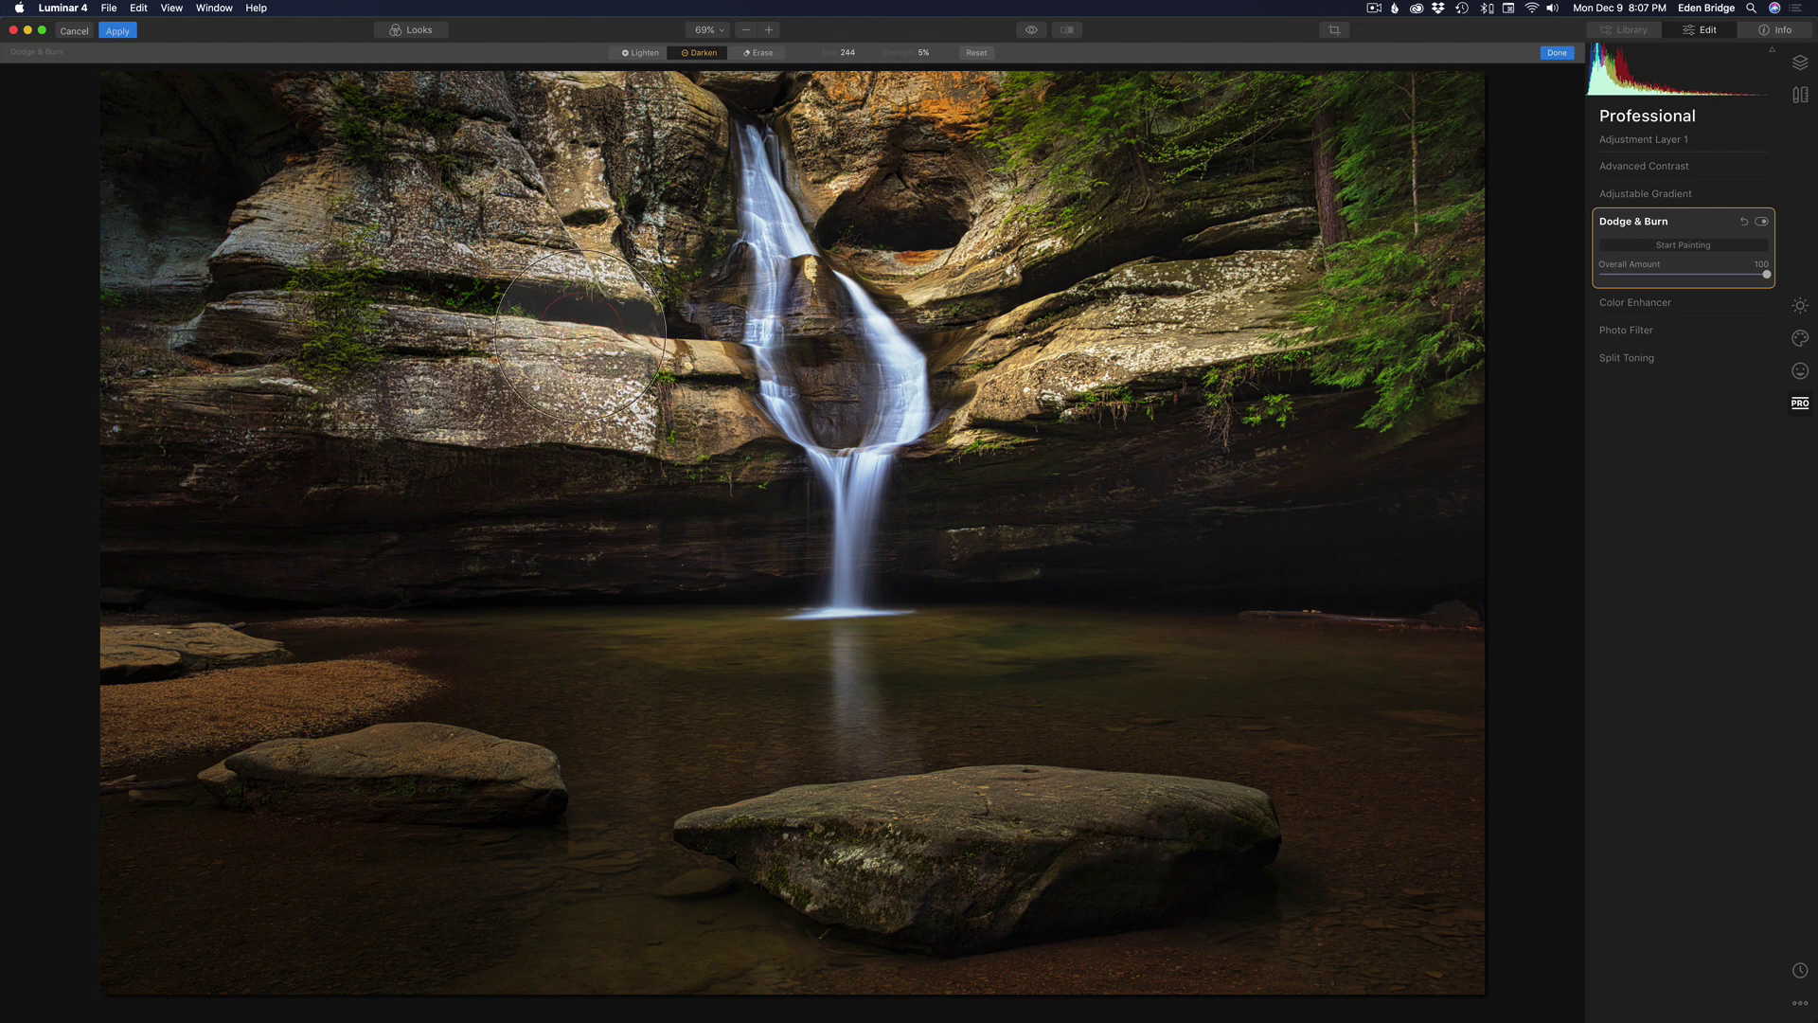
{"action": "key", "text": "bracketright"}
{"action": "key", "text": "bracketright"}
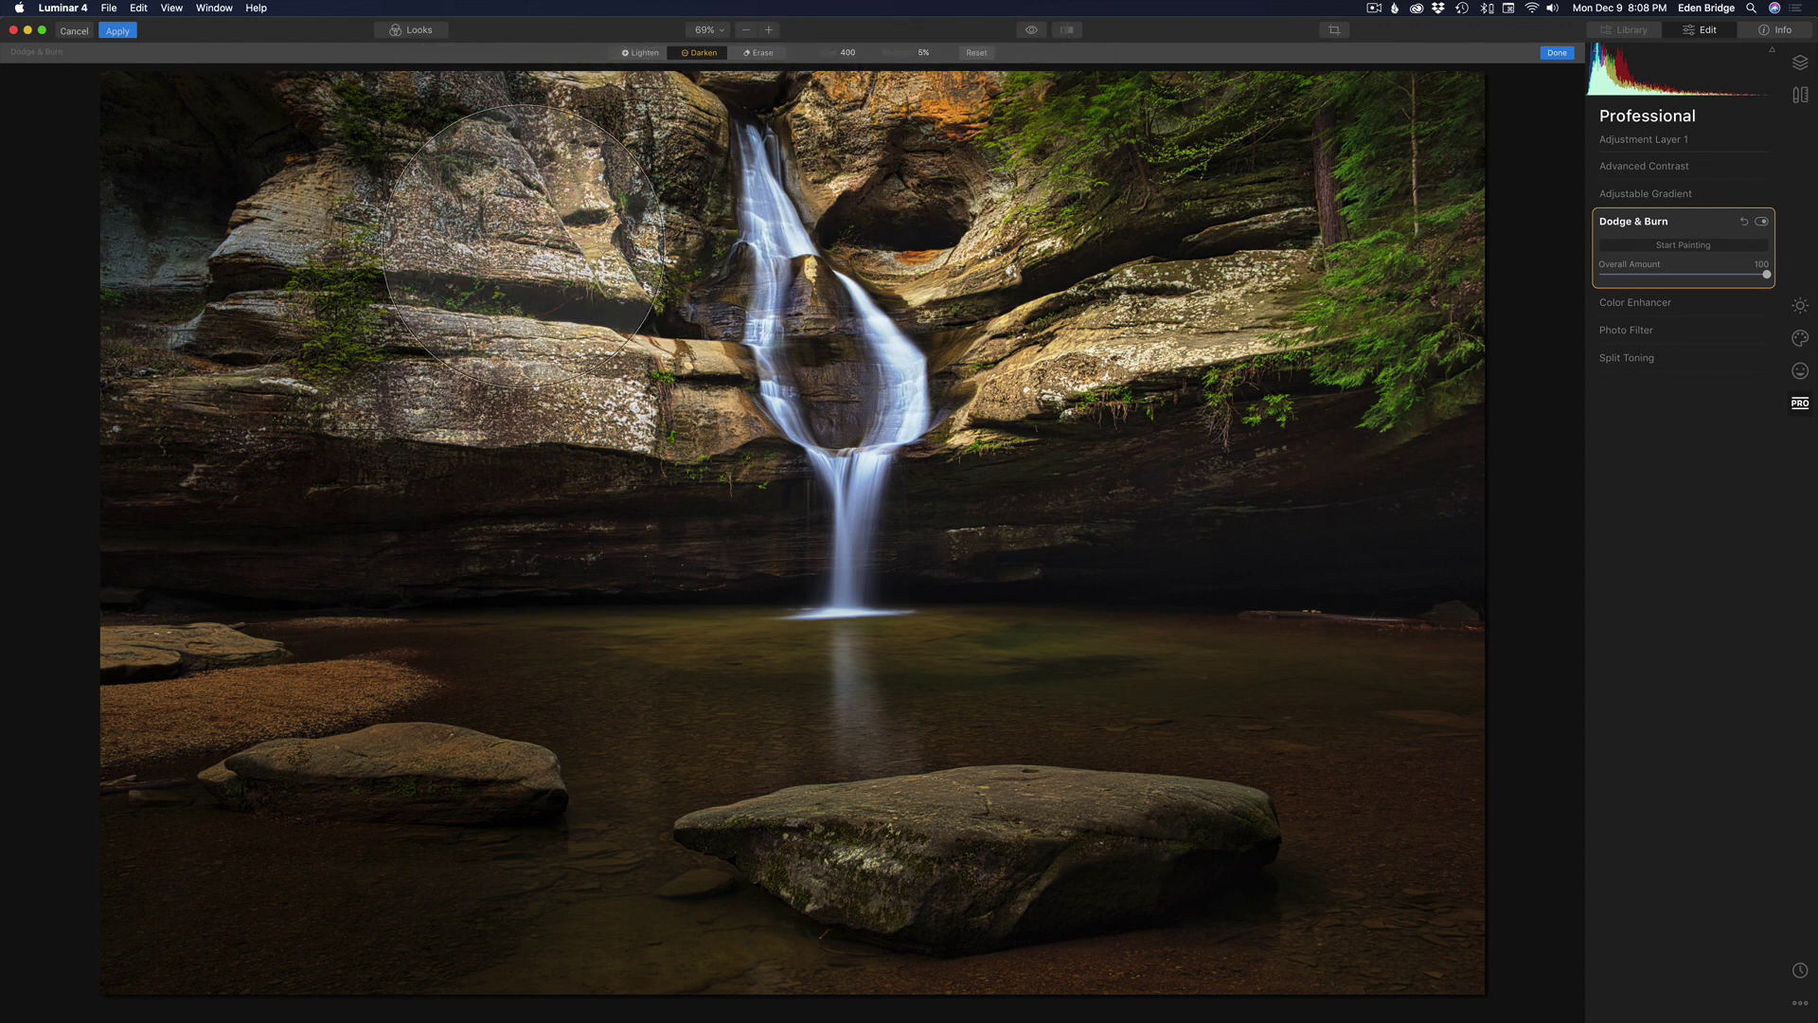
{"action": "mouse_move", "coordinate": [551, 247]}
{"action": "left_mouse_down"}
{"action": "mouse_move", "coordinate": [467, 366]}
{"action": "mouse_move", "coordinate": [536, 426]}
{"action": "mouse_move", "coordinate": [608, 247]}
{"action": "mouse_move", "coordinate": [609, 406]}
{"action": "mouse_move", "coordinate": [637, 426]}
{"action": "mouse_move", "coordinate": [600, 41]}
{"action": "left_mouse_up"}
{"action": "mouse_move", "coordinate": [558, 335]}
{"action": "left_mouse_down"}
{"action": "mouse_move", "coordinate": [509, 351]}
{"action": "mouse_move", "coordinate": [828, 250]}
{"action": "mouse_move", "coordinate": [929, 168]}
{"action": "mouse_move", "coordinate": [904, 141]}
{"action": "mouse_move", "coordinate": [1007, 319]}
{"action": "mouse_move", "coordinate": [1162, 275]}
{"action": "mouse_move", "coordinate": [1130, 282]}
{"action": "mouse_move", "coordinate": [1192, 286]}
{"action": "mouse_move", "coordinate": [1113, 348]}
{"action": "mouse_move", "coordinate": [1131, 314]}
{"action": "mouse_move", "coordinate": [887, 146]}
{"action": "mouse_move", "coordinate": [1056, 335]}
{"action": "mouse_move", "coordinate": [1168, 306]}
{"action": "mouse_move", "coordinate": [1101, 326]}
{"action": "mouse_move", "coordinate": [1082, 363]}
{"action": "mouse_move", "coordinate": [1165, 314]}
{"action": "mouse_move", "coordinate": [1126, 312]}
{"action": "mouse_move", "coordinate": [763, 559]}
{"action": "mouse_move", "coordinate": [700, 723]}
{"action": "mouse_move", "coordinate": [683, 896]}
{"action": "left_mouse_up"}
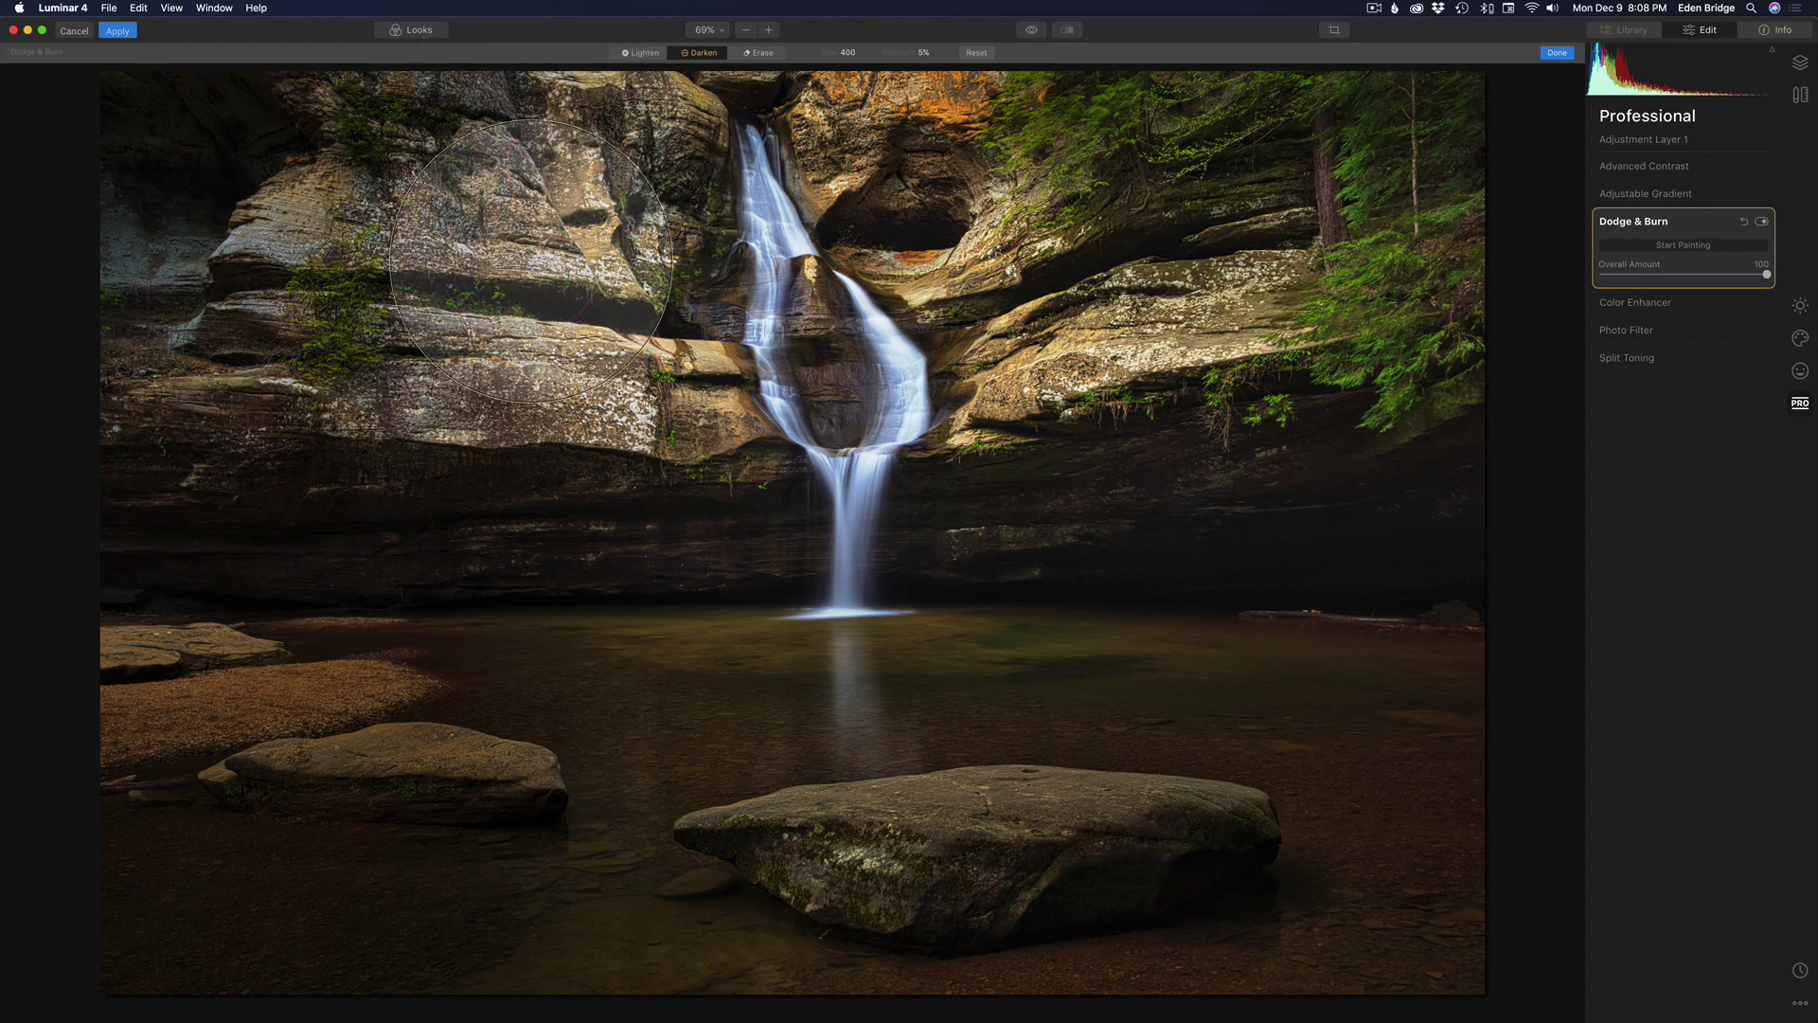
{"action": "mouse_move", "coordinate": [544, 275]}
{"action": "left_mouse_down"}
{"action": "mouse_move", "coordinate": [527, 385]}
{"action": "mouse_move", "coordinate": [600, 417]}
{"action": "mouse_move", "coordinate": [616, 406]}
{"action": "mouse_move", "coordinate": [475, 292]}
{"action": "mouse_move", "coordinate": [298, 251]}
{"action": "mouse_move", "coordinate": [242, 267]}
{"action": "left_mouse_up"}
{"action": "mouse_move", "coordinate": [548, 189]}
{"action": "left_mouse_down"}
{"action": "mouse_move", "coordinate": [596, 200]}
{"action": "mouse_move", "coordinate": [649, 375]}
{"action": "mouse_move", "coordinate": [616, 397]}
{"action": "mouse_move", "coordinate": [887, 204]}
{"action": "mouse_move", "coordinate": [905, 140]}
{"action": "mouse_move", "coordinate": [934, 148]}
{"action": "mouse_move", "coordinate": [921, 187]}
{"action": "mouse_move", "coordinate": [1000, 287]}
{"action": "mouse_move", "coordinate": [1131, 326]}
{"action": "mouse_move", "coordinate": [1191, 308]}
{"action": "mouse_move", "coordinate": [1086, 369]}
{"action": "mouse_move", "coordinate": [1110, 374]}
{"action": "mouse_move", "coordinate": [1165, 365]}
{"action": "left_mouse_up"}
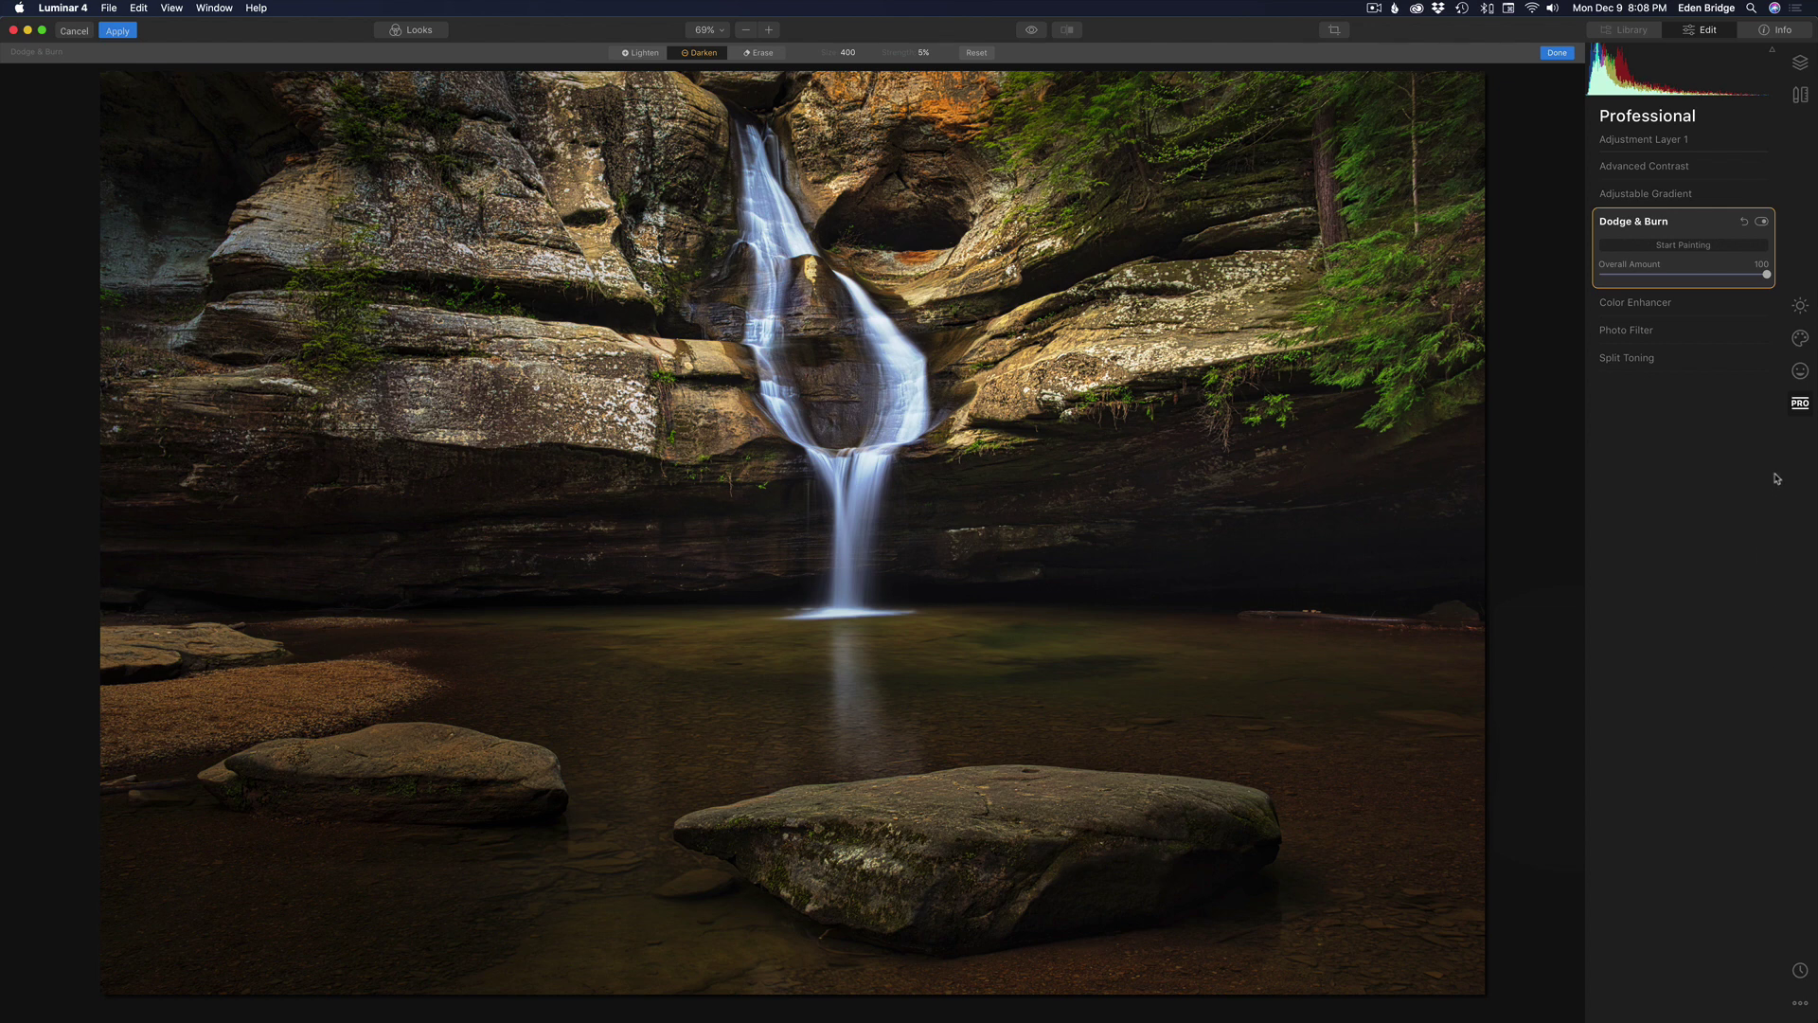
Step: Set the new layer's Light Exposure to 0.35 and compare the edited photo with the original
{"action": "left_click", "coordinate": [1800, 306]}
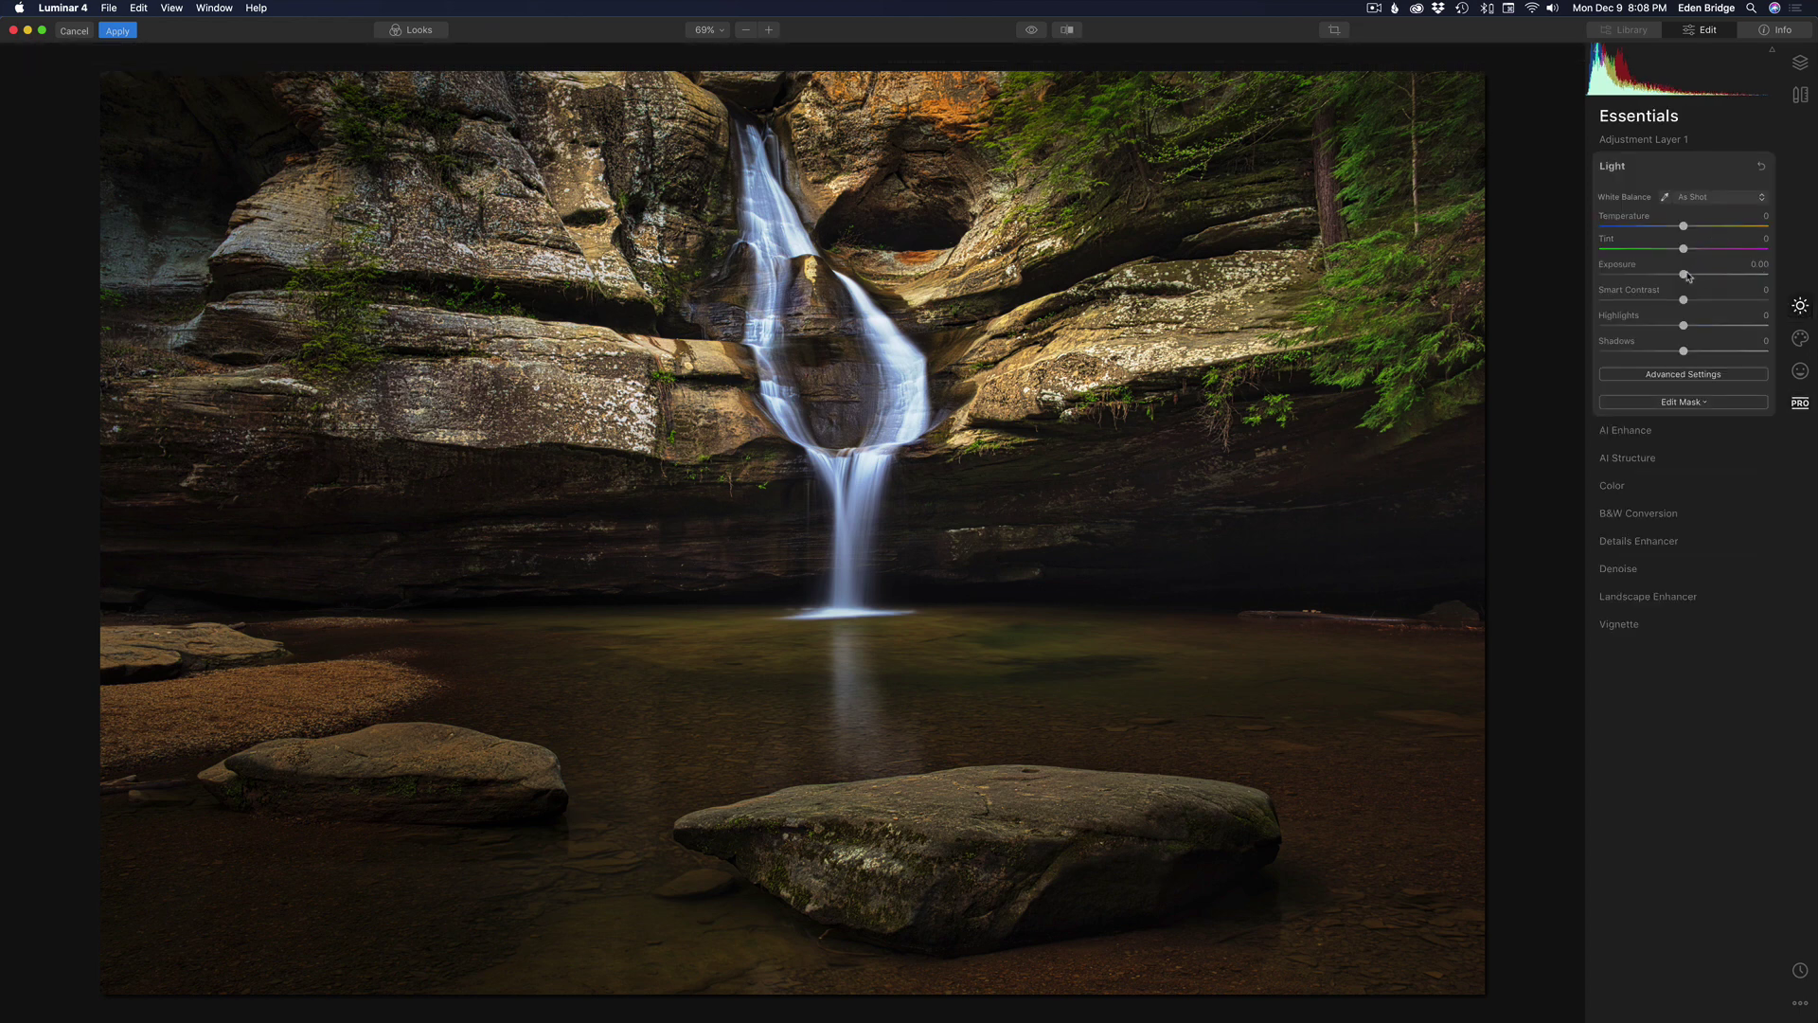
{"action": "left_click_drag", "start_coordinate": [1685, 276], "coordinate": [1692, 275]}
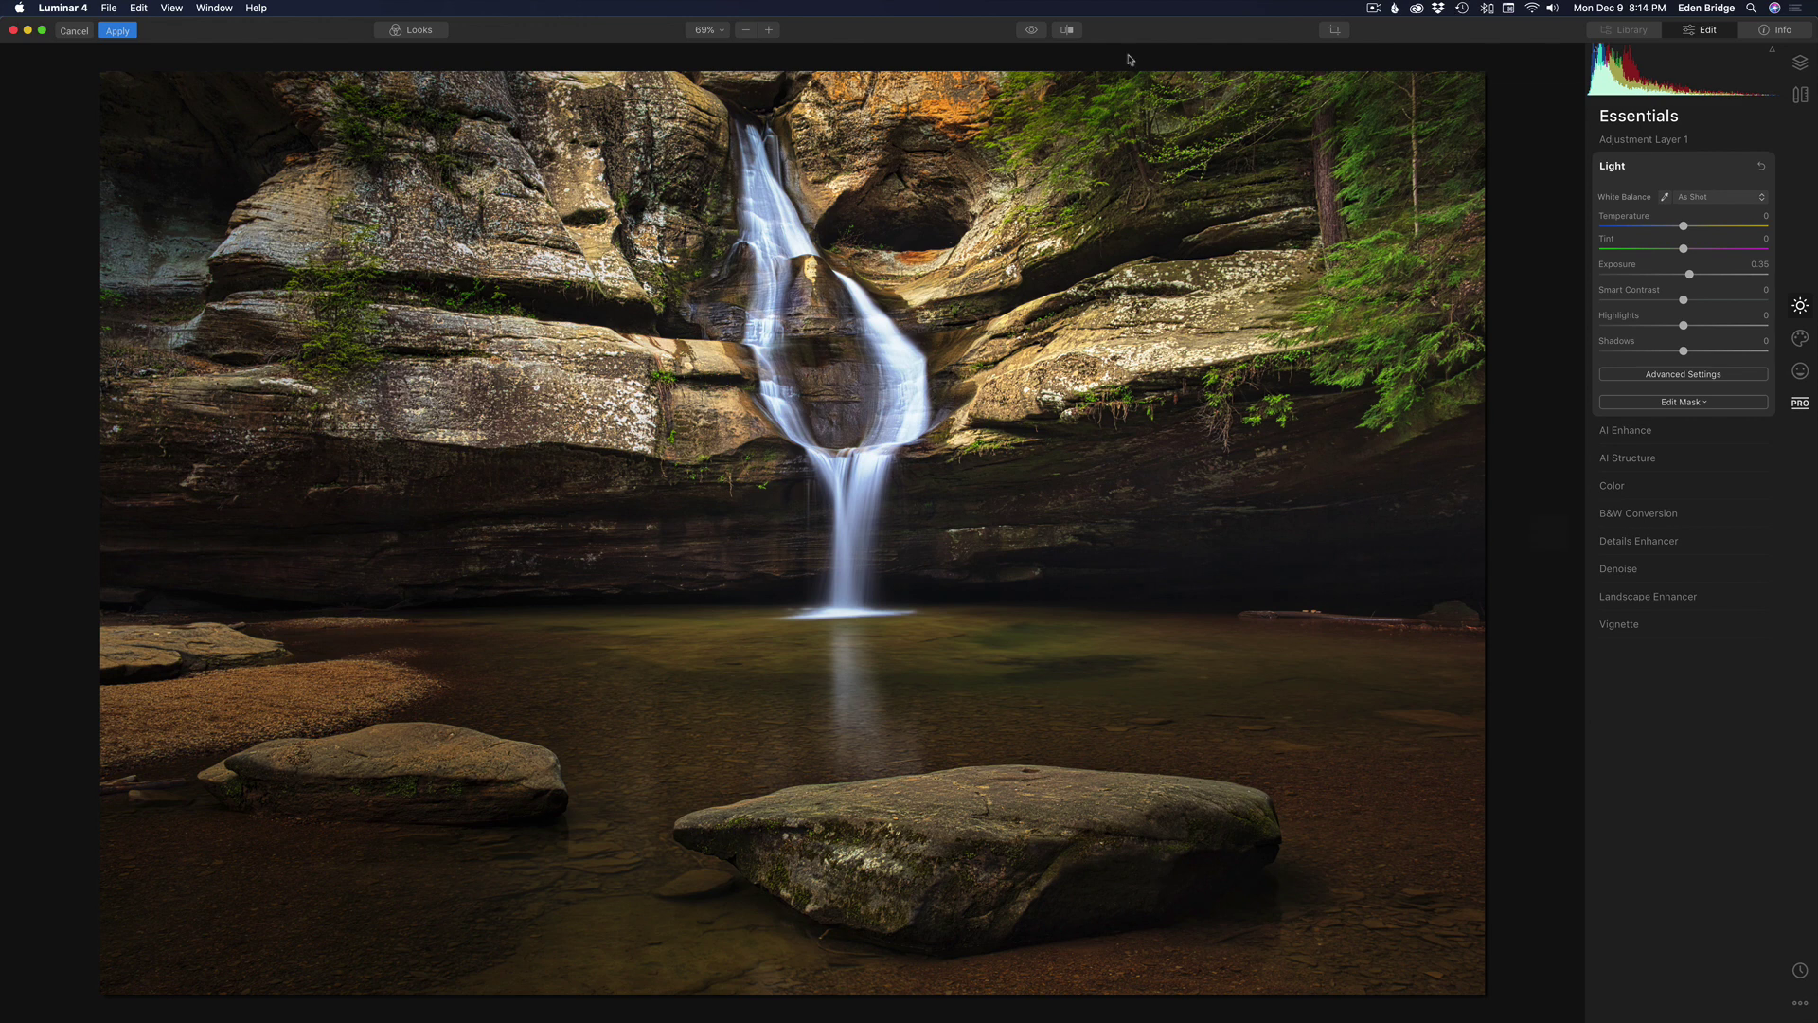
{"action": "left_click", "coordinate": [1034, 33]}
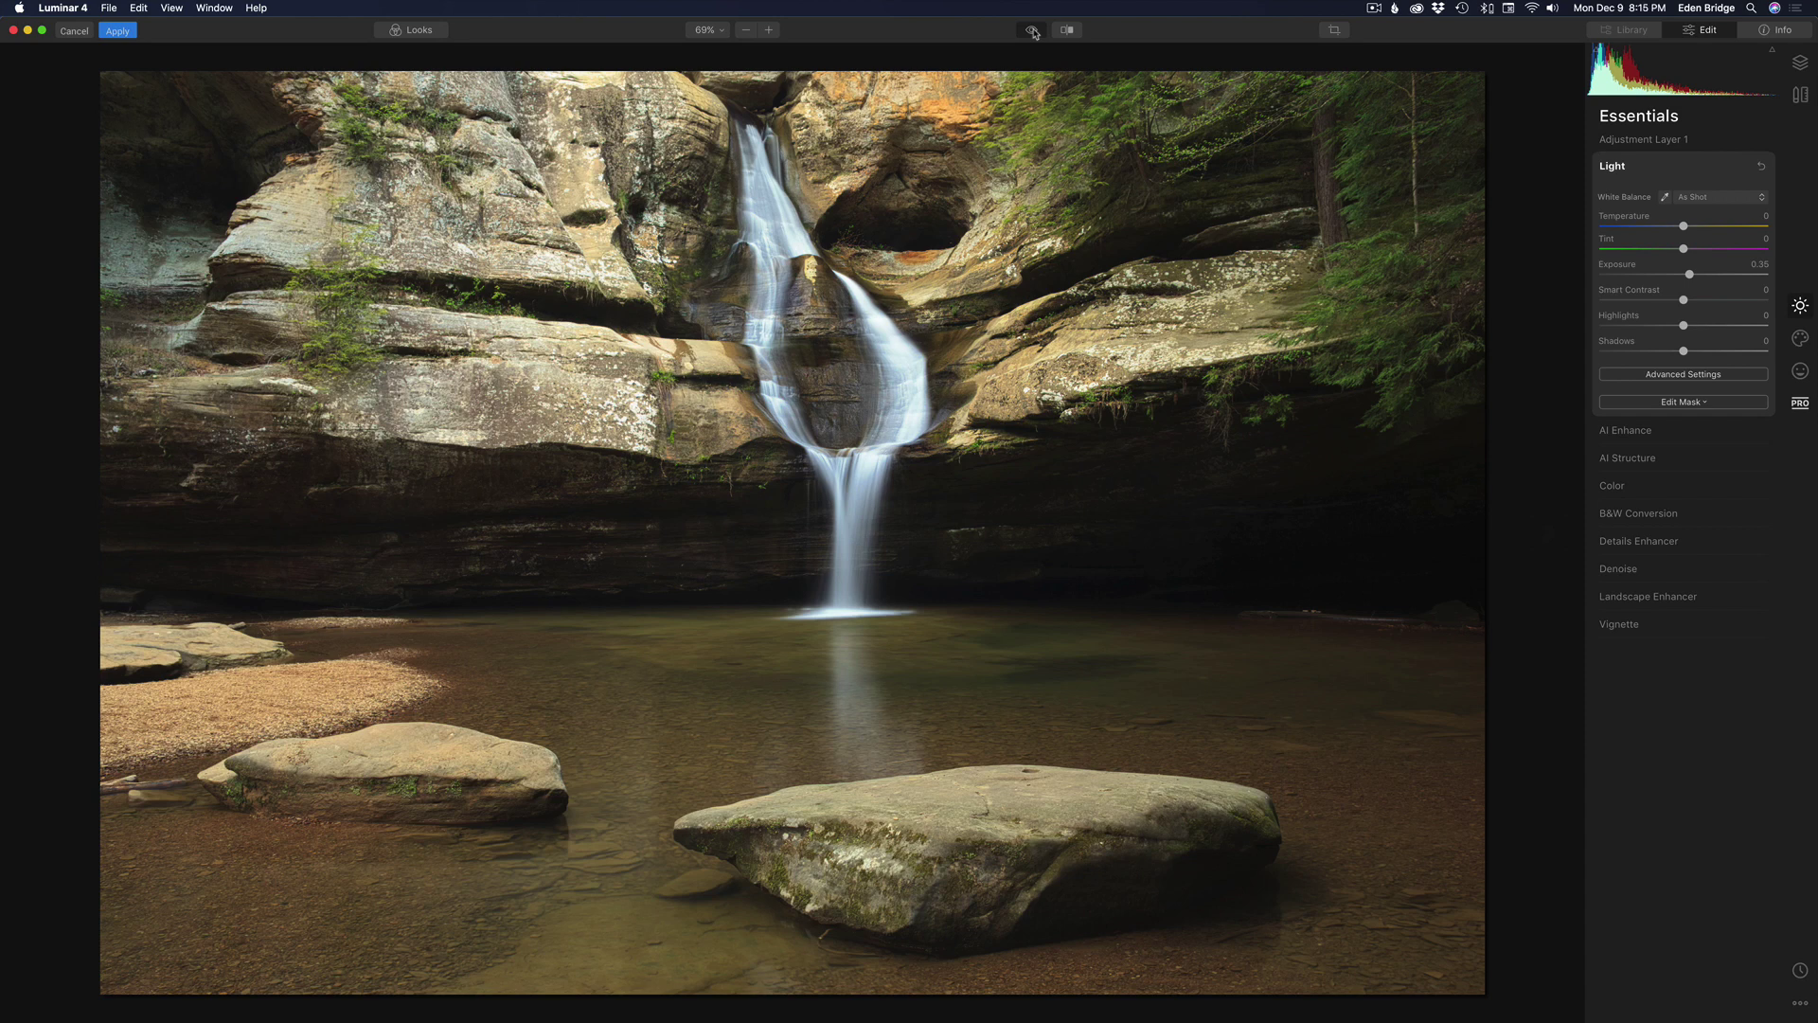
{"action": "left_click", "coordinate": [1034, 33]}
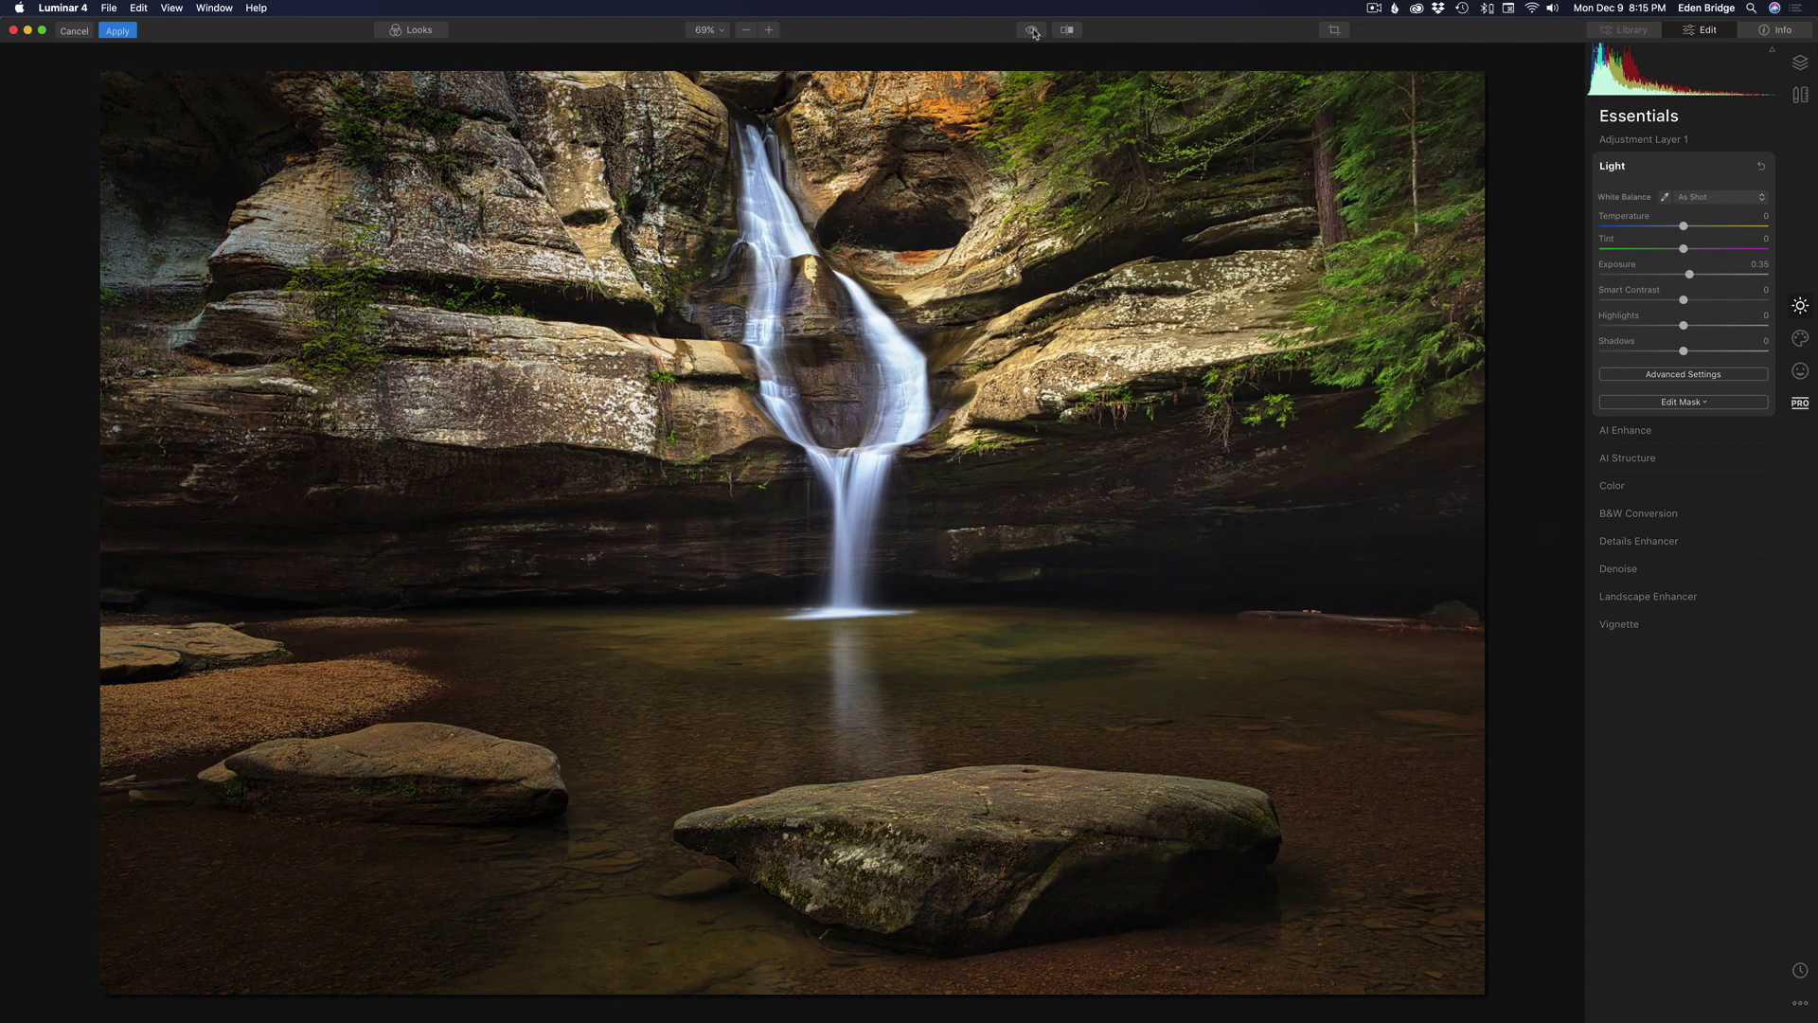